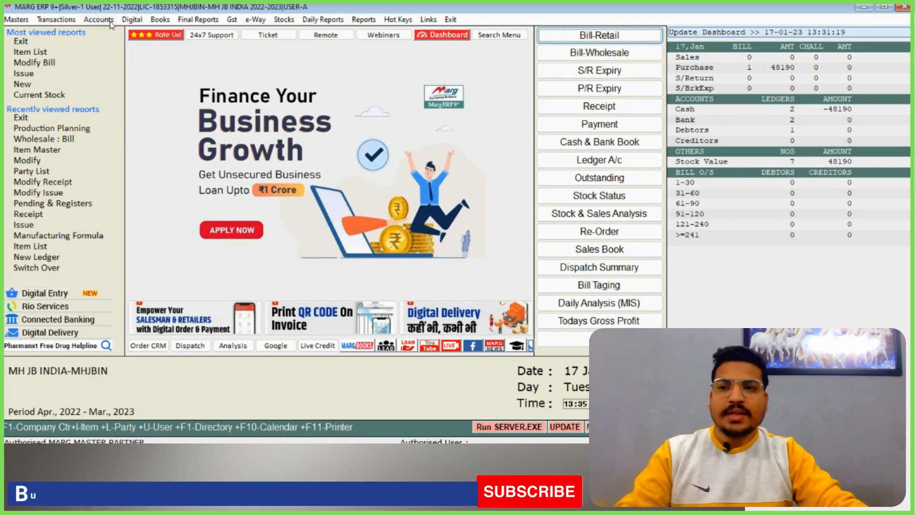
left_click(54, 21)
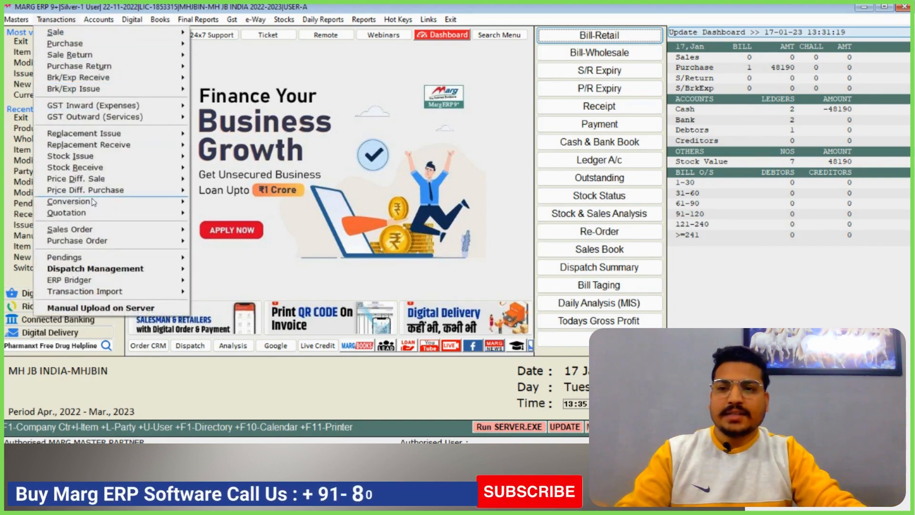
mouse_move(119, 204)
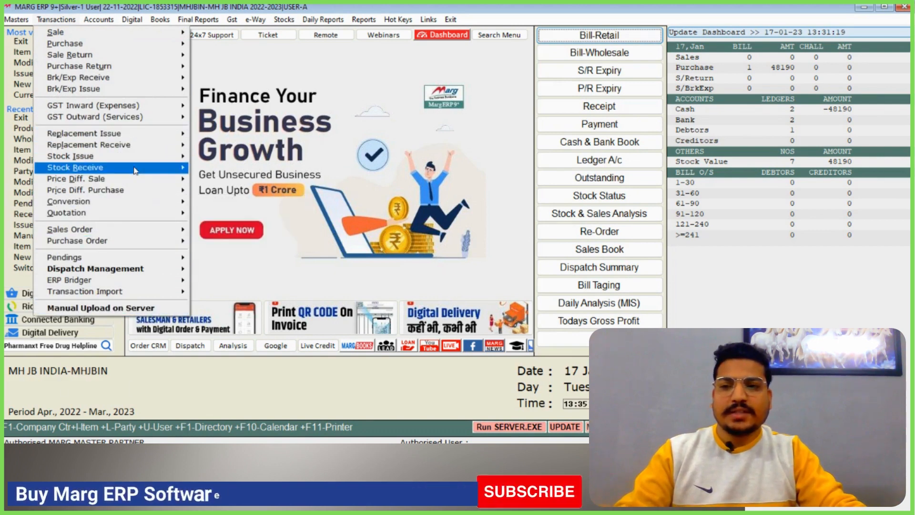
mouse_move(135, 173)
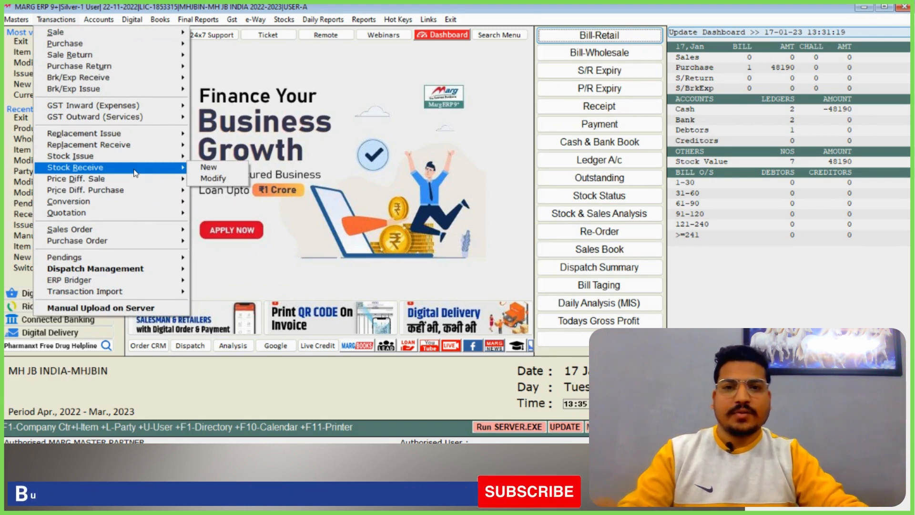
Open the Control Room in MARG Setups and search all of its options anywhere for BOM
mouse_move(16, 19)
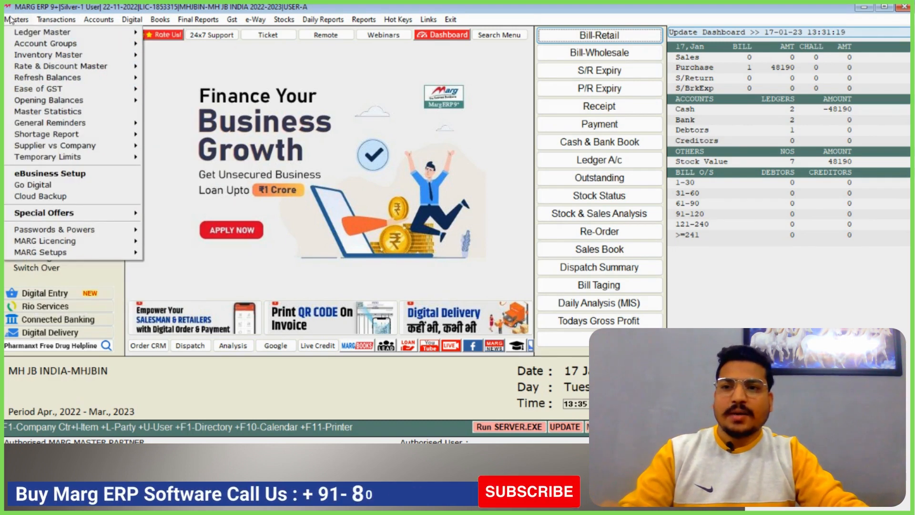
mouse_move(120, 256)
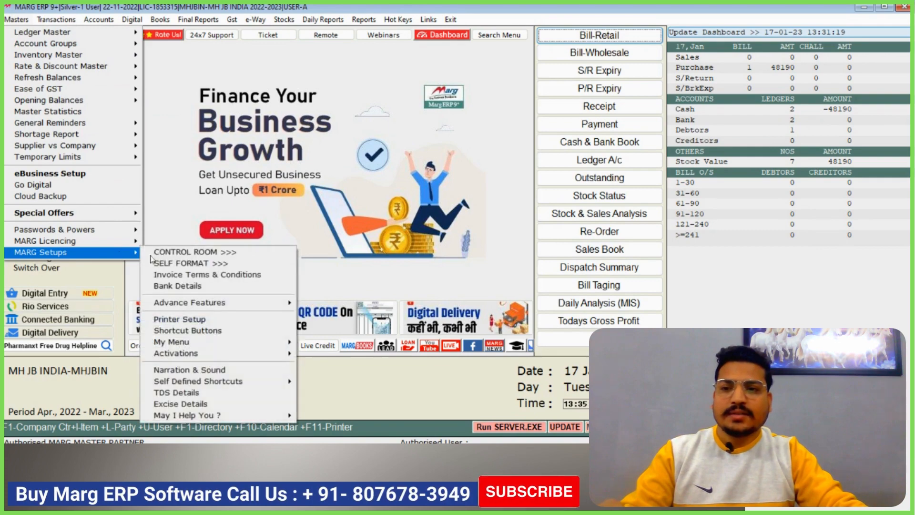
left_click(185, 253)
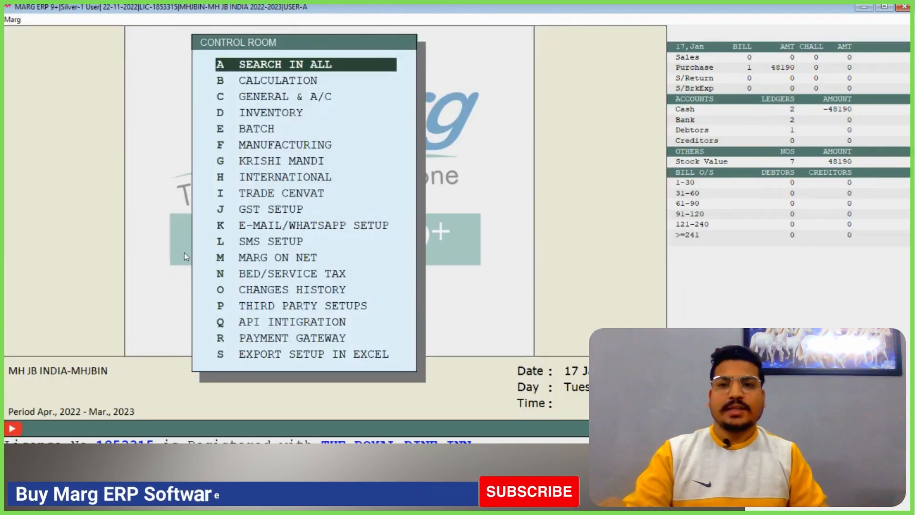
key("Return")
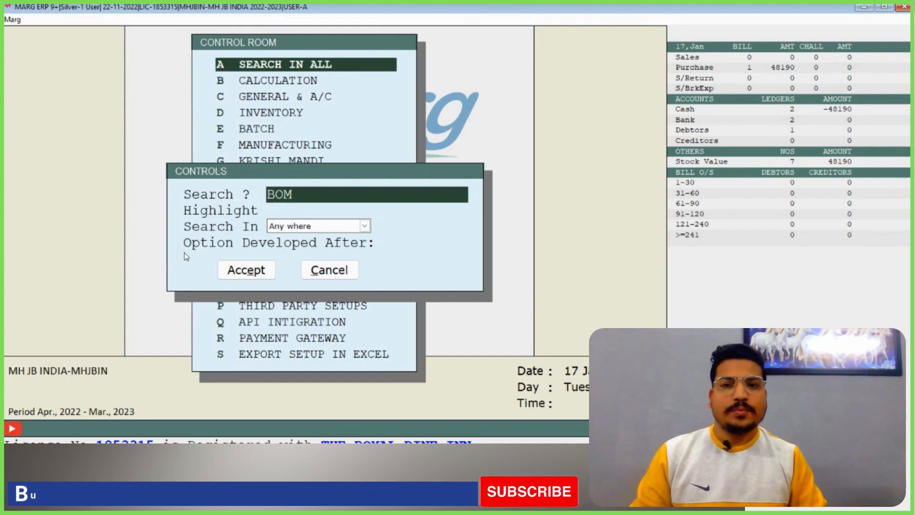
key("Return")
key("Return")
key("Return")
key("Return")
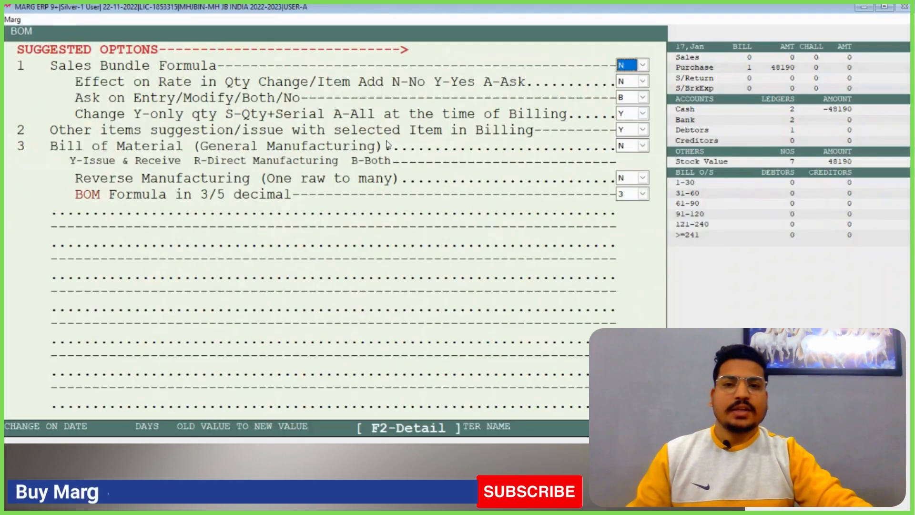
Set Bill of Material (General Manufacturing) to Y, save the change, and check the Bill of Material [BOM] transaction options
left_click(632, 147)
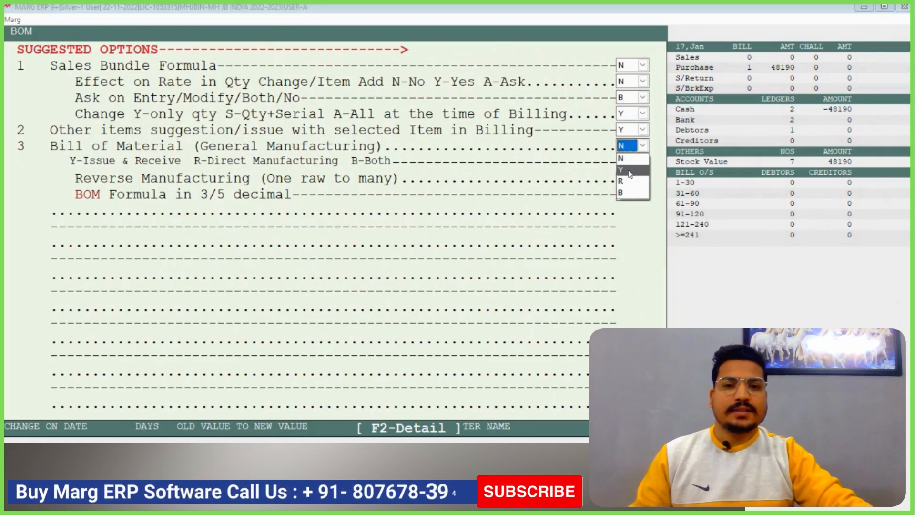
left_click(629, 171)
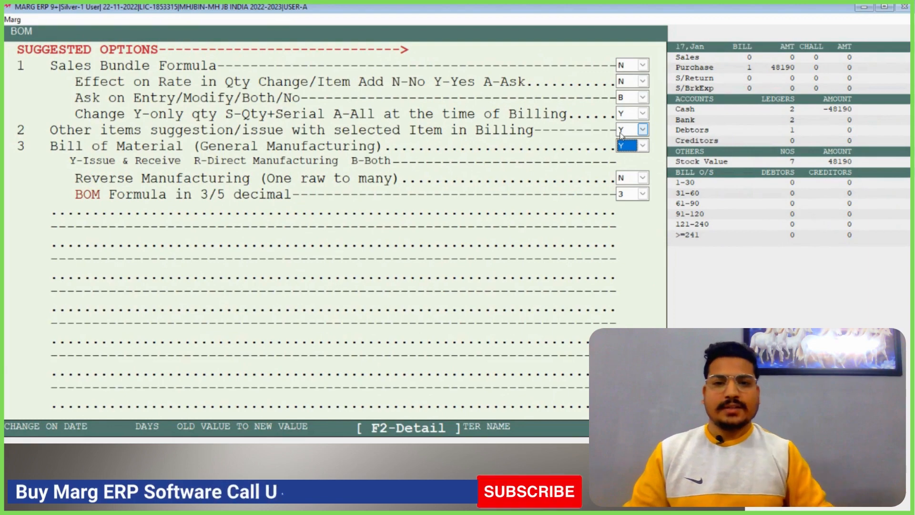
key("Return")
key("Escape")
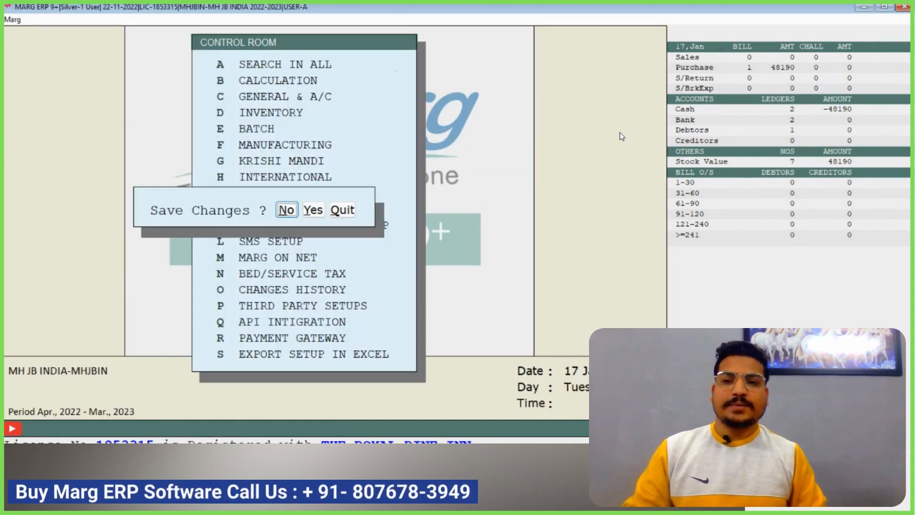
key("Return")
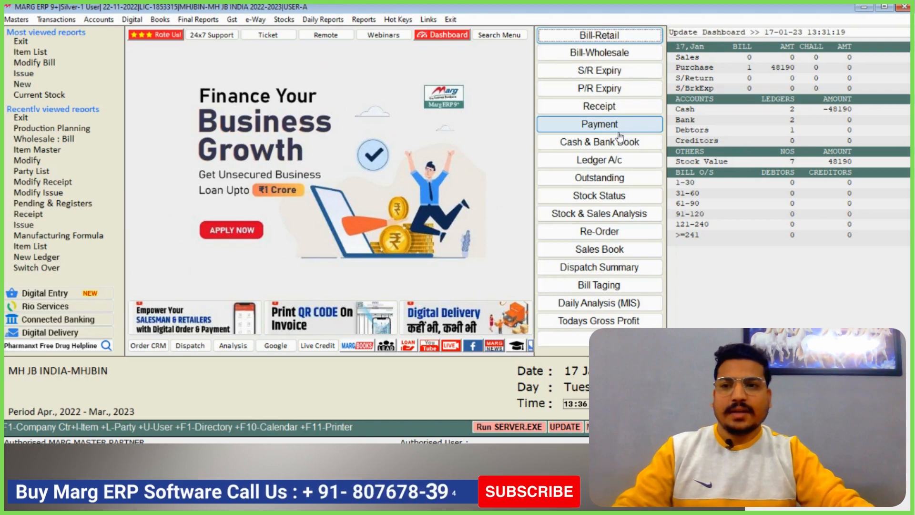
left_click(57, 19)
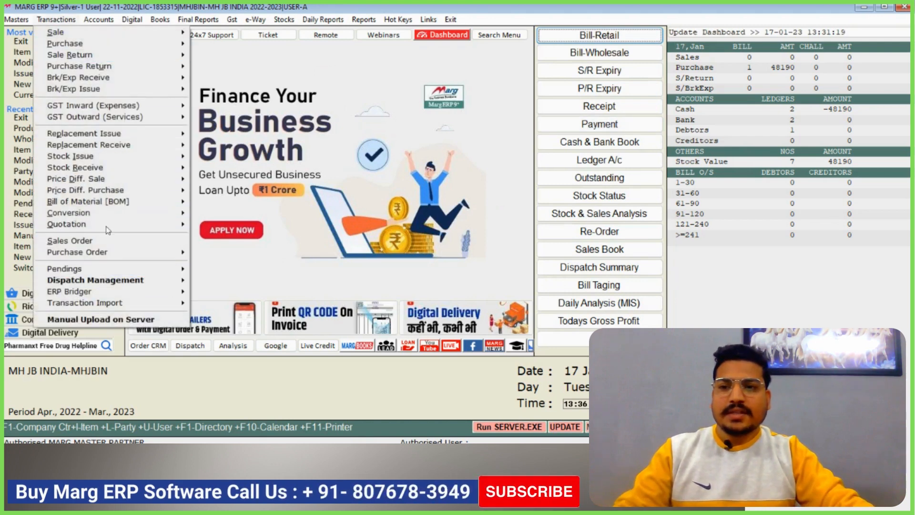
mouse_move(173, 206)
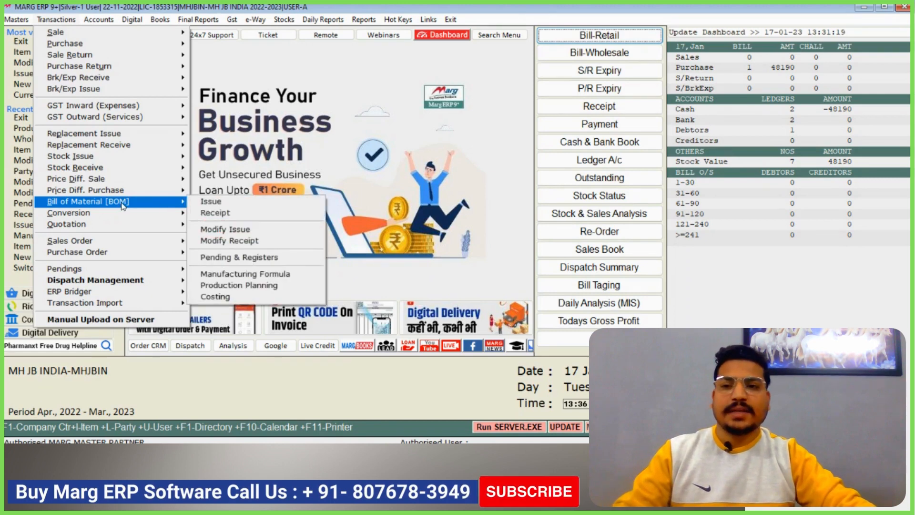
Open the Item Master and look through the listed cold drink products and raw materials
mouse_move(17, 19)
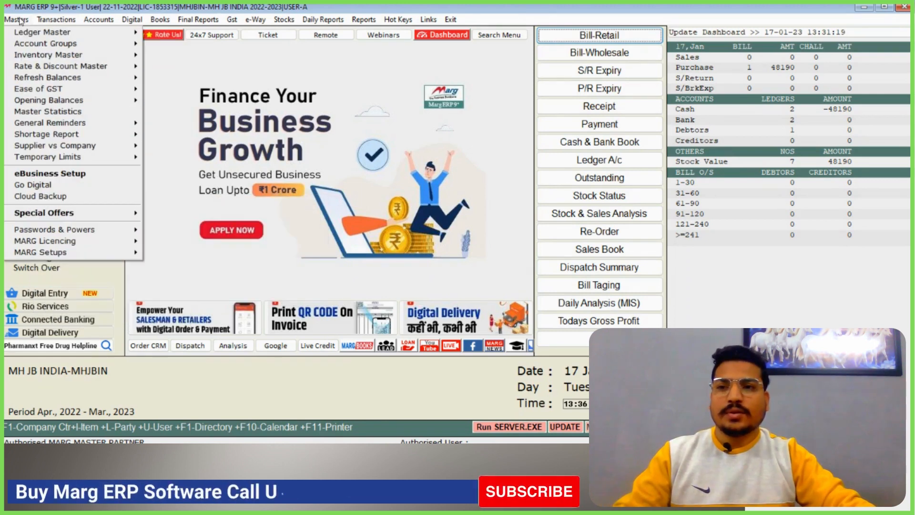
mouse_move(77, 55)
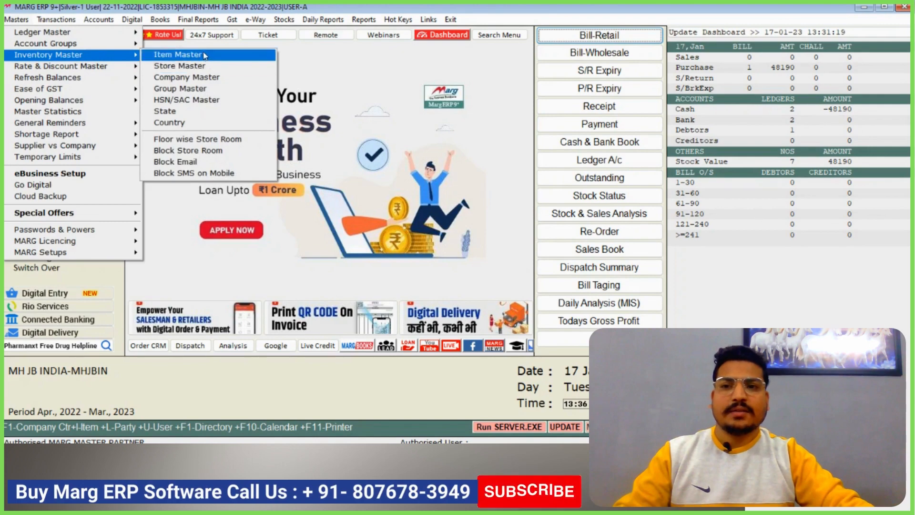
left_click(205, 56)
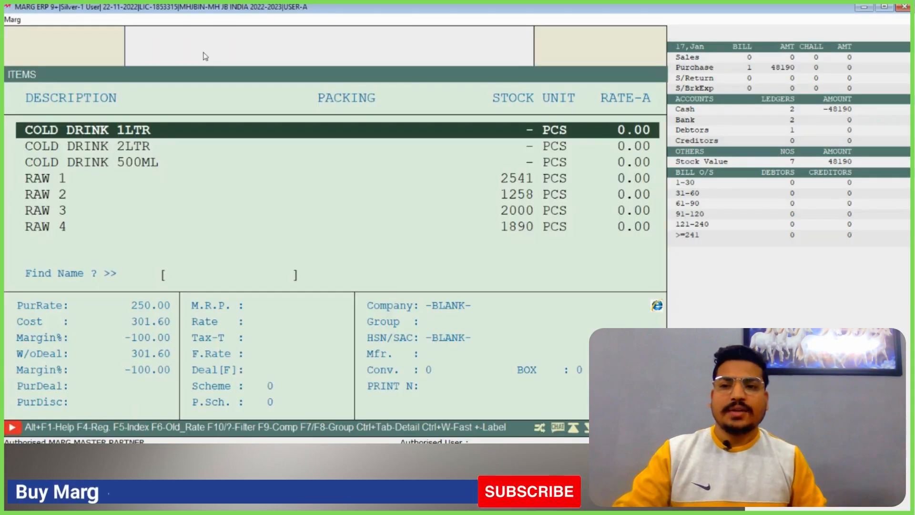
key("Down")
key("End")
key("Up")
key("Up")
key("Up")
key("Up")
key("Up")
key("Up")
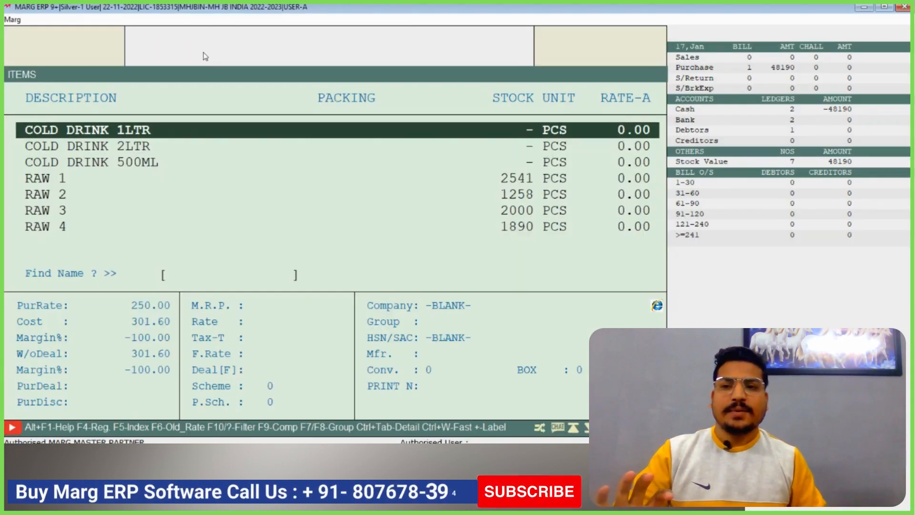
key("Down")
key("Down")
key("Down")
key("Down")
key("Up")
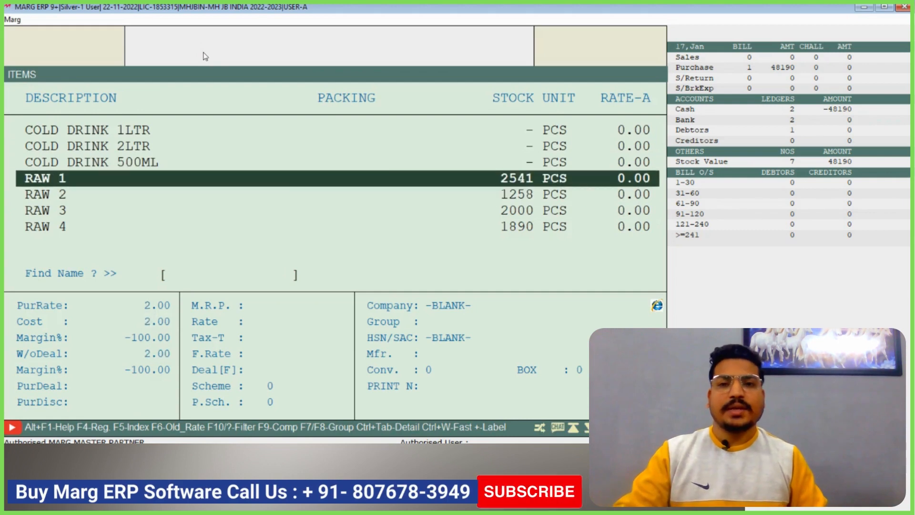
key("Return")
key("Escape")
key("y")
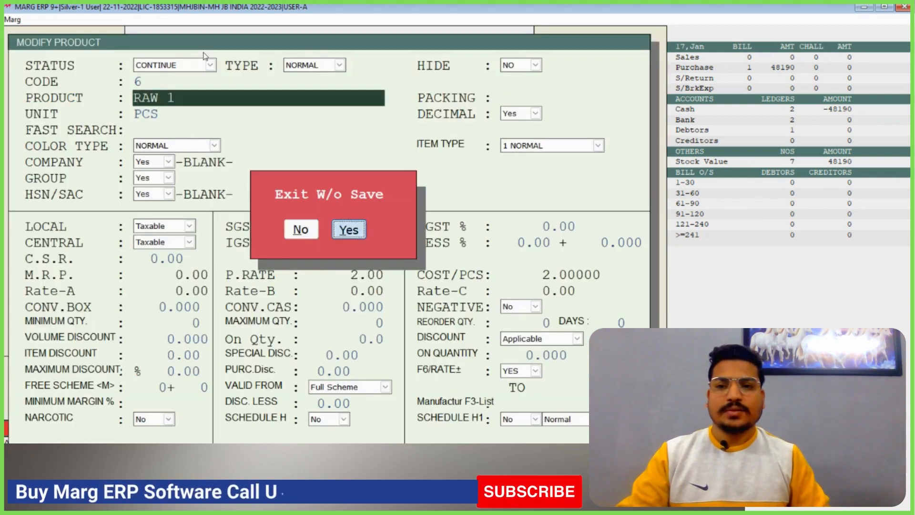
View the stock register of item RAW 1 and its cash purchase bill, and return to the item list
key("F4")
key("Return")
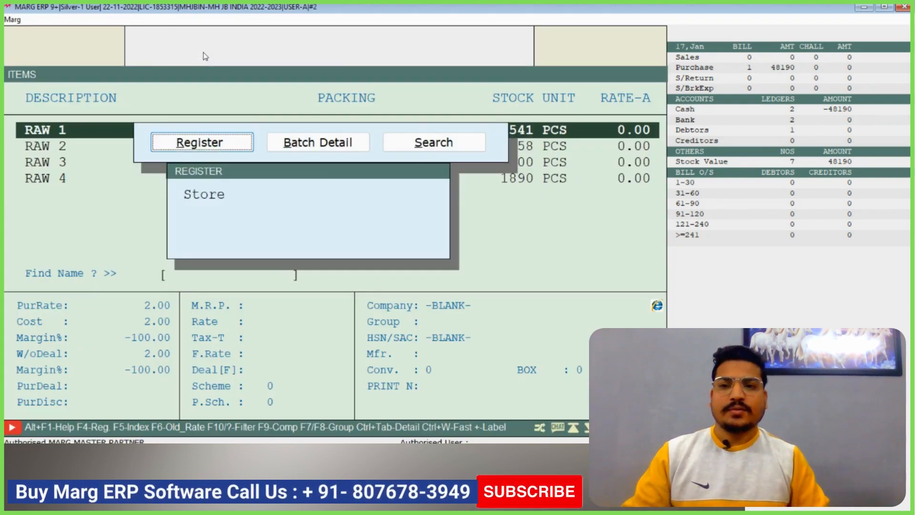
key("Return")
key("Return")
key("Return")
key("Return")
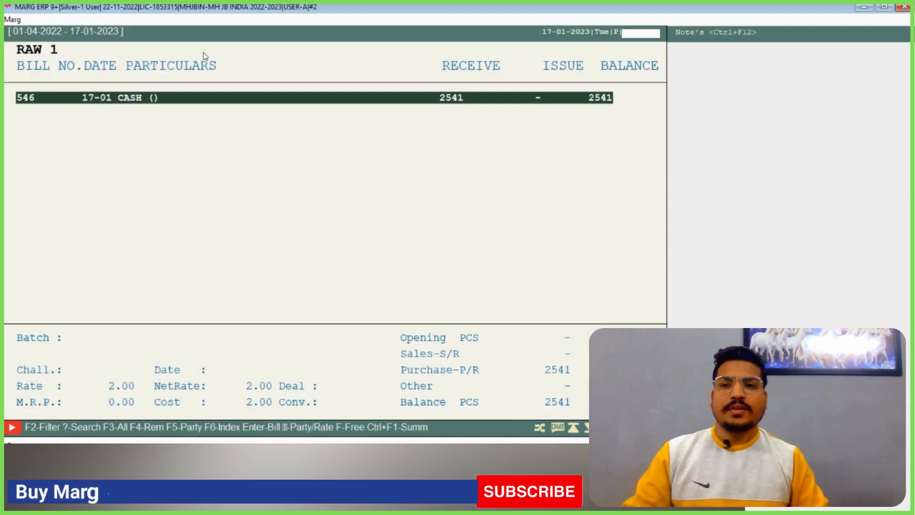
key("Return")
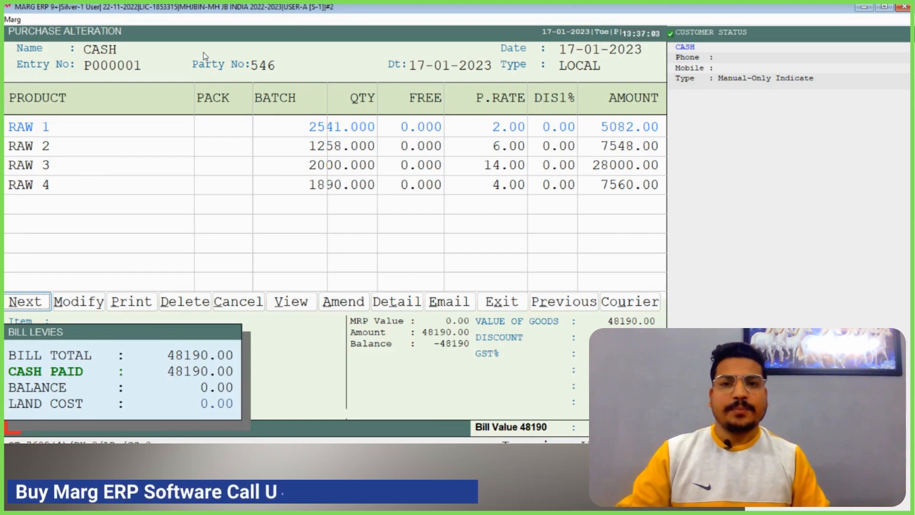
key("Escape")
key("Escape")
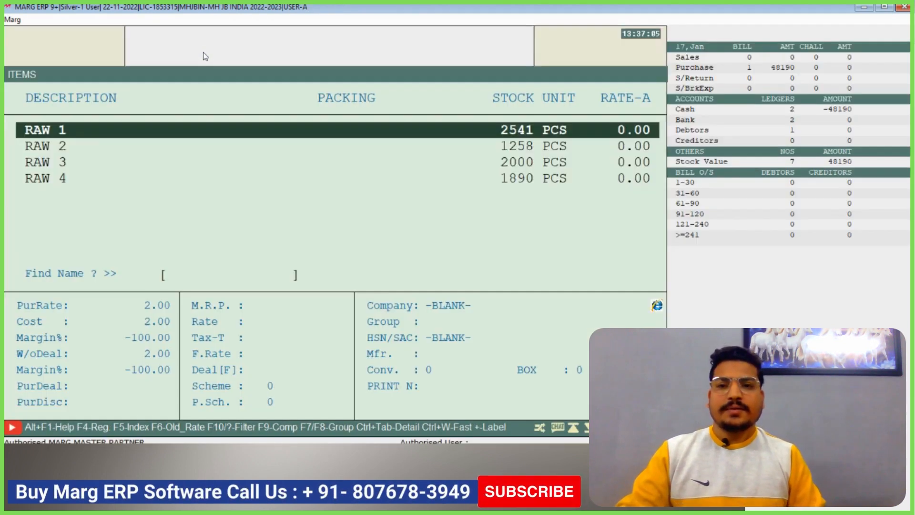
Examine the COLD DRINK 1LTR, 2LTR and 500ML entries in the item list
key("Up")
key("Up")
key("Up")
key("Down")
key("Down")
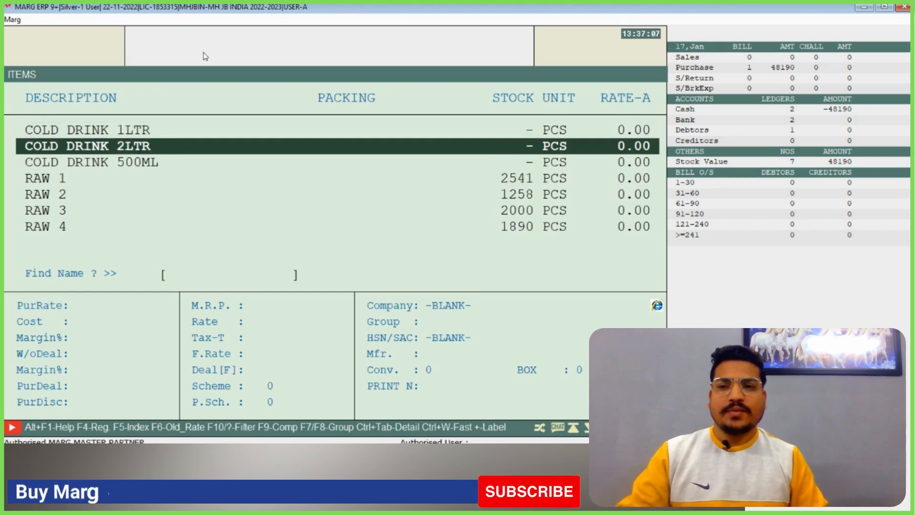
key("Up")
key("Up")
key("Down")
Examine the stock and purchase rates of raw materials RAW 1 to RAW 4, and close the item list
key("End")
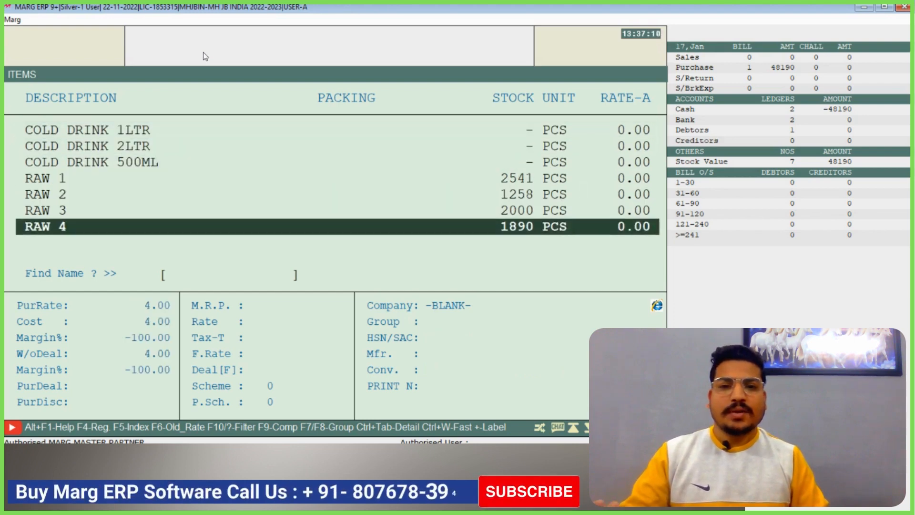
key("Up")
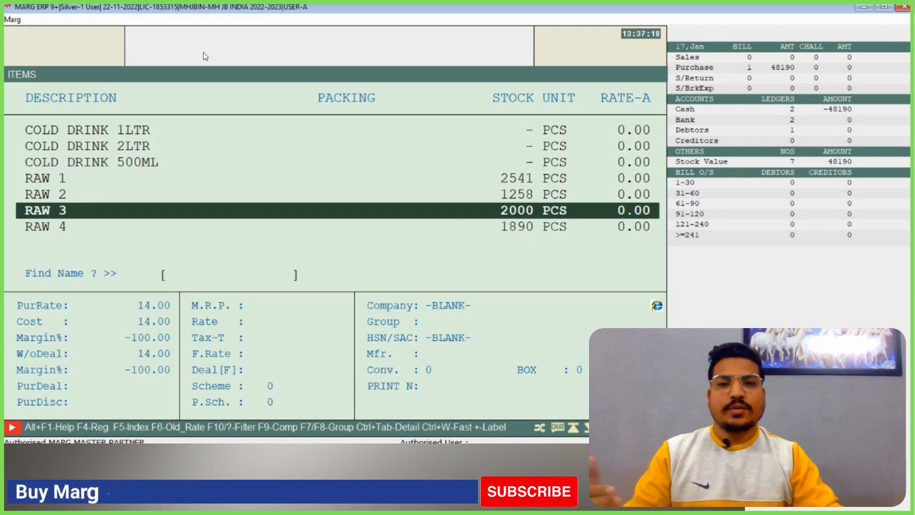
key("Up")
key("Up")
key("Up")
key("Up")
key("Up")
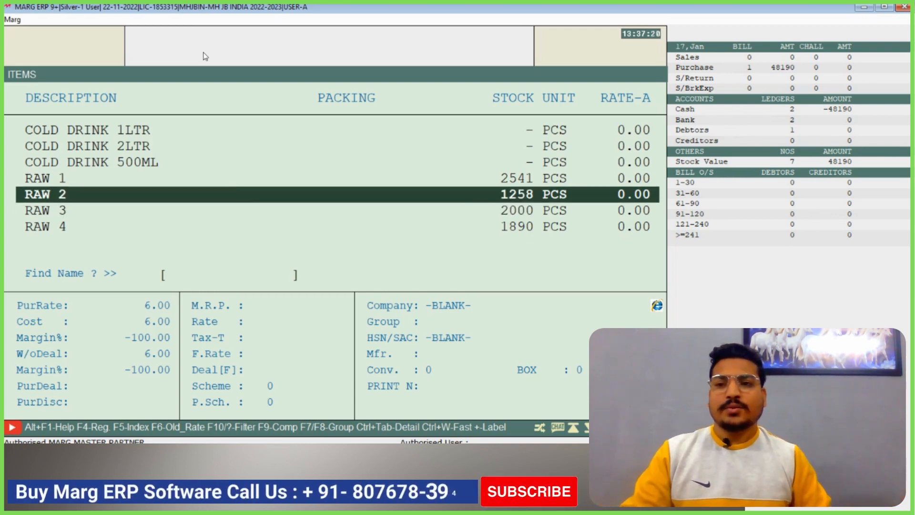
key("Down")
key("Down")
key("Down")
key("Down")
key("Down")
key("Down")
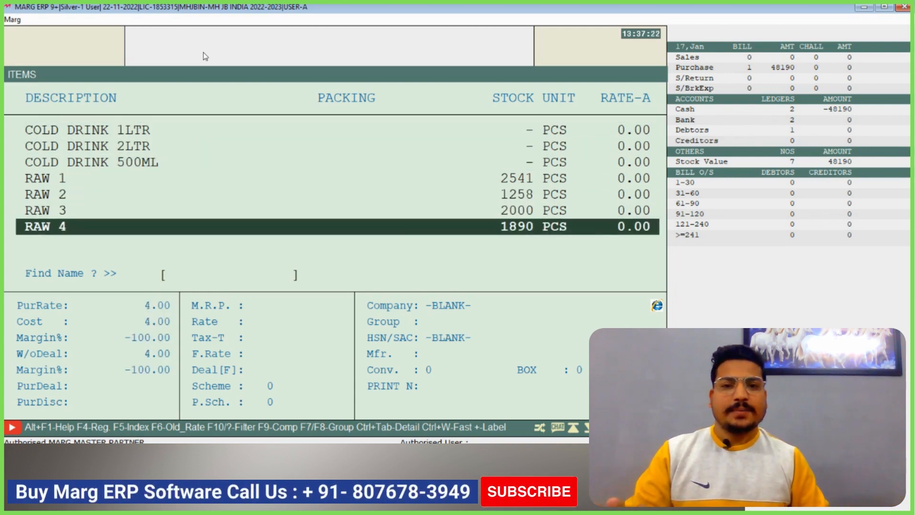
key("Up")
key("Up")
key("Up")
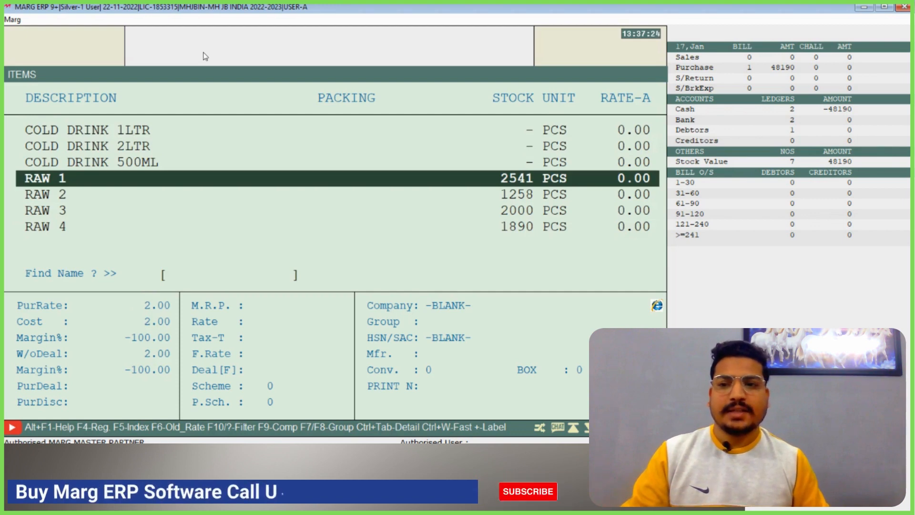
key("Down")
key("Down")
key("Down")
key("Up")
key("Up")
key("Up")
key("Up")
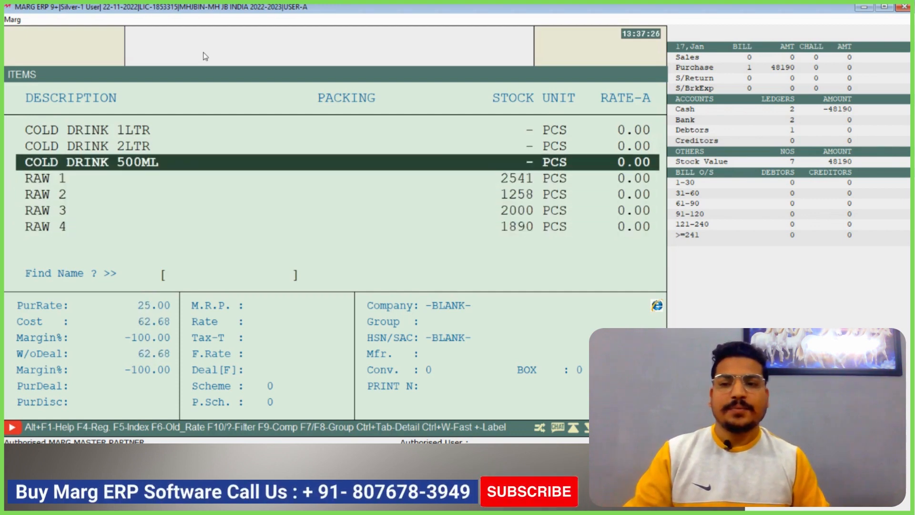
key("Down")
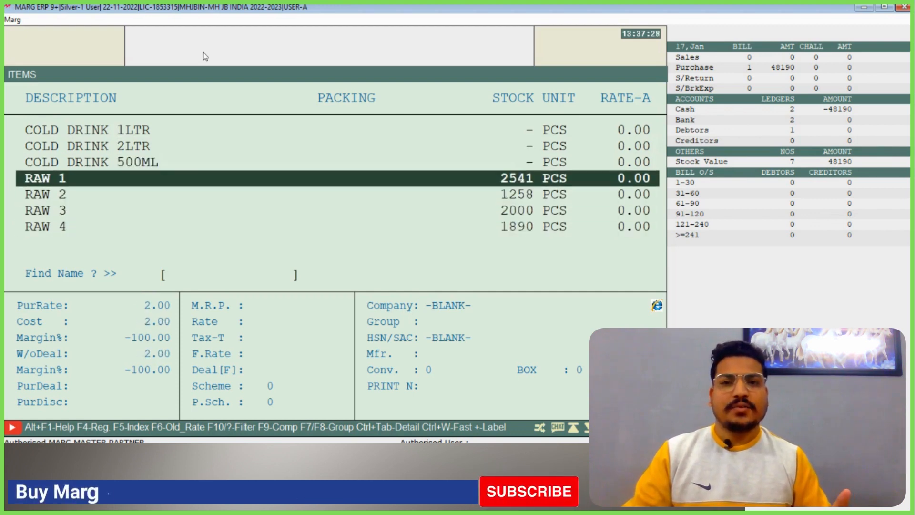
key("Down")
key("Down")
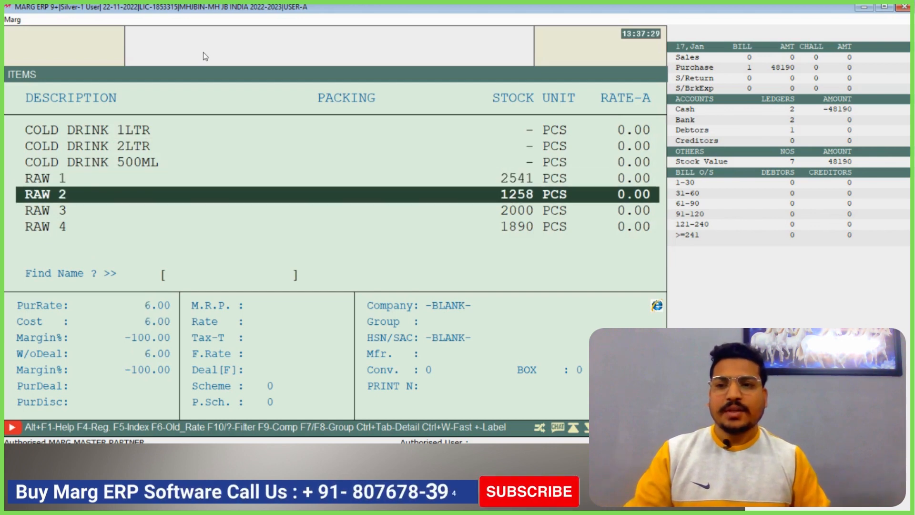
key("Up")
key("Up")
key("Up")
key("Escape")
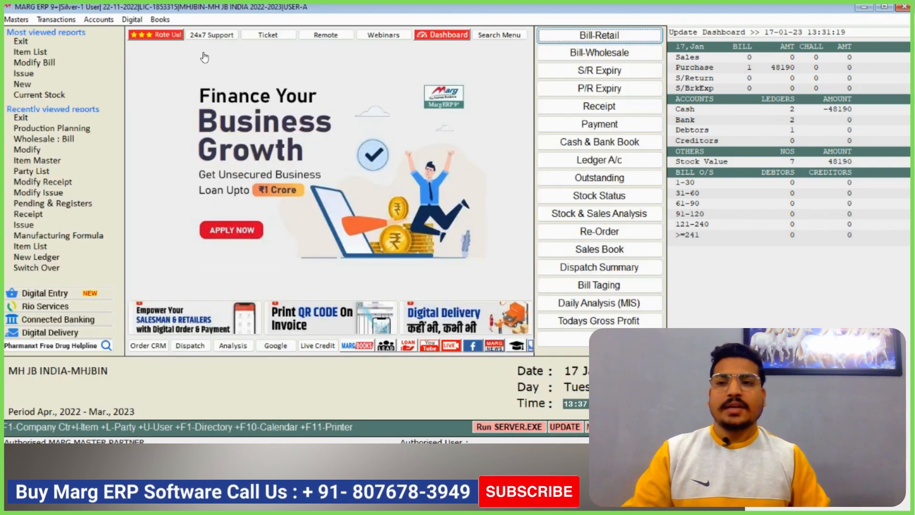
Open the BOM Manufacturing Formula for COLD DRINK 2LTR and set its batch size to 1 PCS
left_click(65, 20)
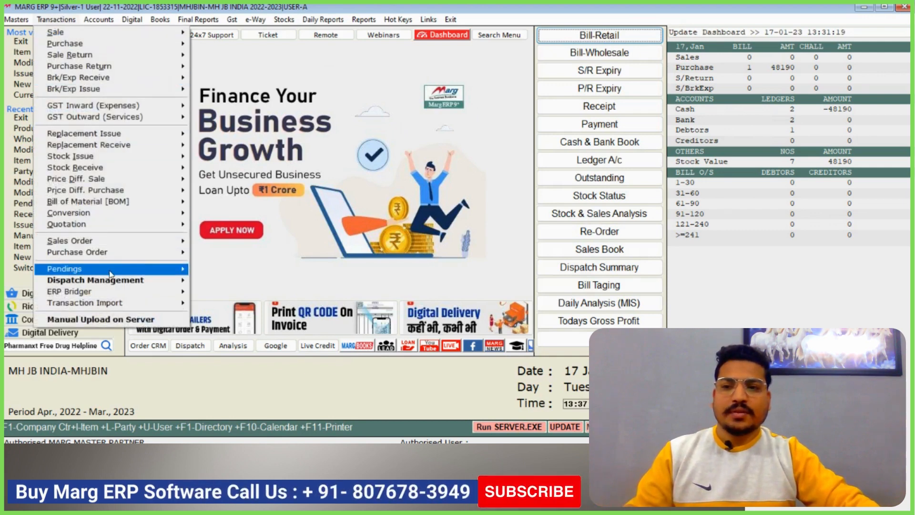
mouse_move(171, 205)
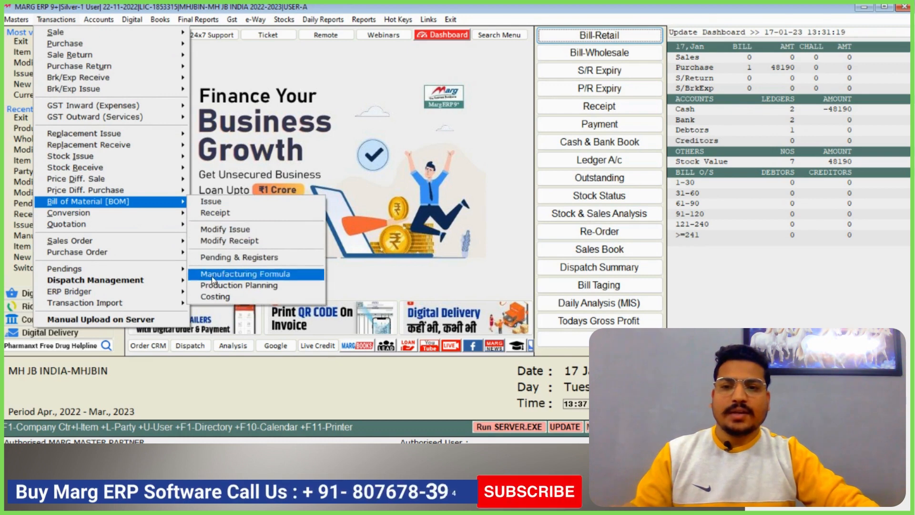
left_click(275, 277)
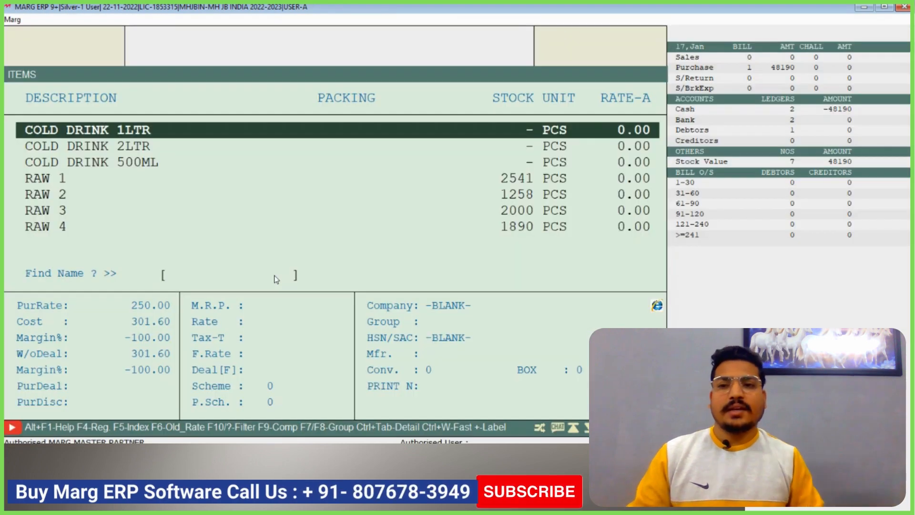
key("Down")
key("Down")
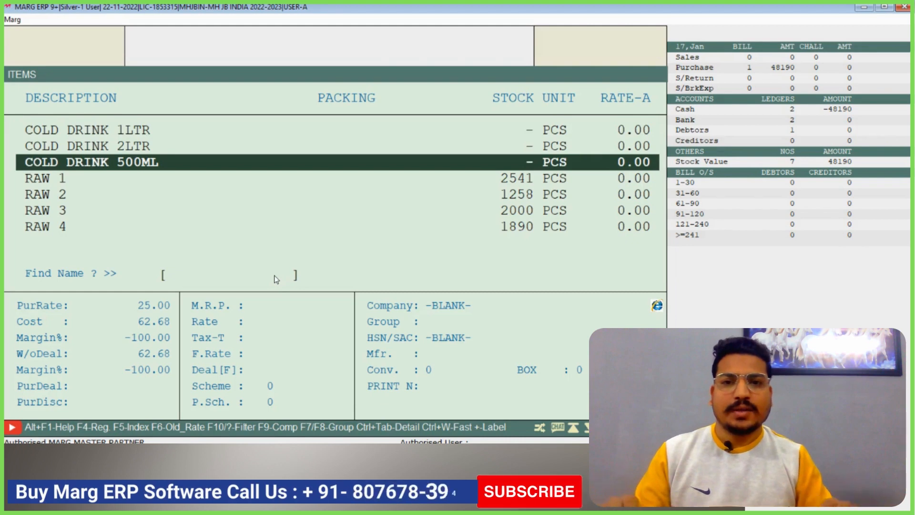
key("Up")
key("Up")
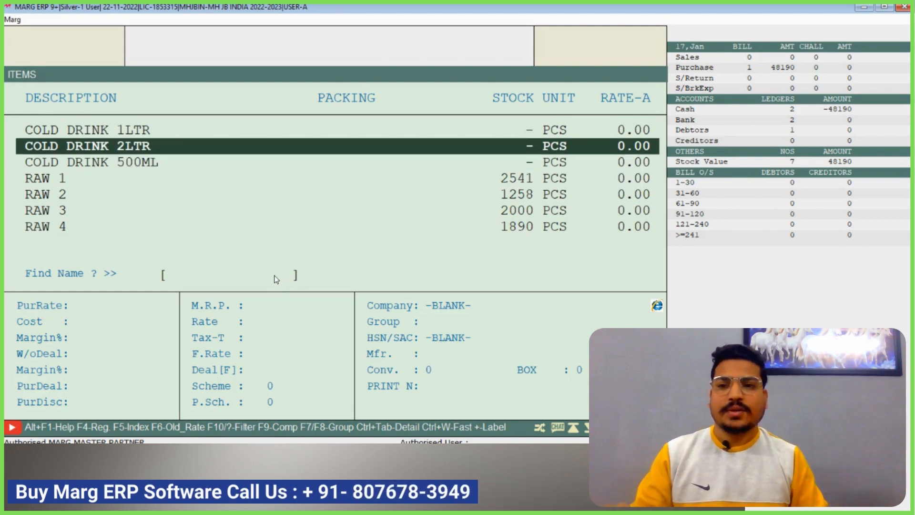
key("Down")
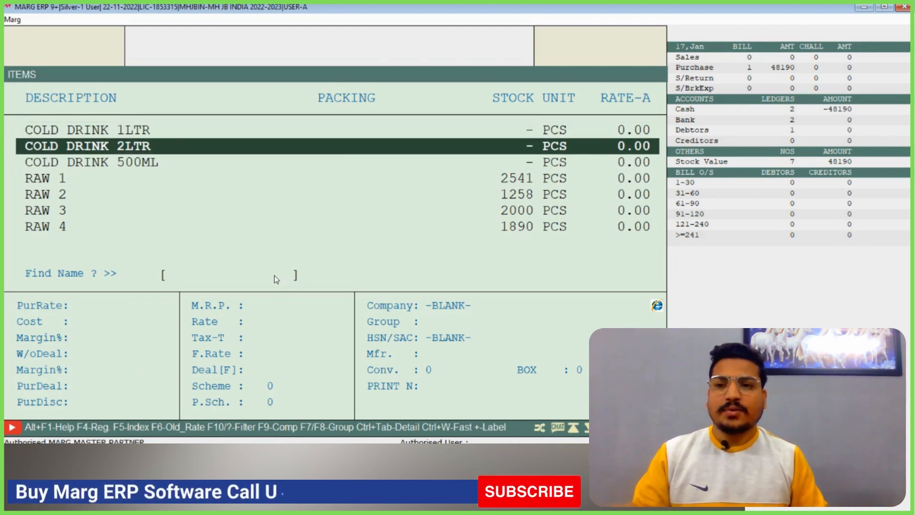
key("Return")
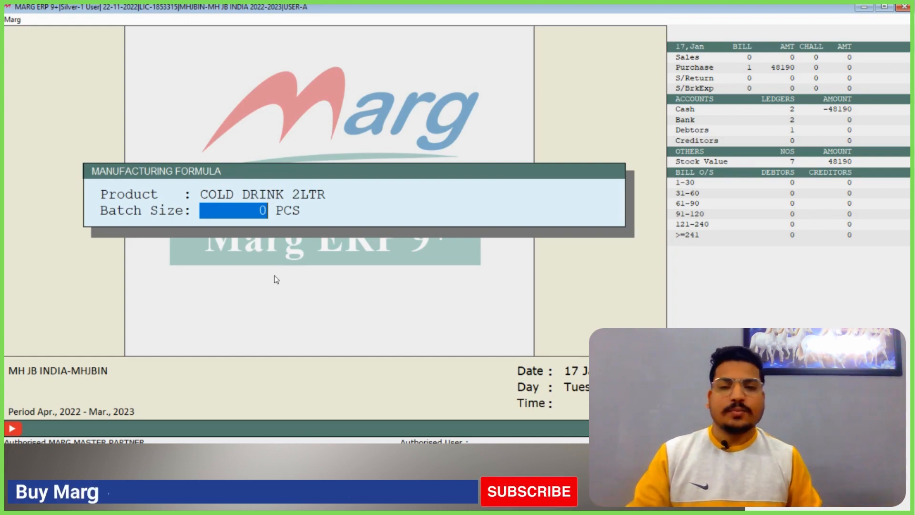
type("1")
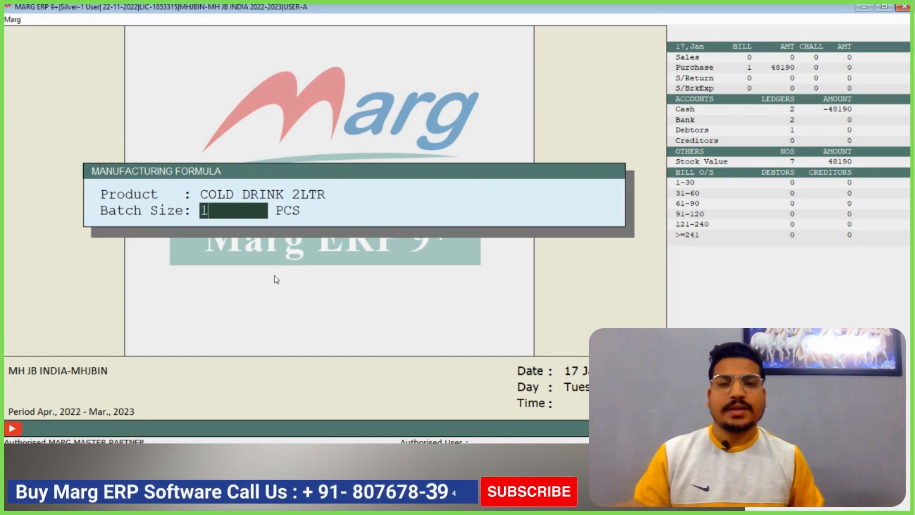
key("Return")
Add RAW 1 to the COLD DRINK 2LTR formula with quantity 0.800, keeping the default stock, print, serial number and cost values
key("Down")
key("Down")
key("Down")
key("Down")
key("Down")
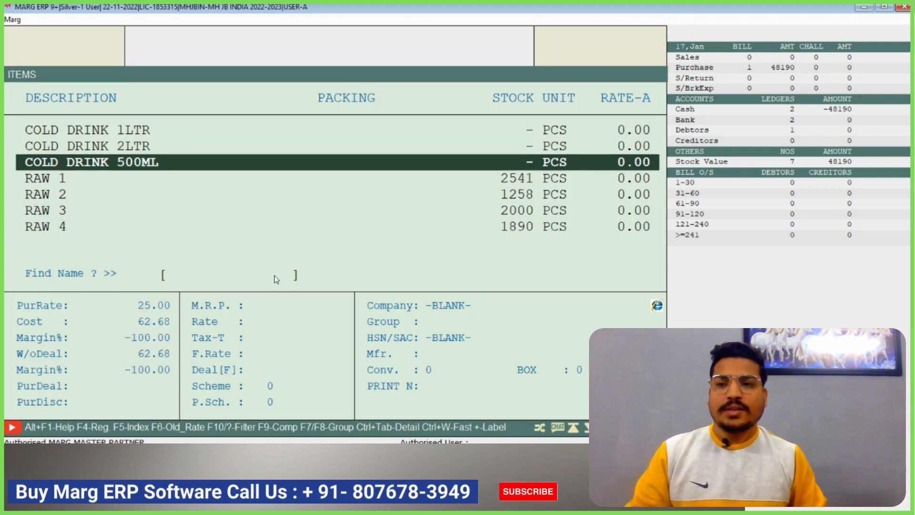
key("Up")
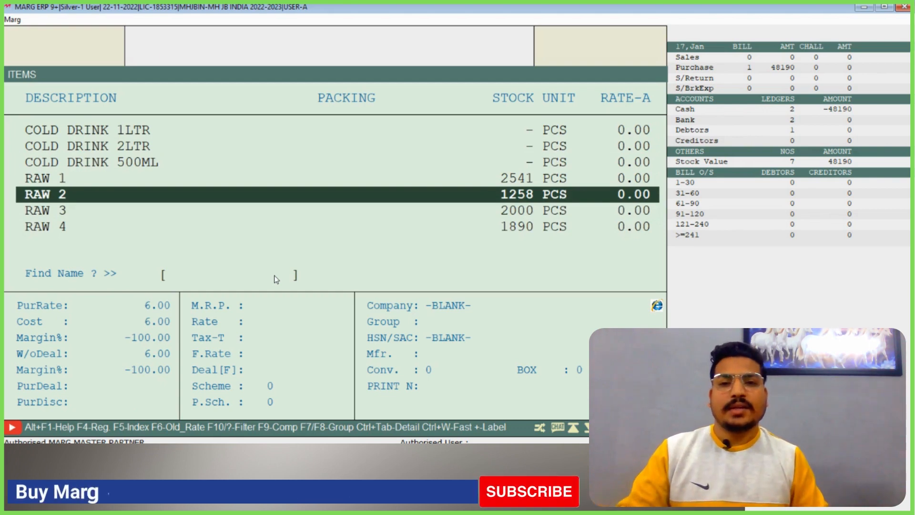
key("Up")
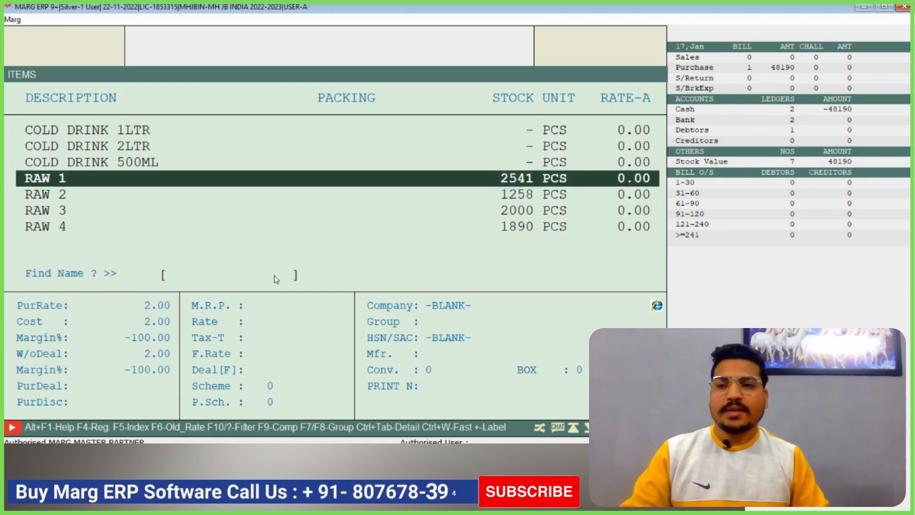
key("Return")
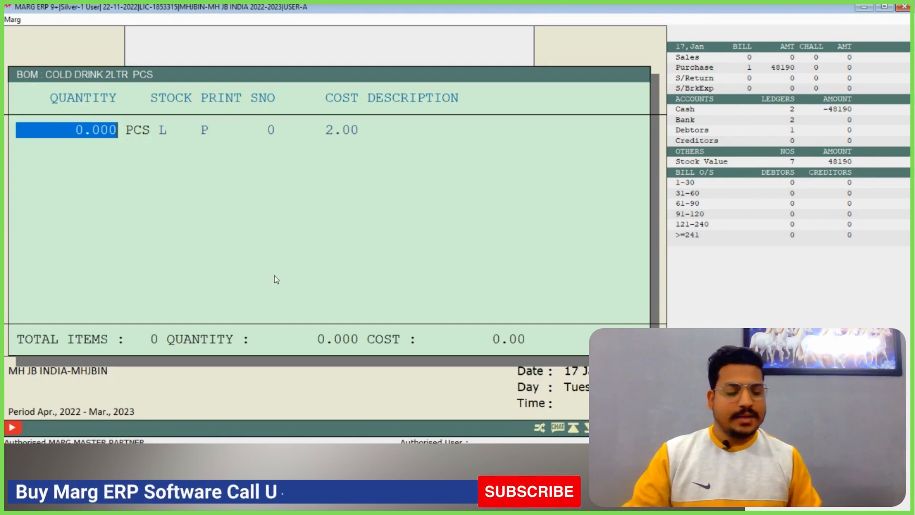
type("0.")
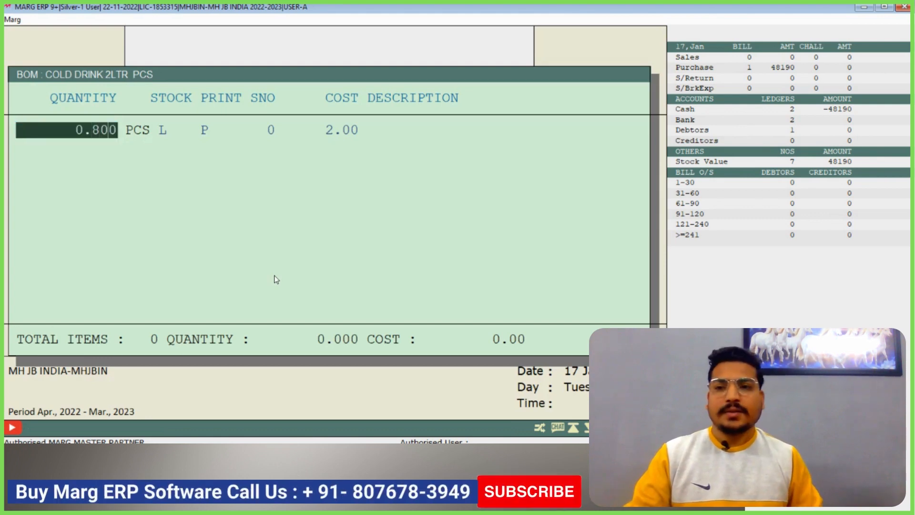
key("Return")
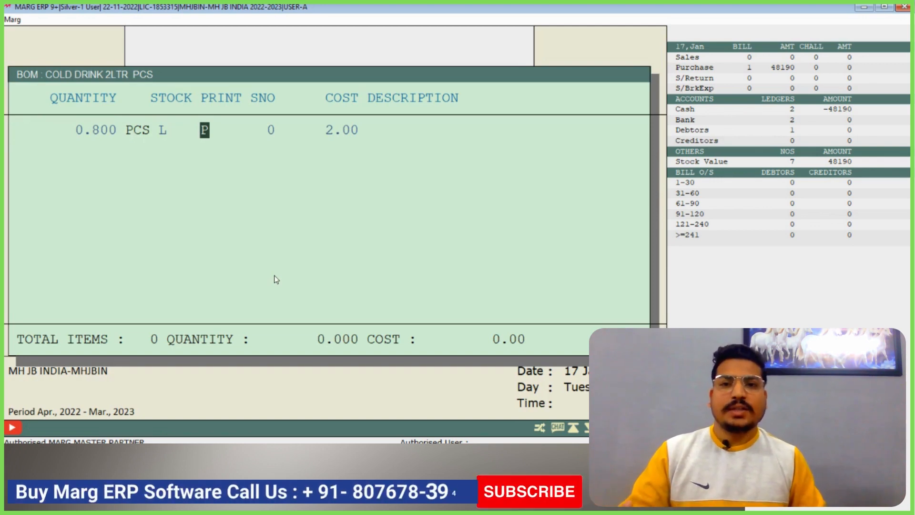
key("Return")
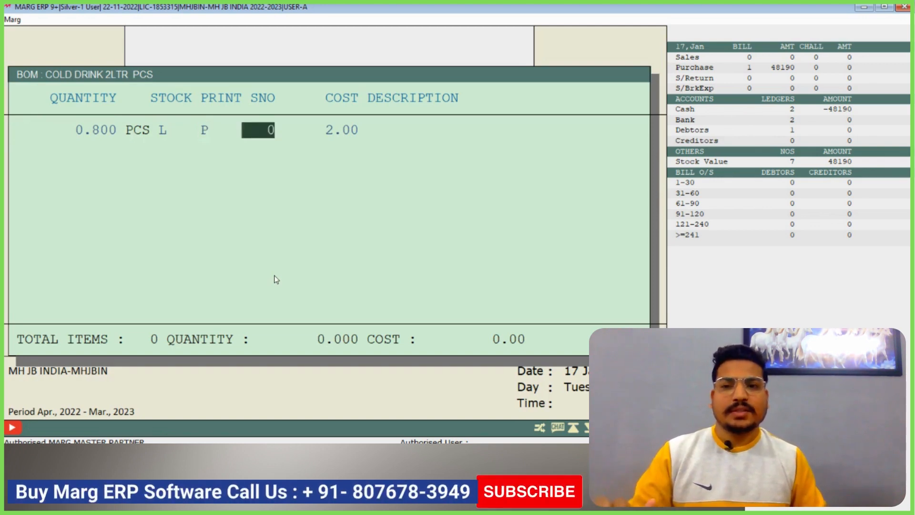
key("Return")
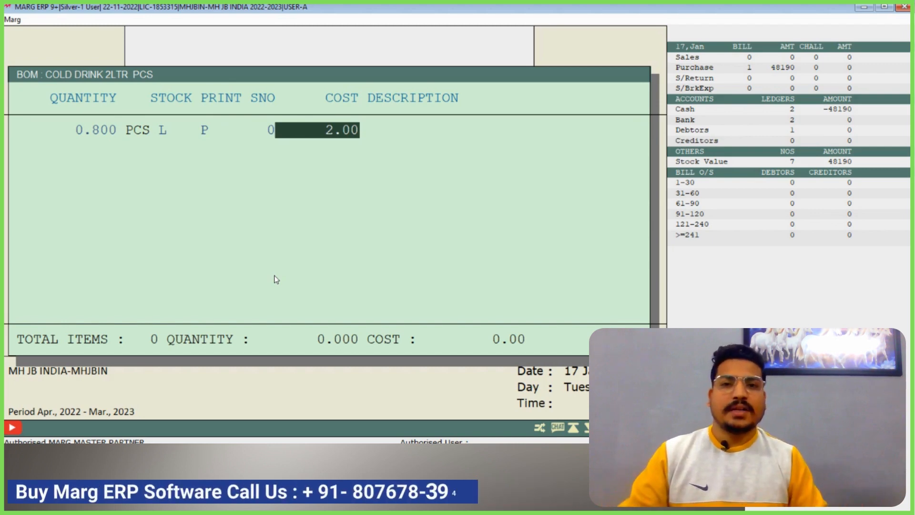
key("Return")
Add RAW 2 to the formula with quantity 1.500, keeping the default values in its other columns
key("Down")
key("Return")
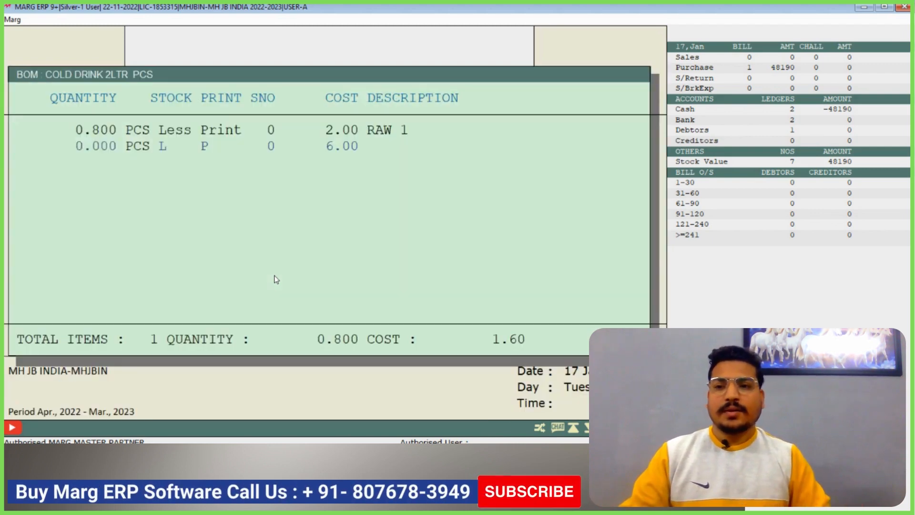
type("1.5")
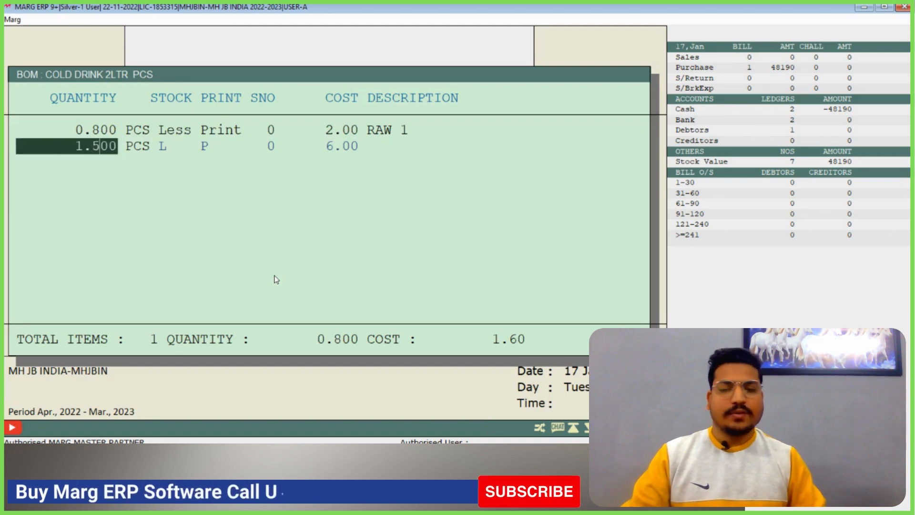
key("Return")
key("Return")
key("Return")
key("Return")
Add RAW 3 to the formula with quantity 2.5
key("Return")
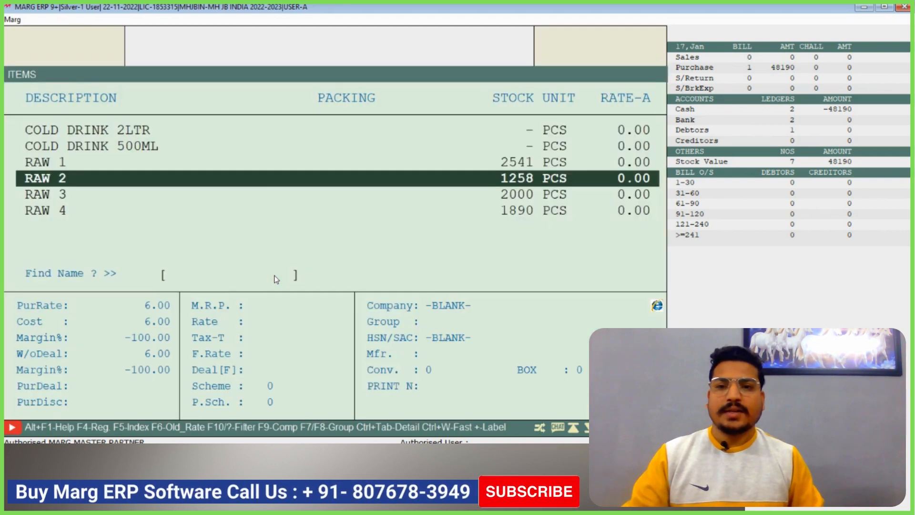
key("Down")
key("Return")
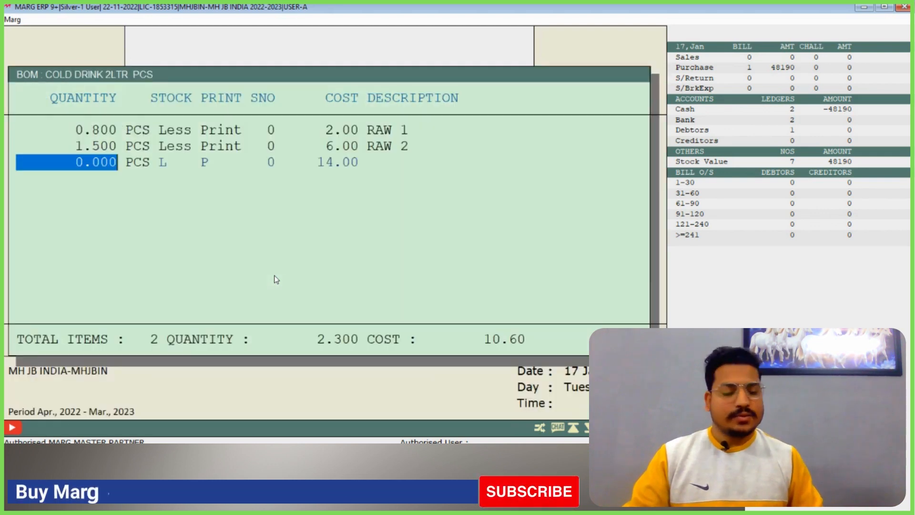
type("2.5")
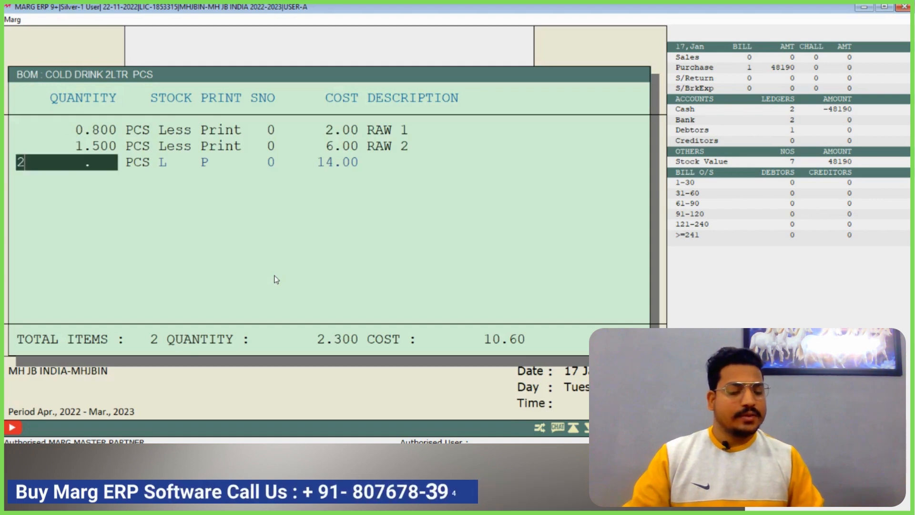
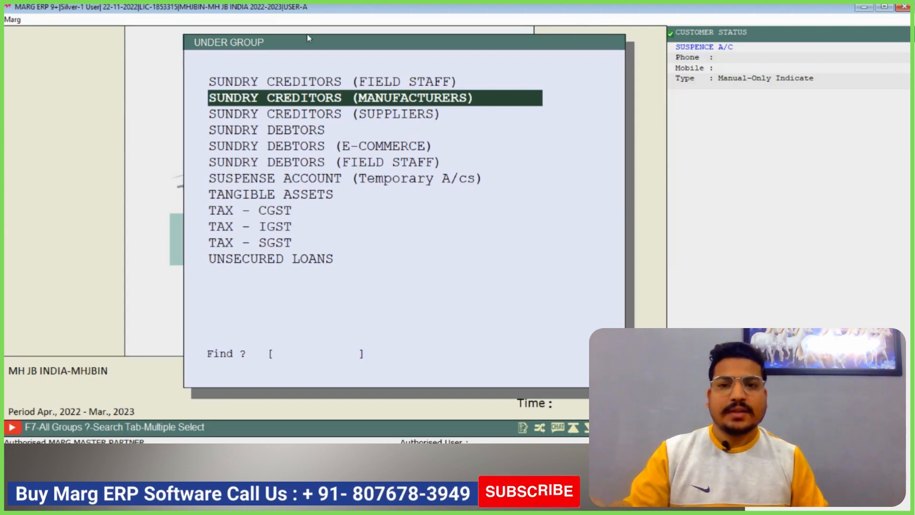
Start a ledger under SUNDRY CREDITORS (MANUFACTURERS) and name it SS TRADERS INDIA
key("Return")
type("S")
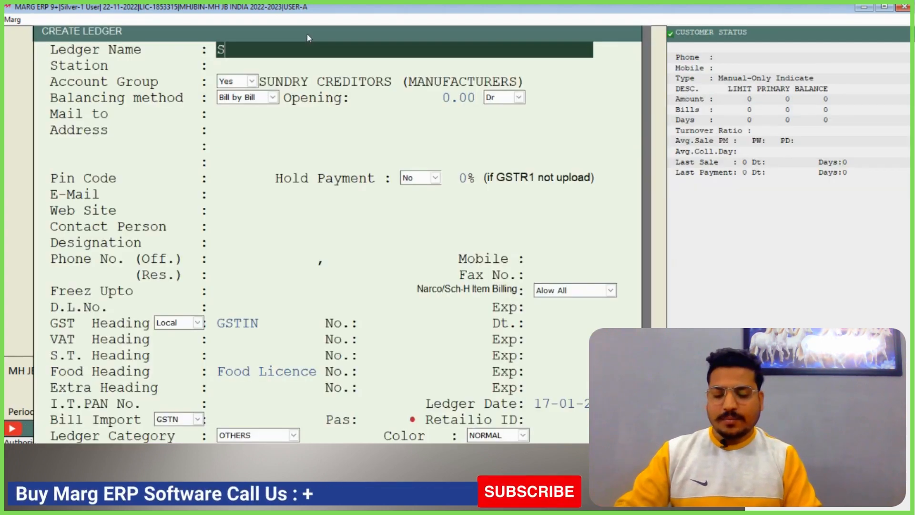
type("S TRAD")
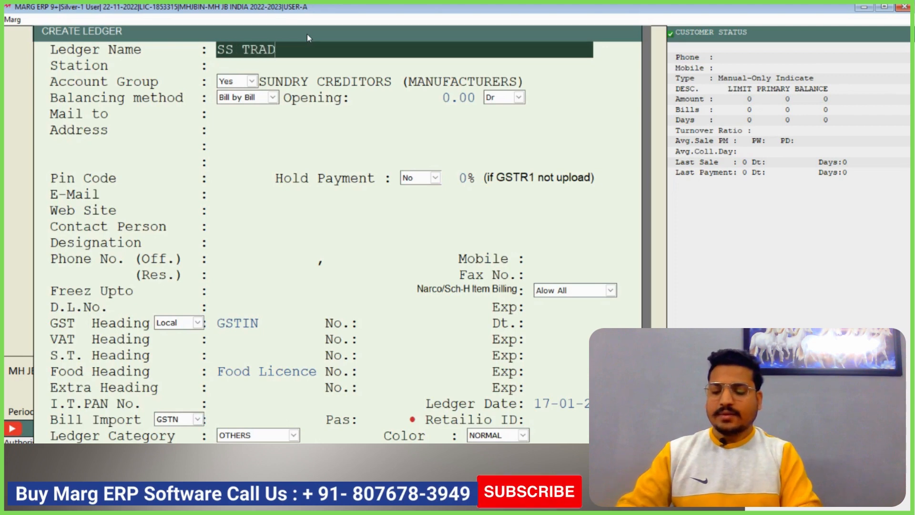
type("ERS INDIA")
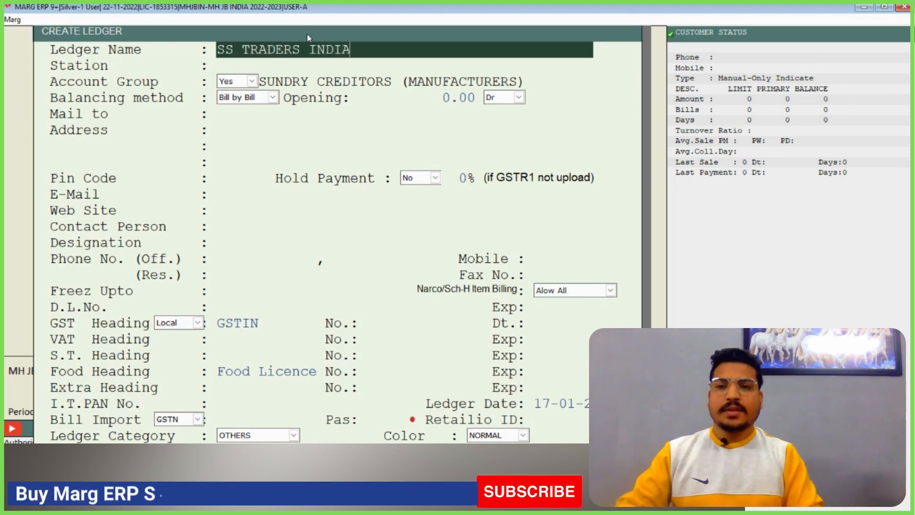
Keep the default values in the ledger's remaining fields, save it and leave ledger creation
key("Return")
key("Return")
key("Return")
key("Return")
key("Return")
key("Return")
key("Return")
key("Return")
key("Return")
key("Return")
key("Return")
key("Return")
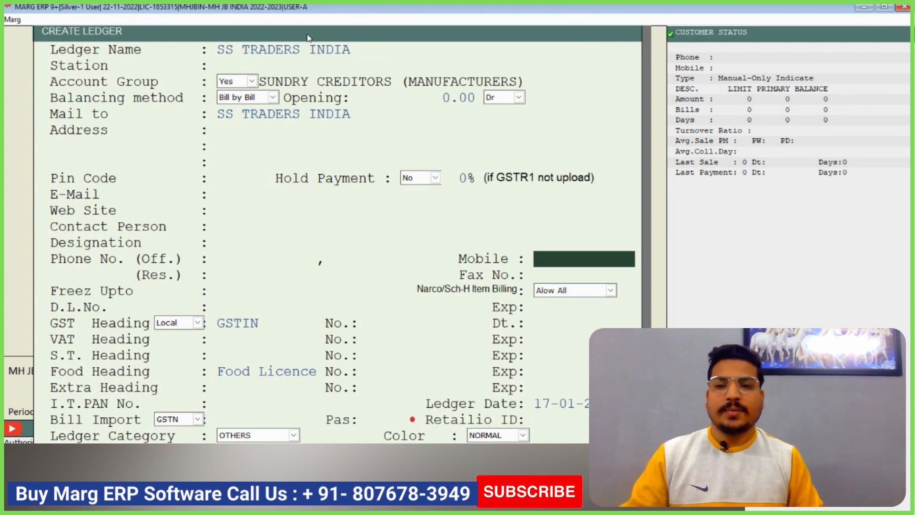
key("Return")
key("Return")
key("Return")
key("Return")
key("Return")
key("Return")
key("Return")
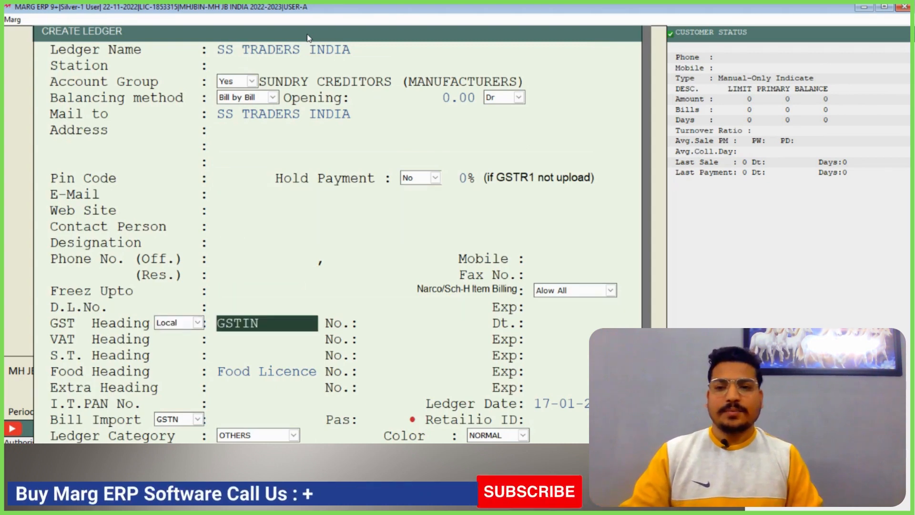
key("ctrl+w")
key("Escape")
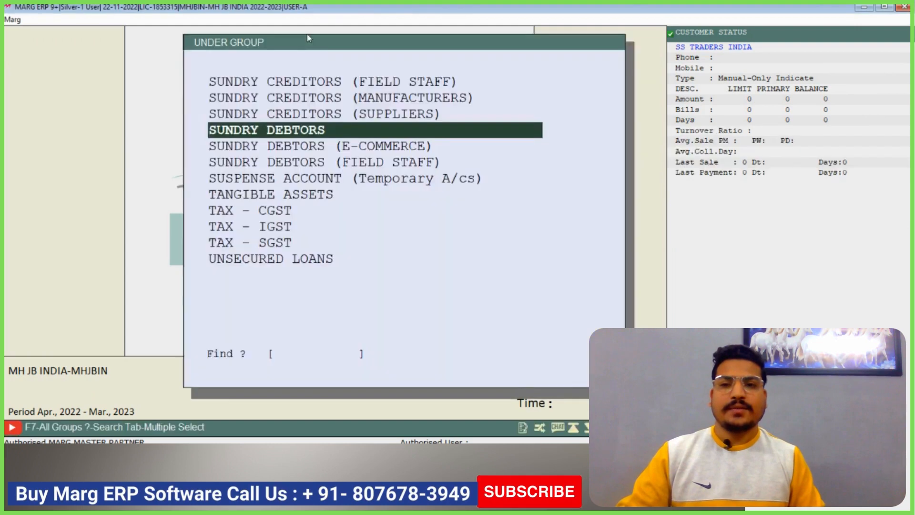
key("Escape")
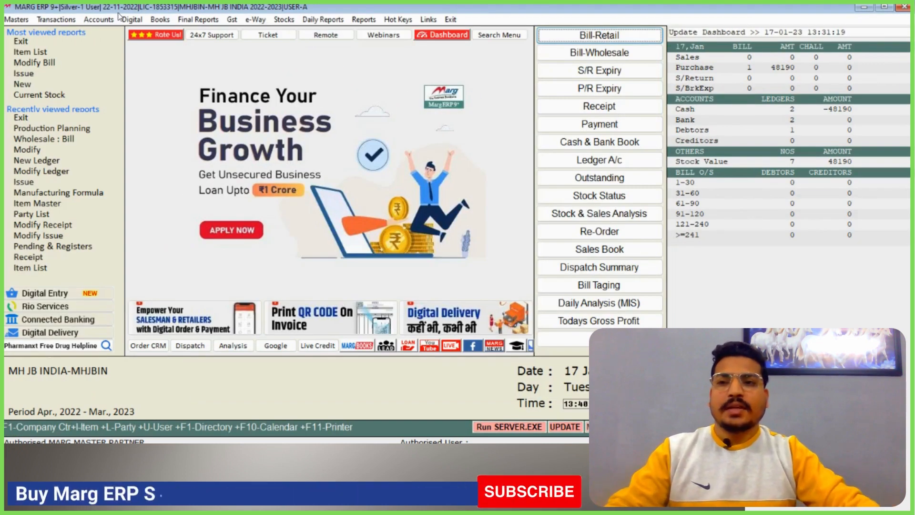
Open a Bill of Material issue entry for SS TRADERS INDIA, keeping the default date and type
left_click(56, 19)
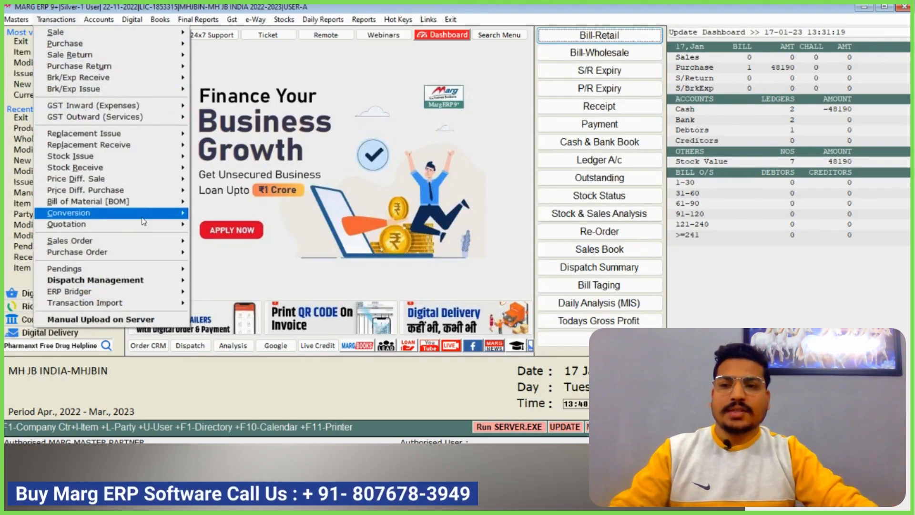
mouse_move(162, 202)
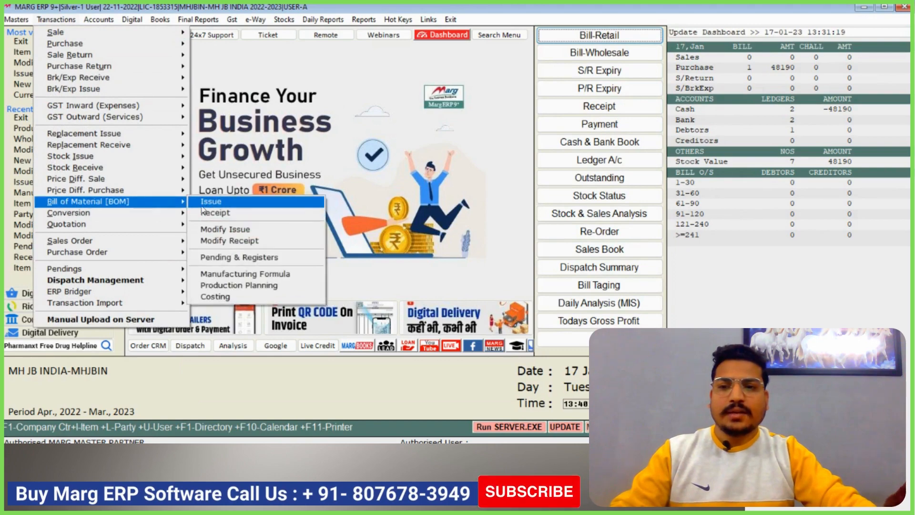
left_click(199, 205)
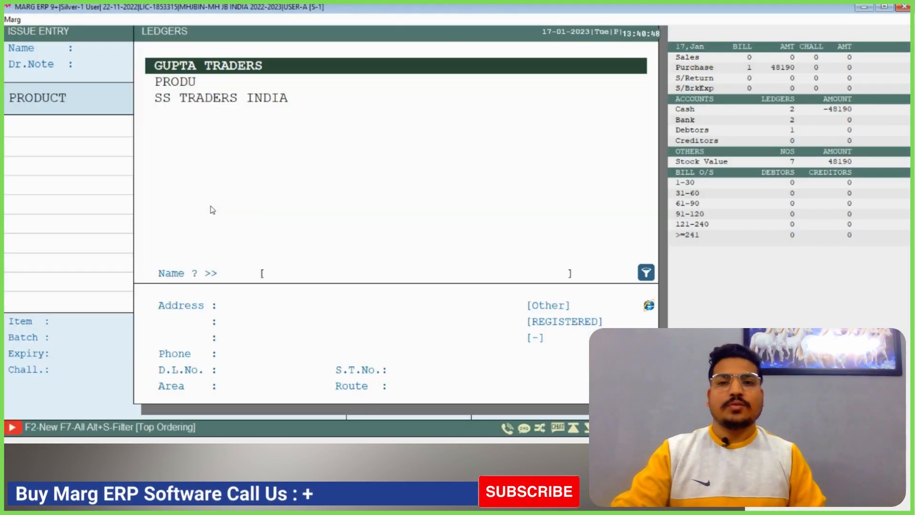
key("Down")
key("Down")
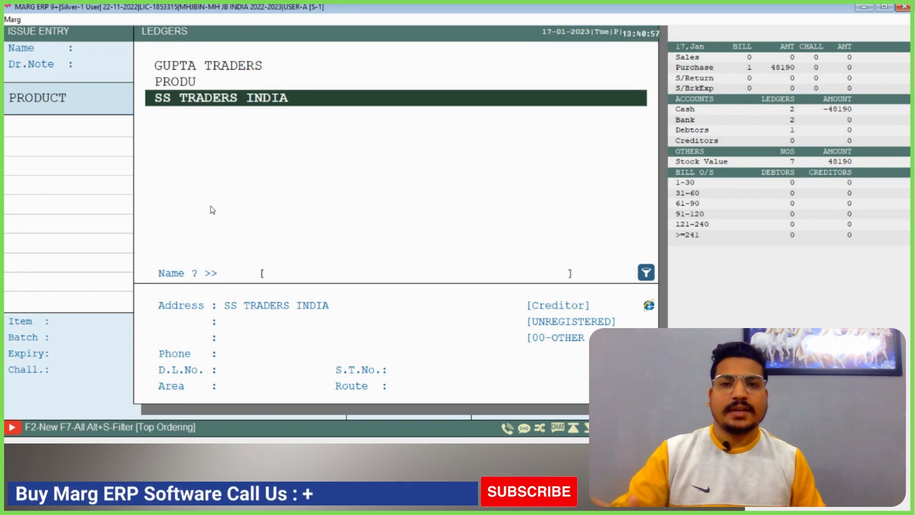
key("Up")
key("Down")
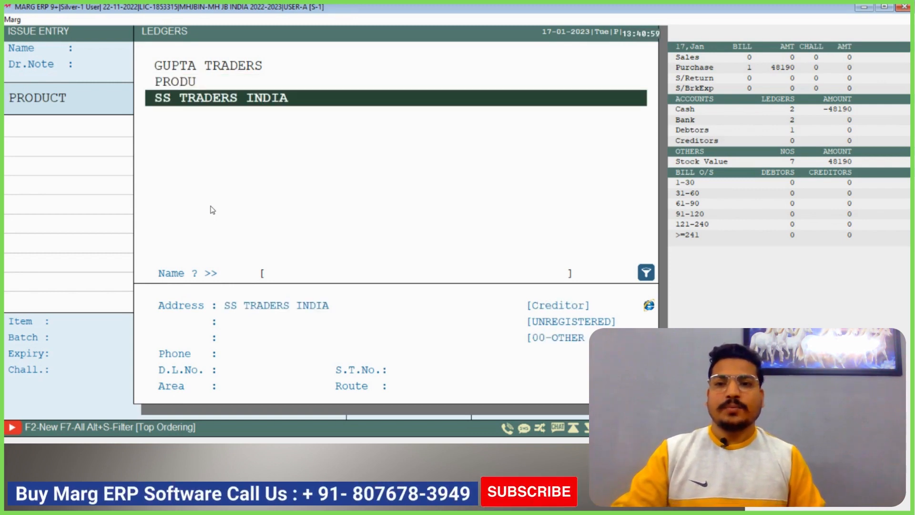
key("Return")
Look through the finished cold drink items and the raw materials in the issue entry's item list
key("Return")
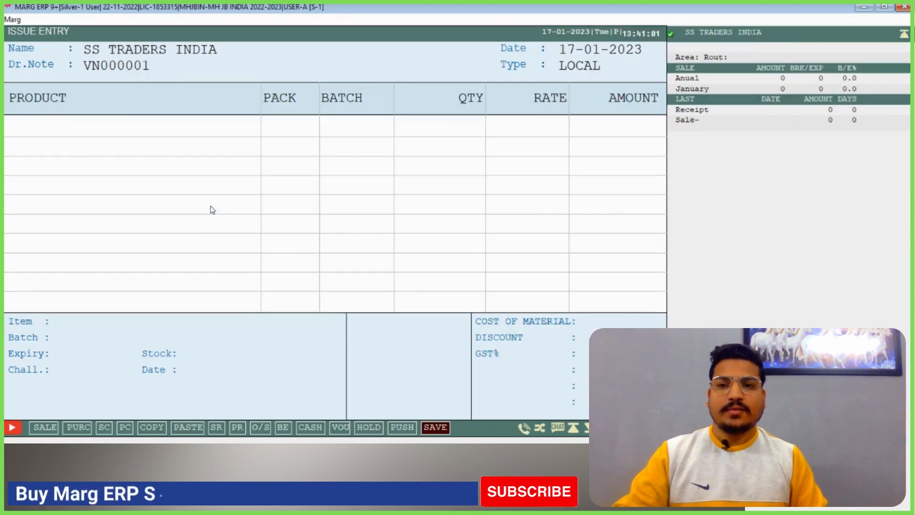
key("Return")
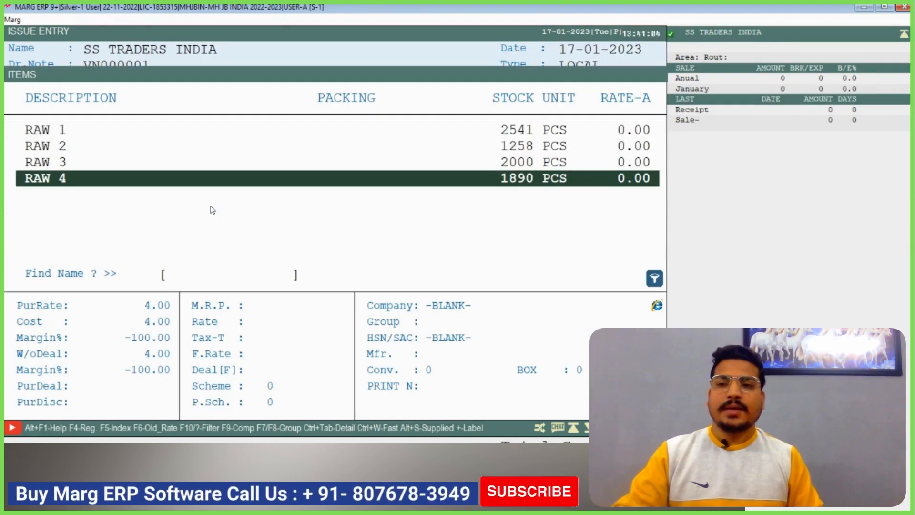
key("Up")
key("Up")
key("Up")
key("Up")
key("Up")
key("Up")
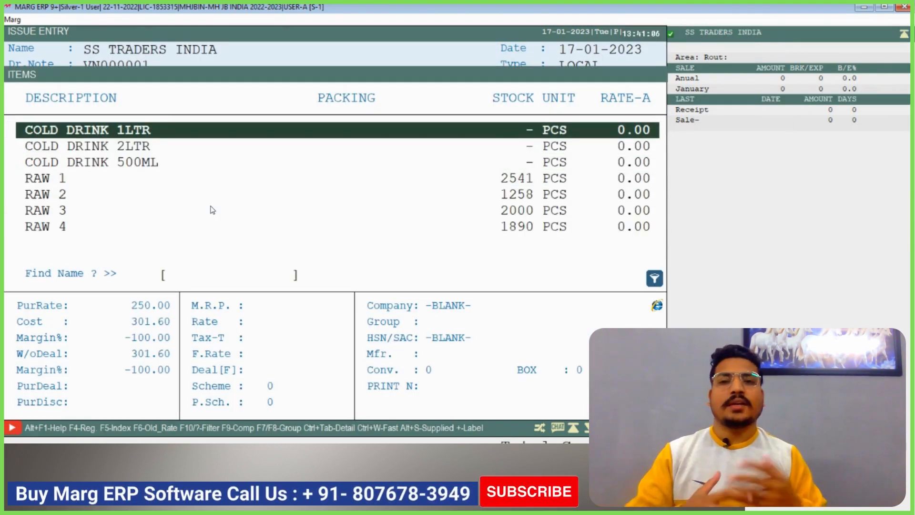
key("Down")
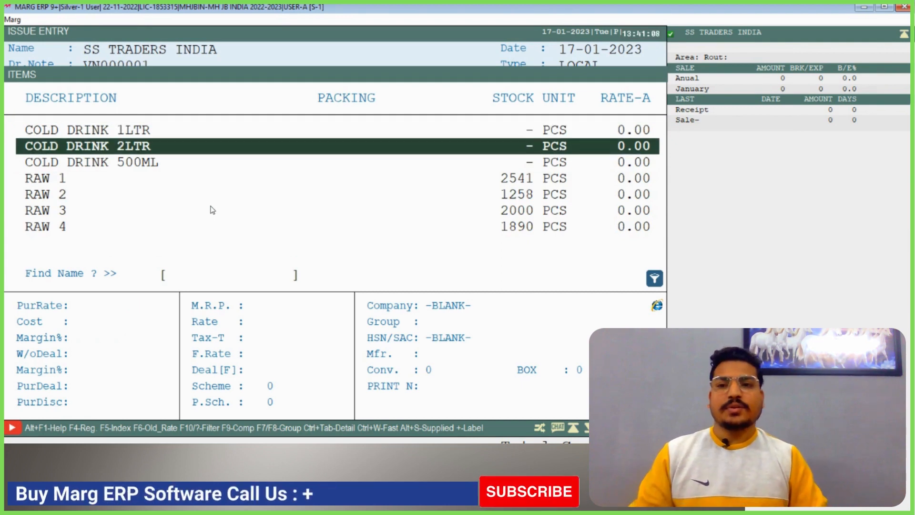
key("Down")
key("Down")
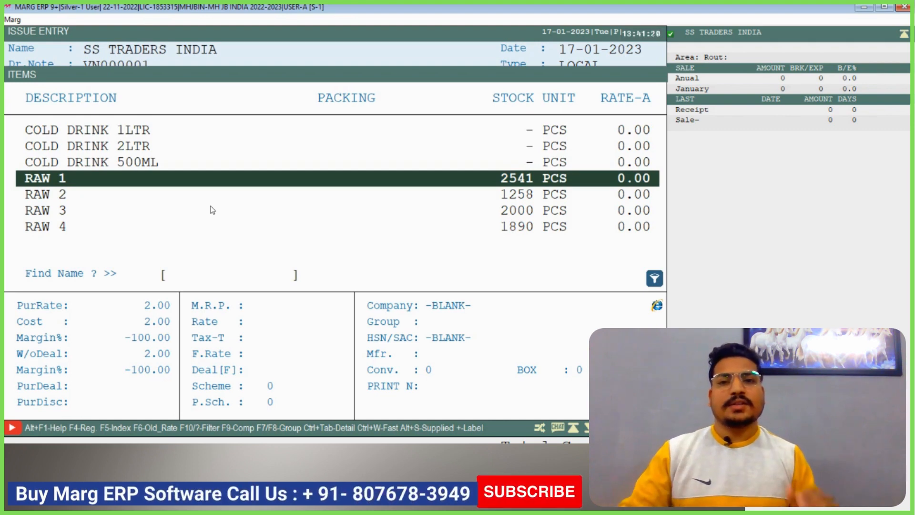
key("Down")
key("Down")
key("Down")
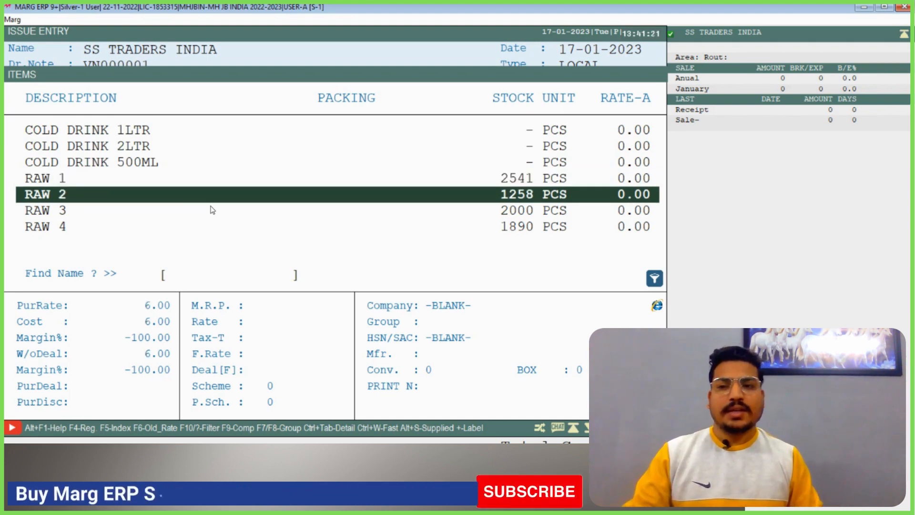
key("Up")
Add RAW 1 to the issue entry with quantity 200, leaving its rate at the default
key("Home")
key("Down")
key("Down")
key("Down")
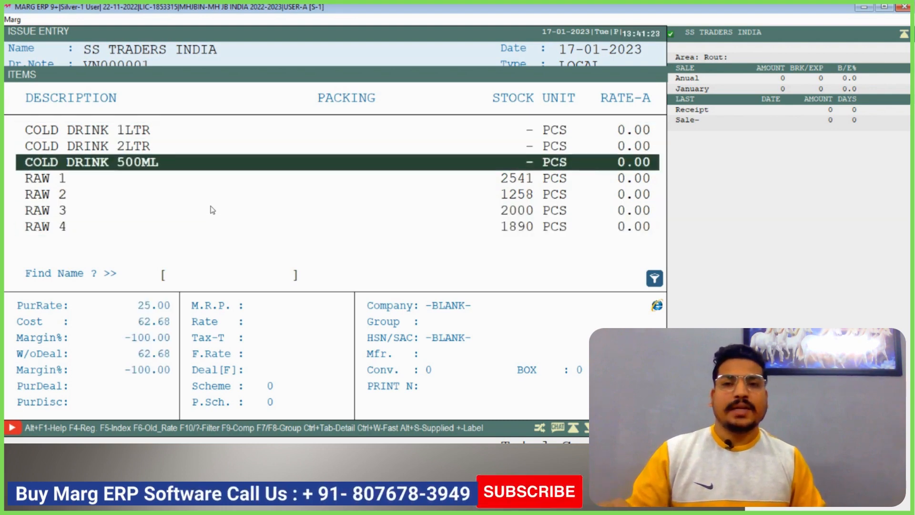
key("Return")
key("Return")
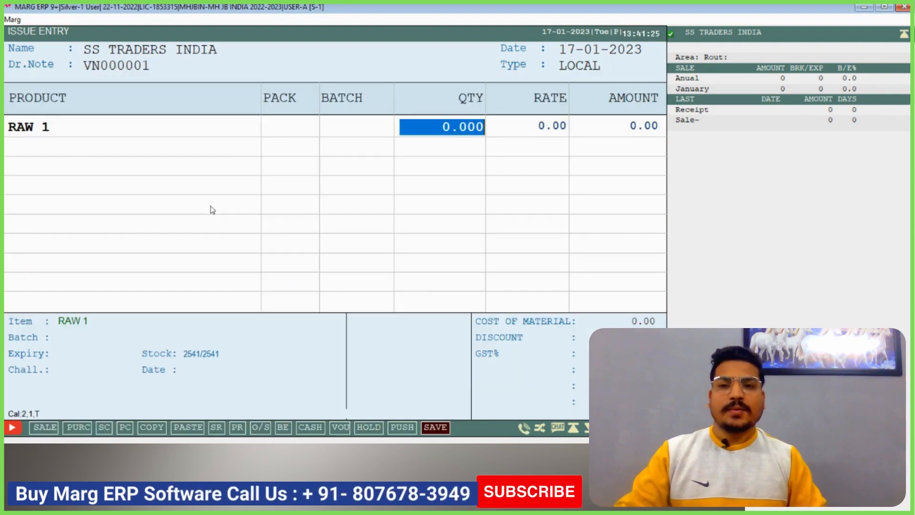
type("200 .")
key("Return")
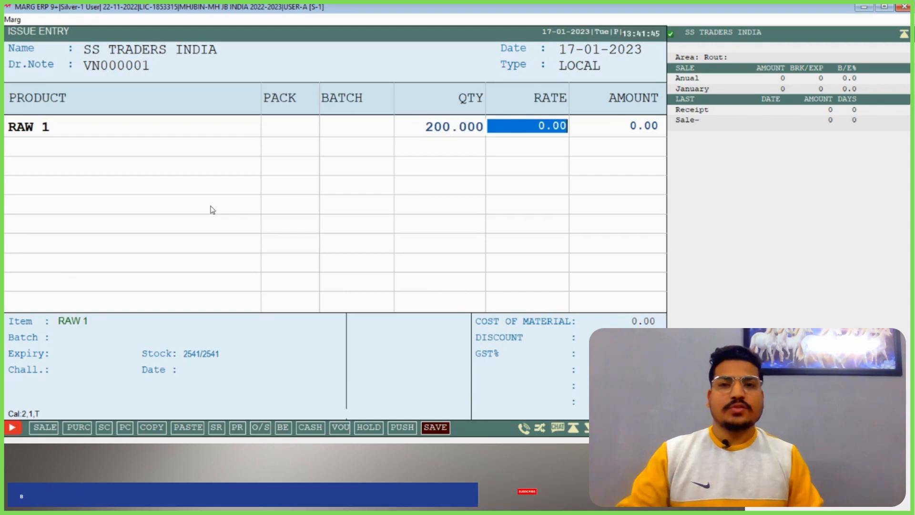
key("Return")
Add RAW 2 to the issue entry with quantity 250, leaving its rate at the default
key("Return")
key("Return")
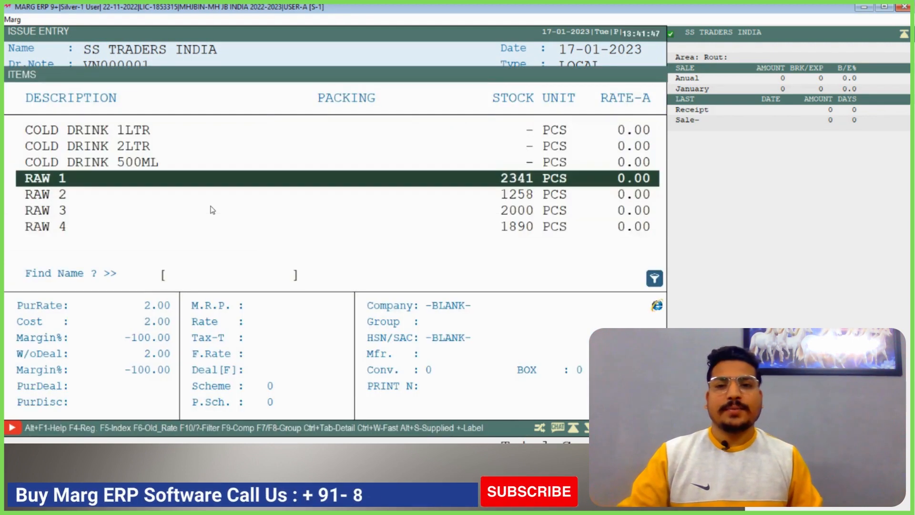
key("Down")
key("Return")
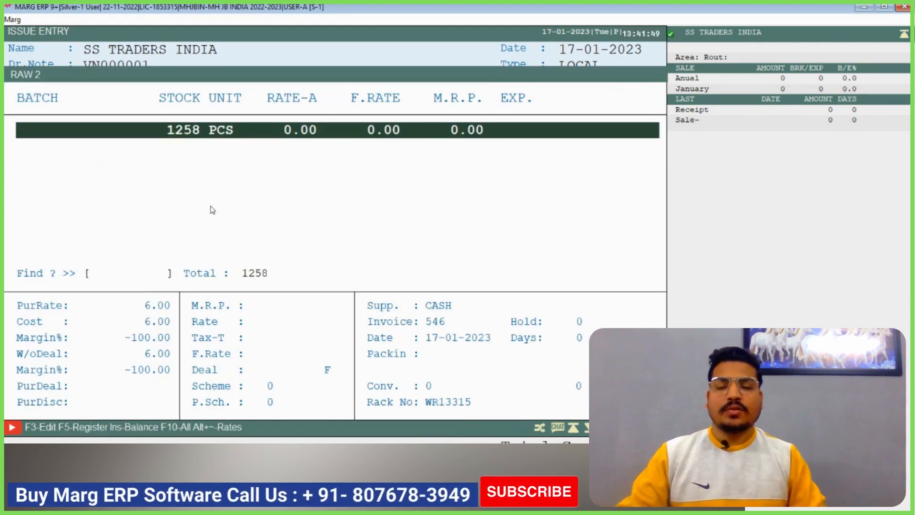
key("Return")
type("250")
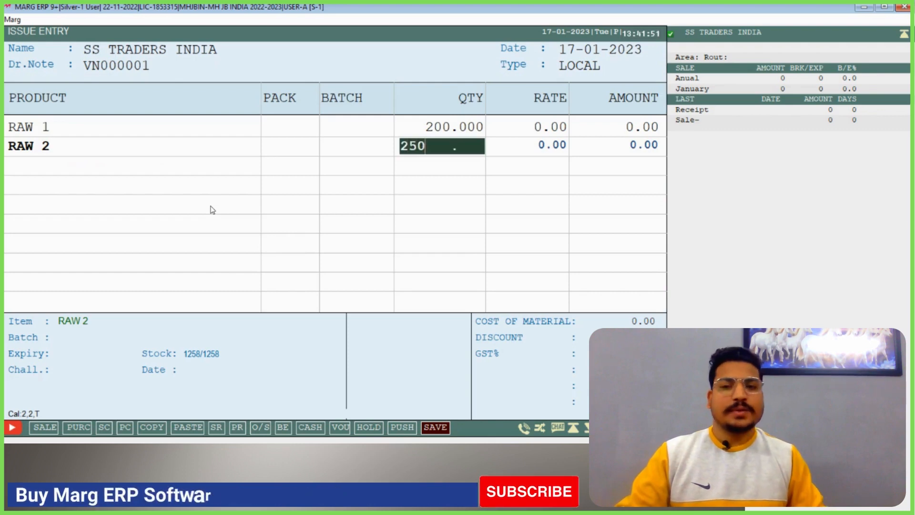
key("Return")
key("Return")
key("Return")
Add RAW 3 to the issue entry with quantity 150, leaving its rate at the default
key("Return")
key("Down")
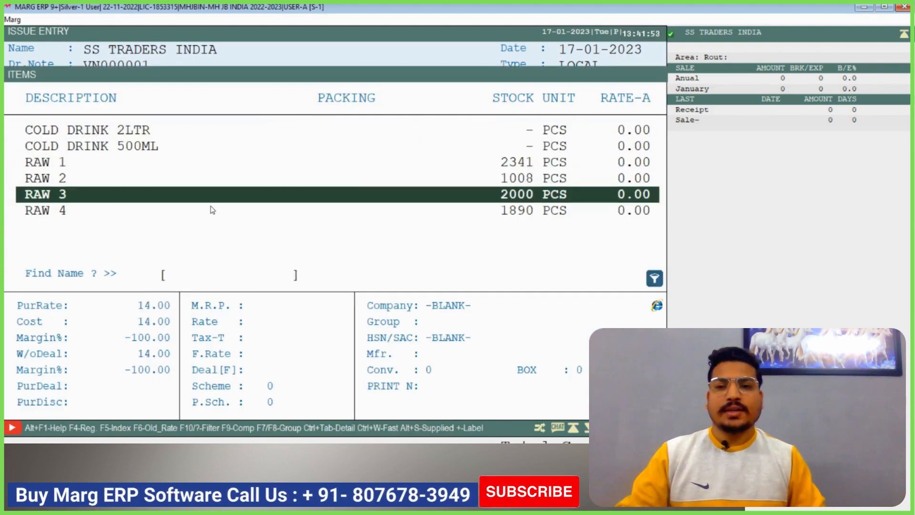
key("Return")
key("Return")
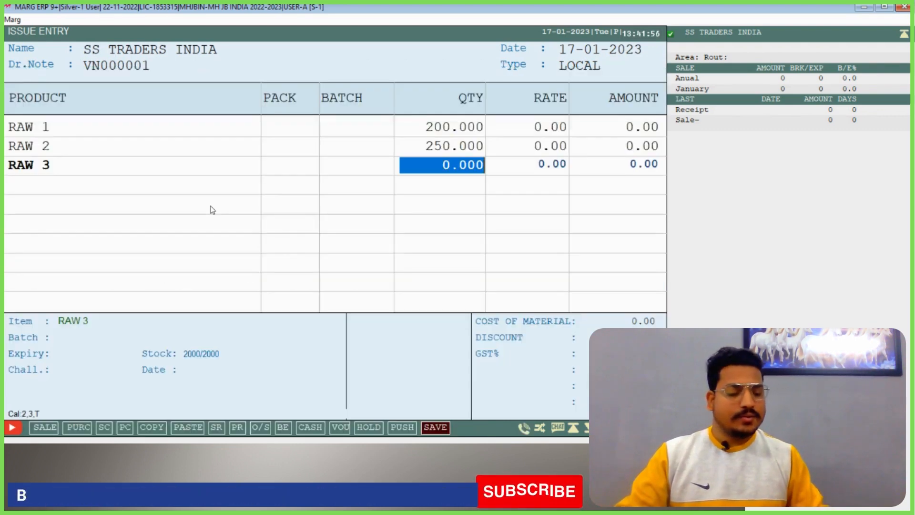
type("150")
key("Return")
Add RAW 4 to the issue entry with quantity 250, leaving its rate at the default
key("Return")
key("Return")
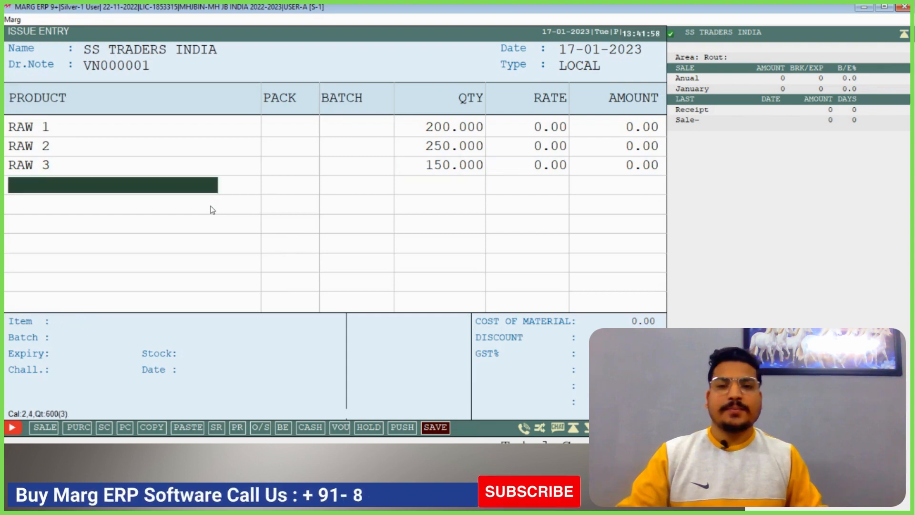
key("Down")
key("Return")
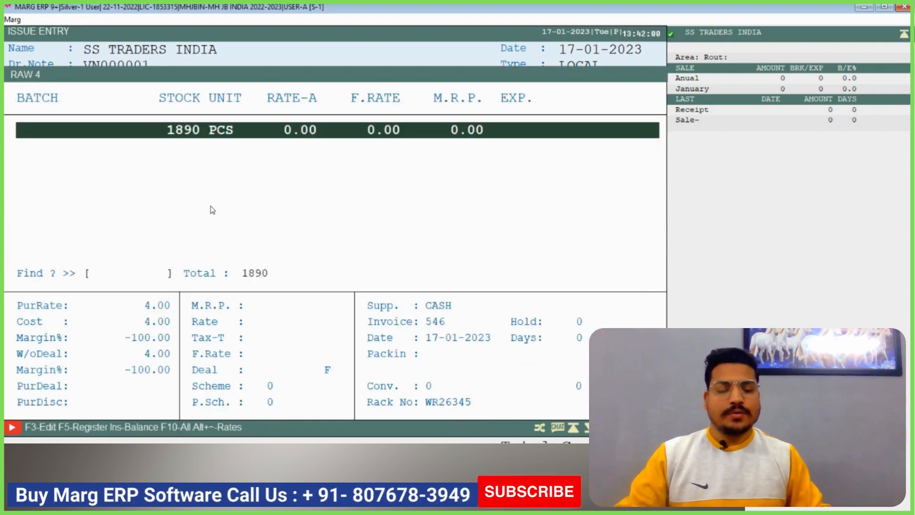
key("Return")
type("250")
key("Return")
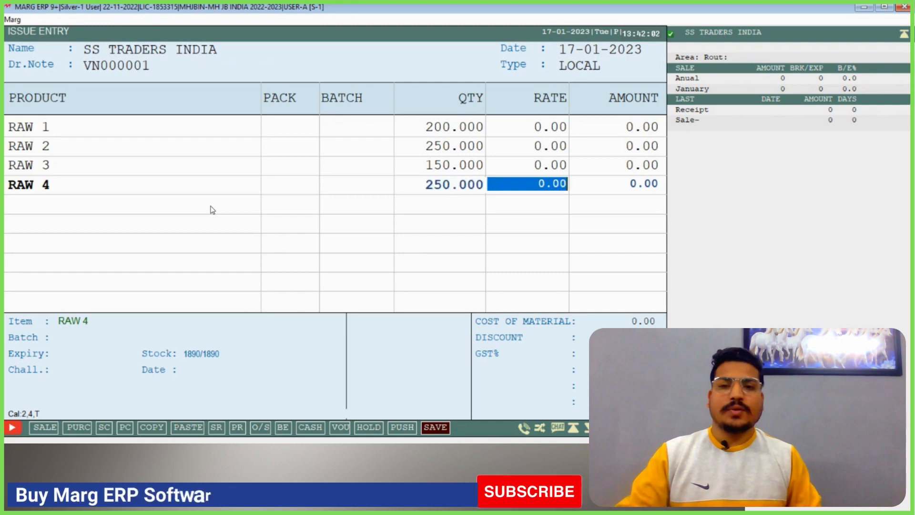
key("Return")
key("Return")
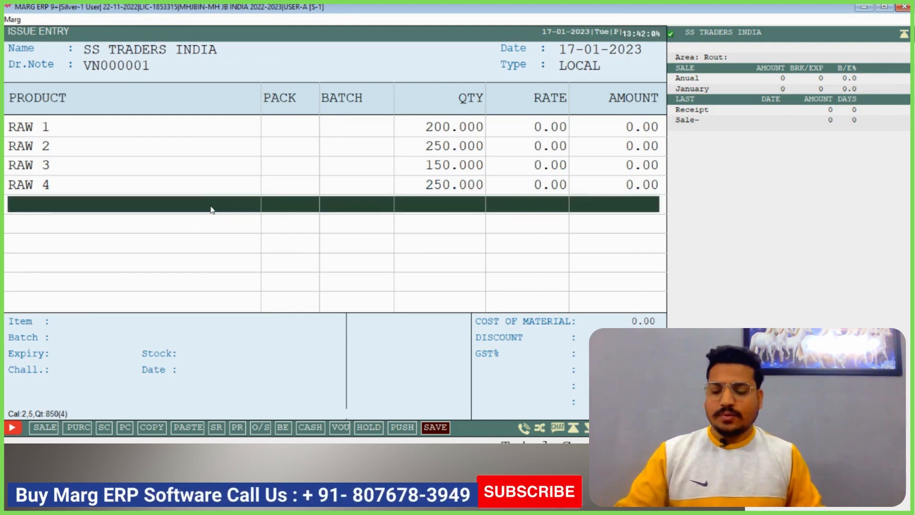
Save the issue entry with the default cash received, without printing it, and return to the home screen
key("Escape")
left_click(226, 213)
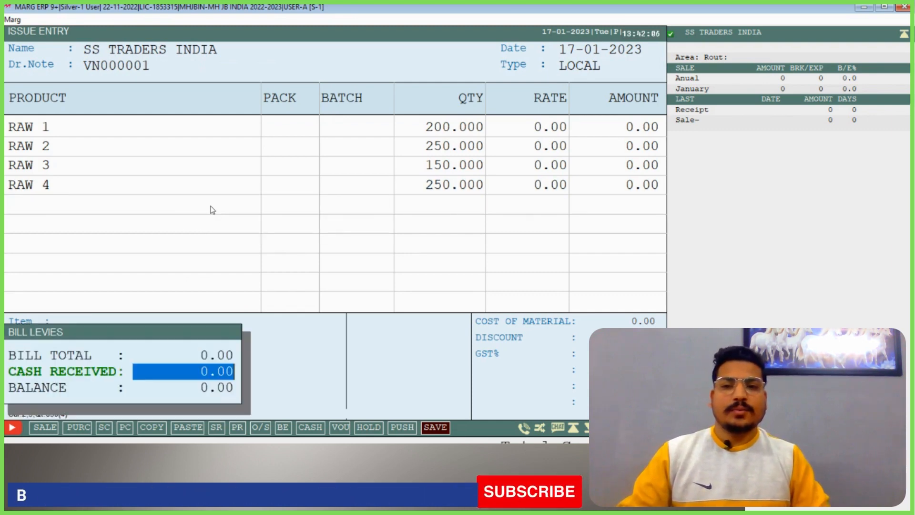
key("Return")
left_click(213, 210)
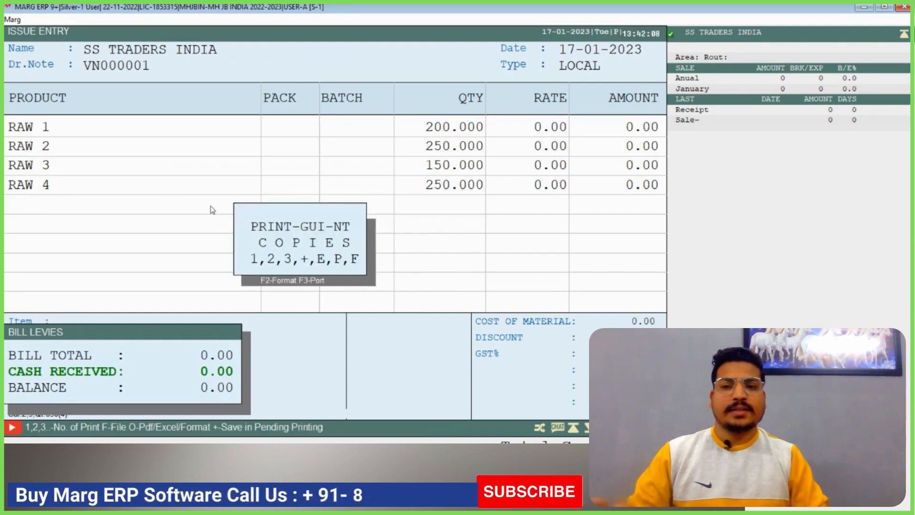
key("Escape")
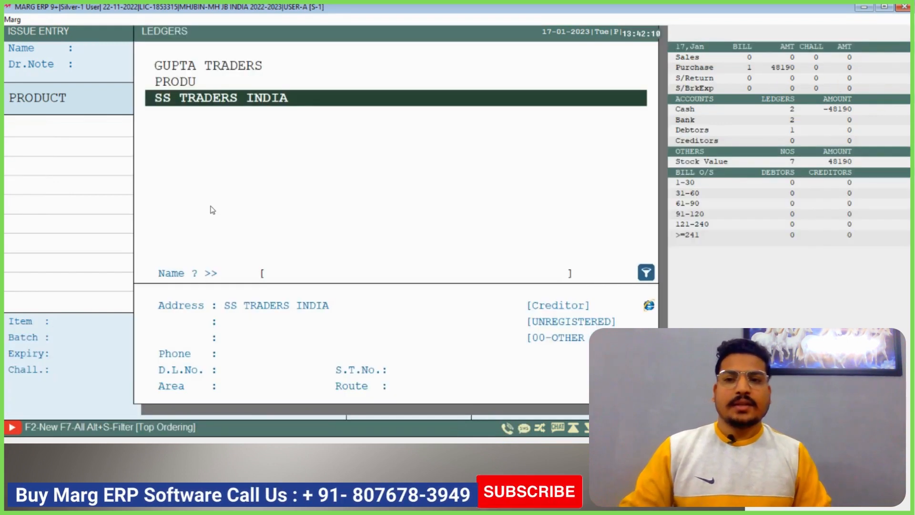
key("Escape")
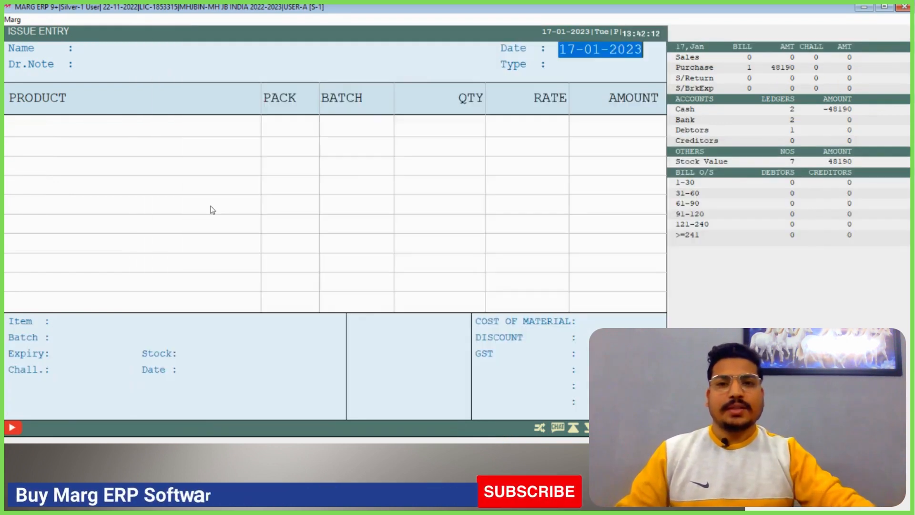
key("Escape")
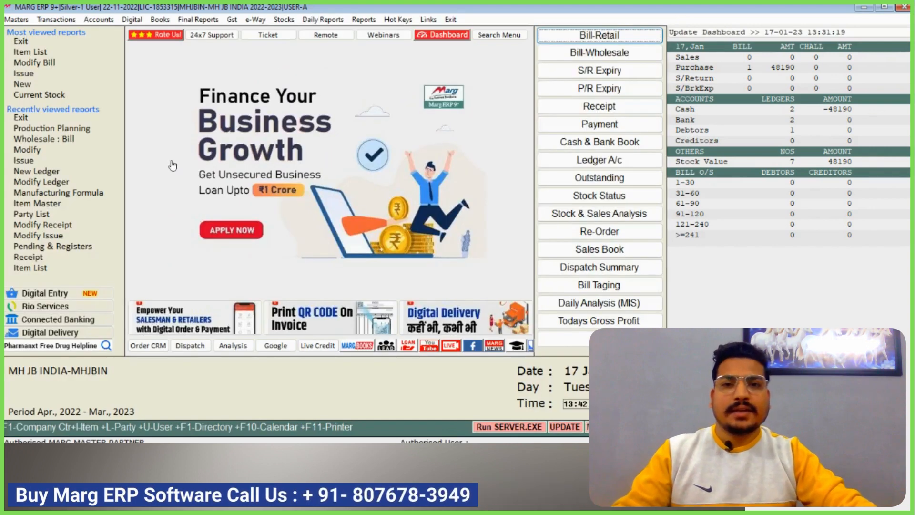
Open the Bill of Material pending register and display the pending material of SS TRADERS INDIA
left_click(57, 20)
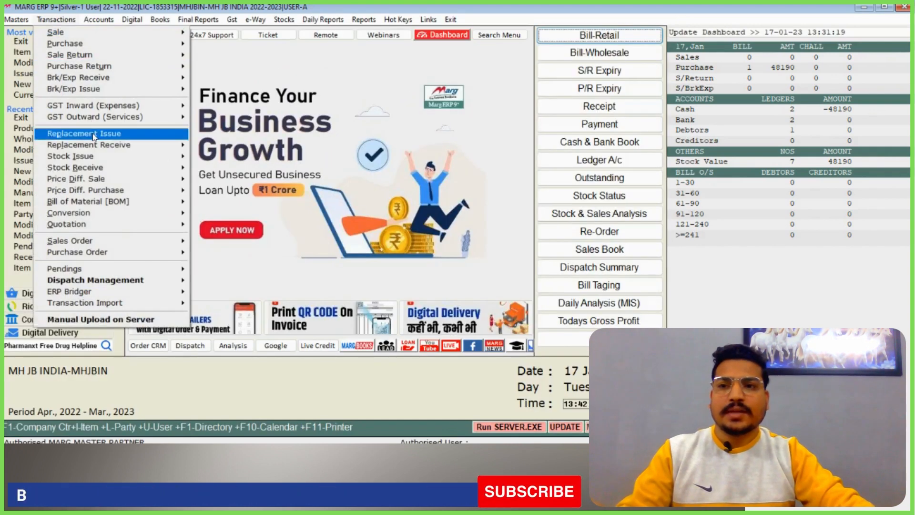
mouse_move(167, 201)
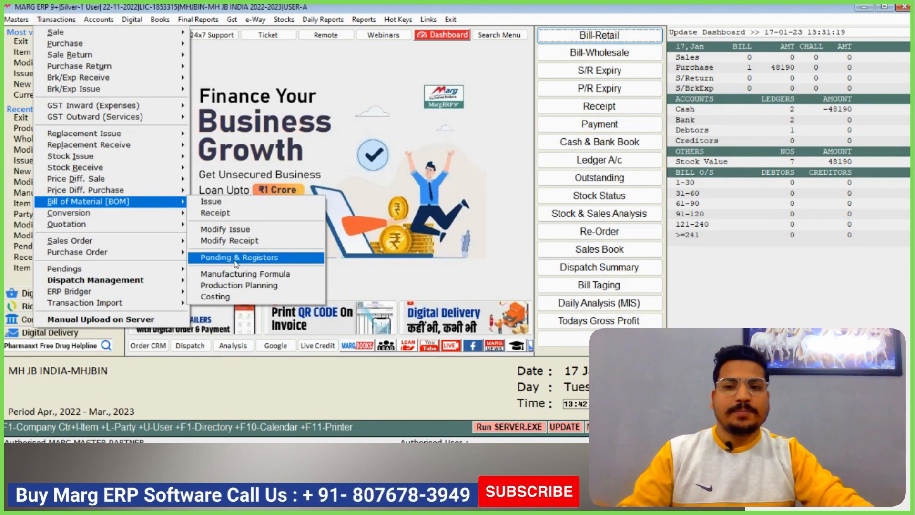
left_click(253, 262)
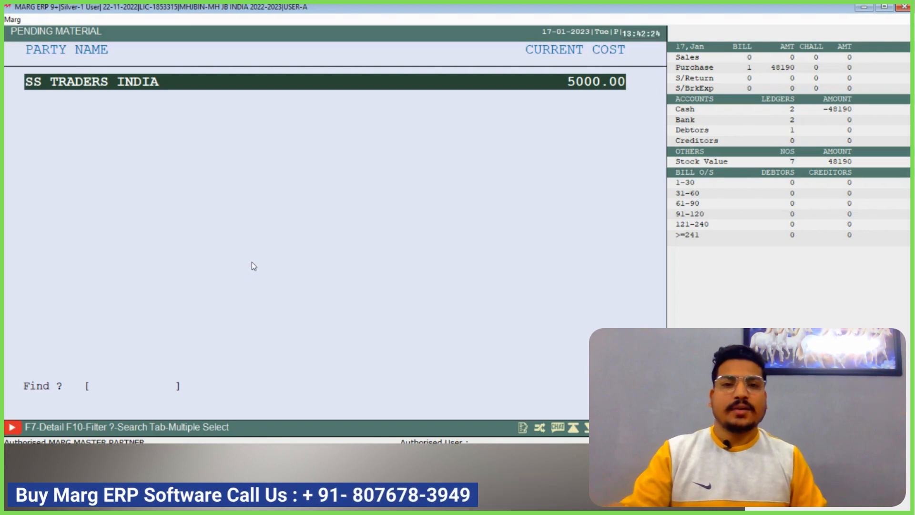
key("Return")
Review the pending quantities and costs of RAW 1 to RAW 4 and return to the home screen
key("Down")
key("Down")
key("Down")
key("Up")
key("Up")
key("Up")
key("Down")
key("Down")
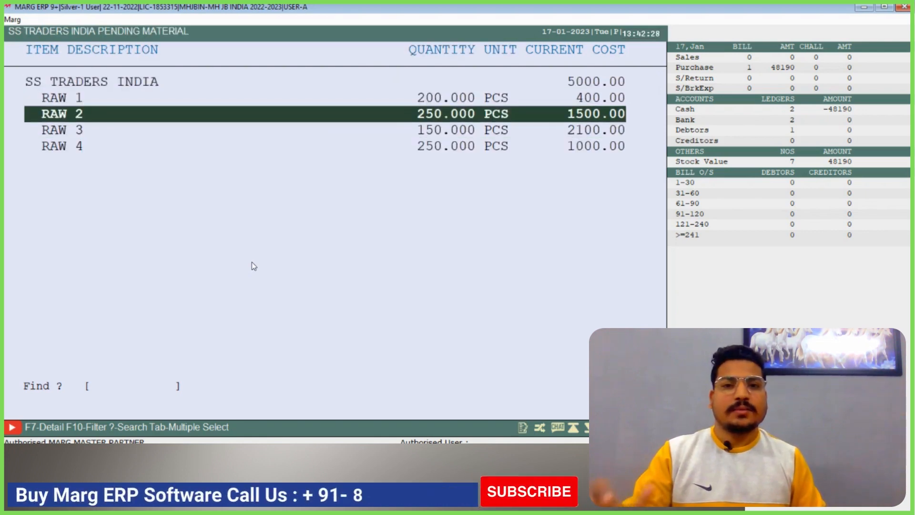
key("Down")
key("Up")
key("Up")
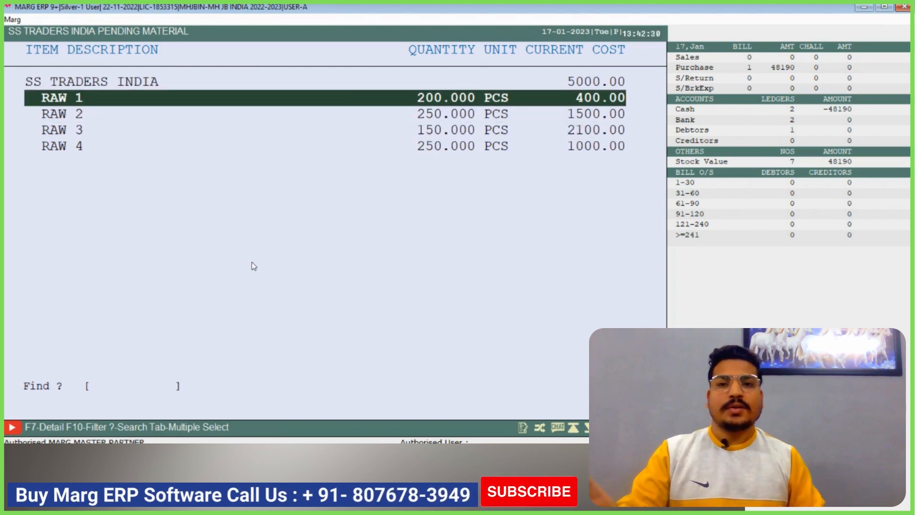
key("Down")
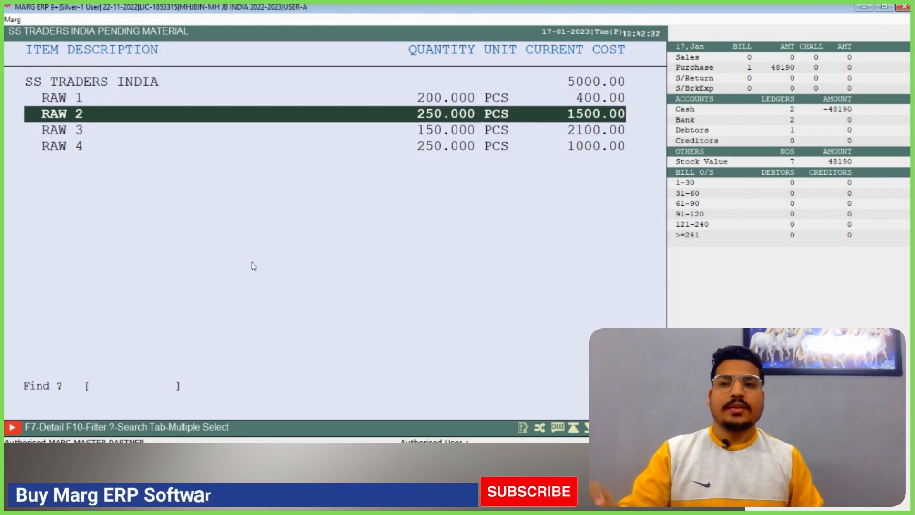
key("Down")
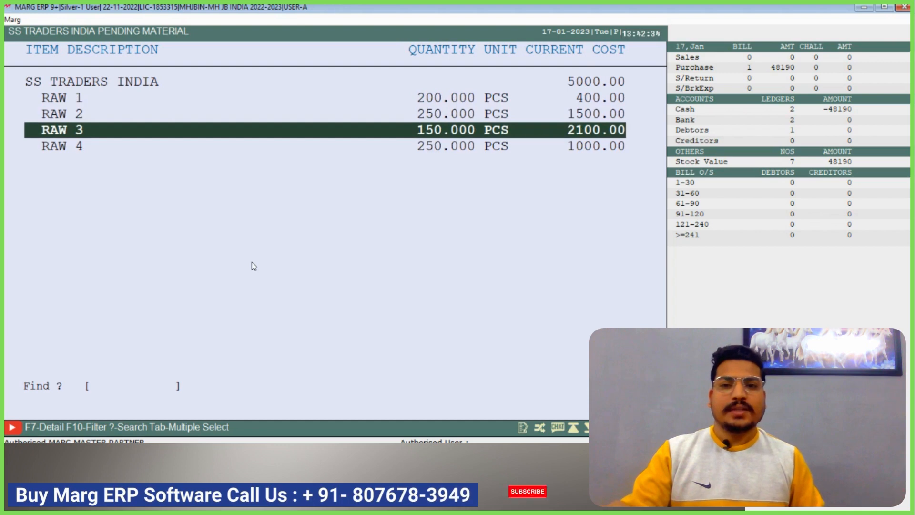
key("Down")
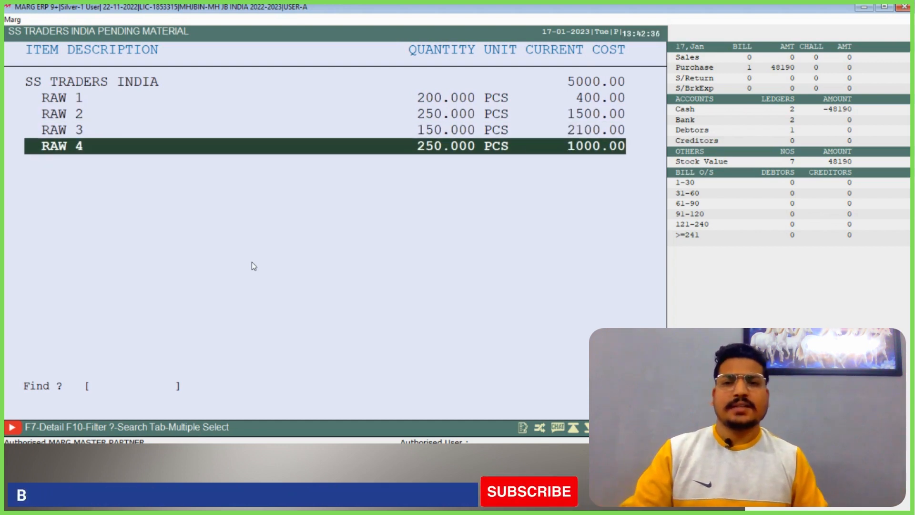
key("Up")
key("Up")
key("Up")
key("Up")
key("Escape")
key("Escape")
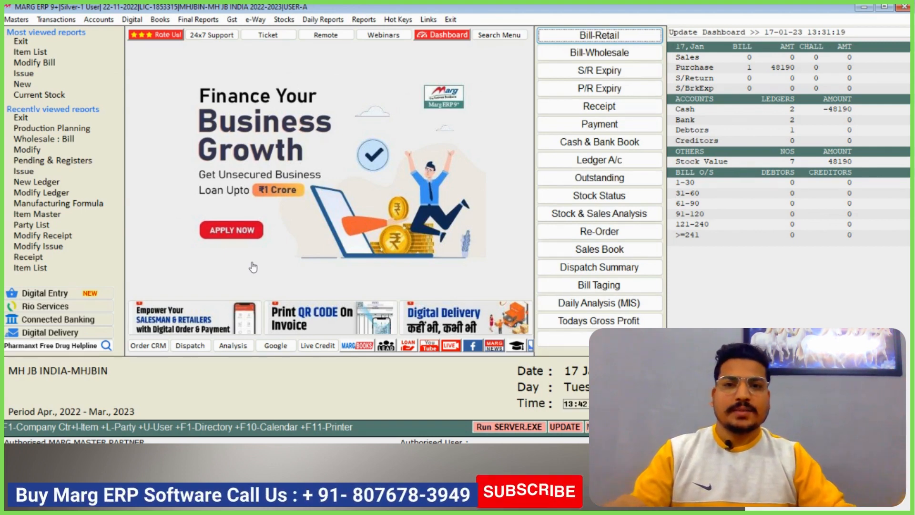
Start a Bill of Material receipt entry for SS TRADERS INDIA, keeping the default date and tax setting
left_click(54, 20)
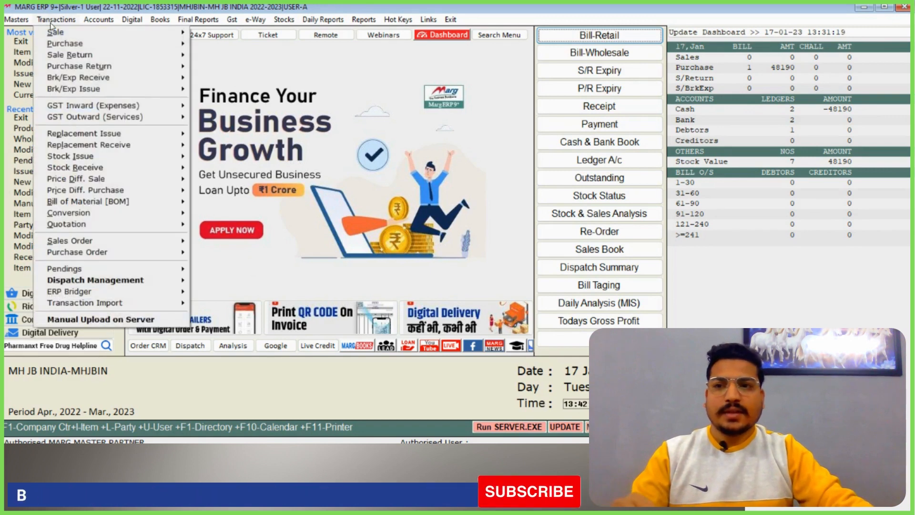
mouse_move(160, 207)
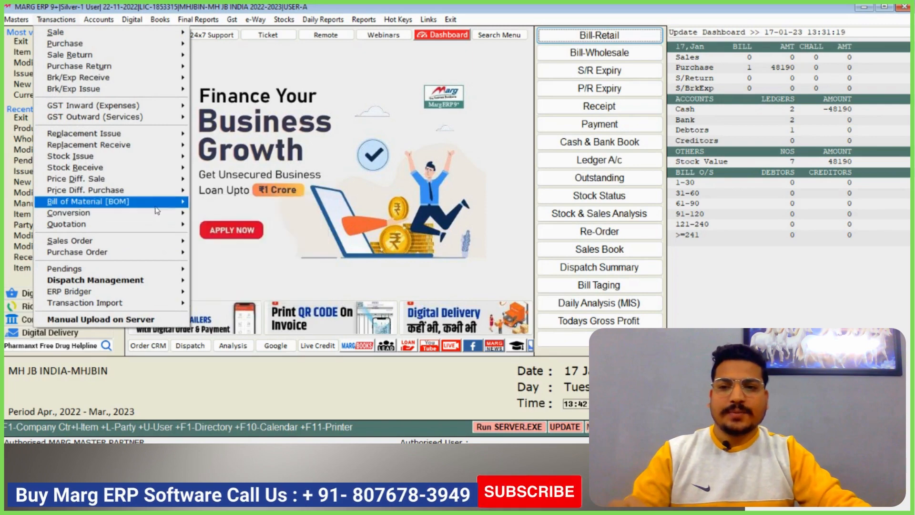
left_click(233, 218)
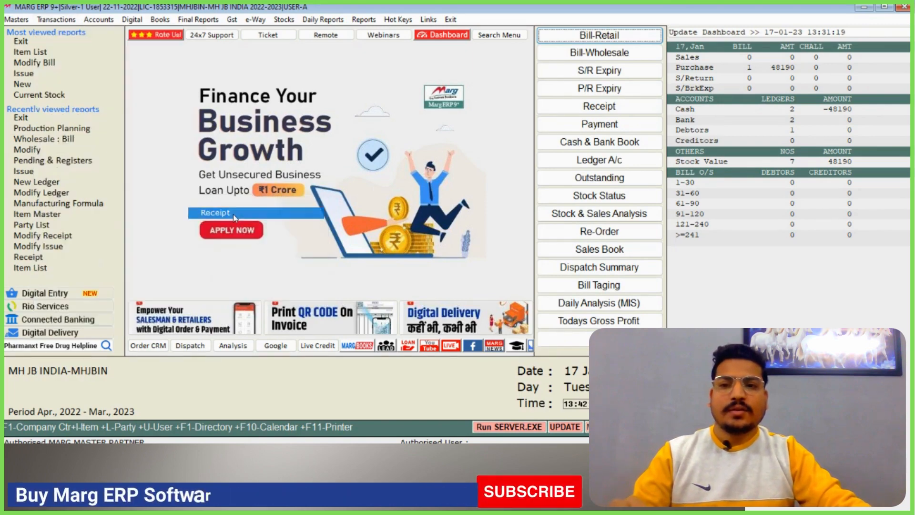
key("Down")
key("Down")
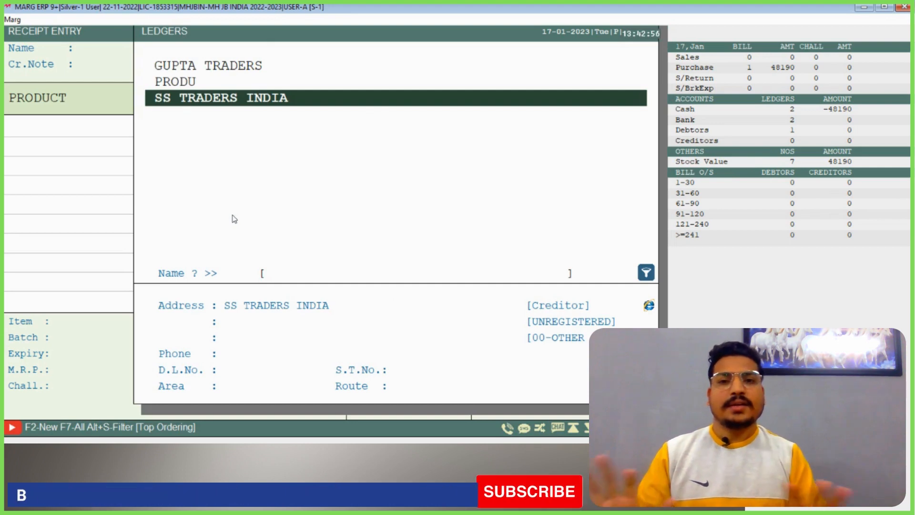
key("Return")
key("Return")
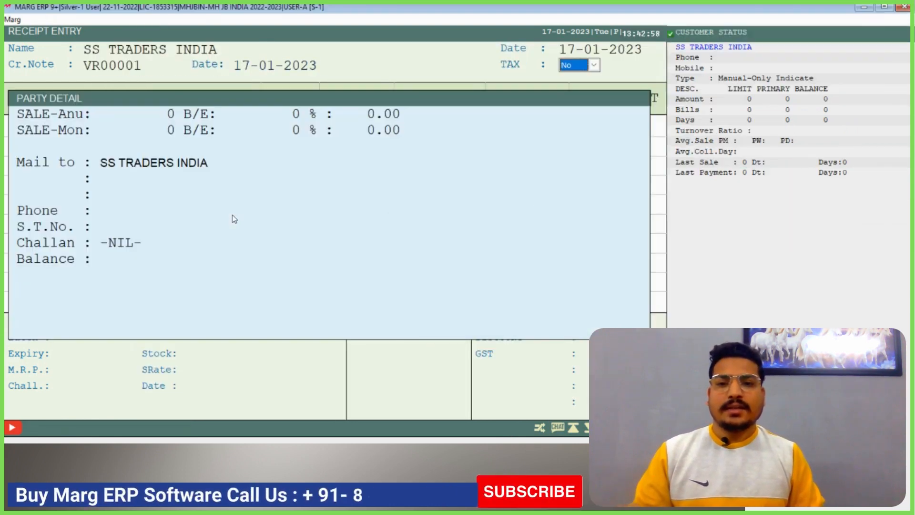
key("Return")
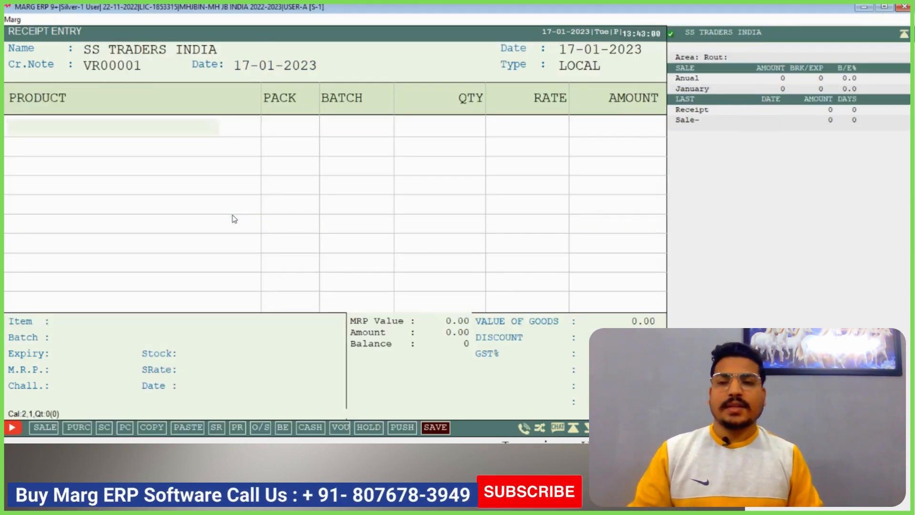
Add COLD DRINK 2LTR to the receipt entry with batch YTH644 and expiry February 2024
key("Return")
key("Down")
key("Down")
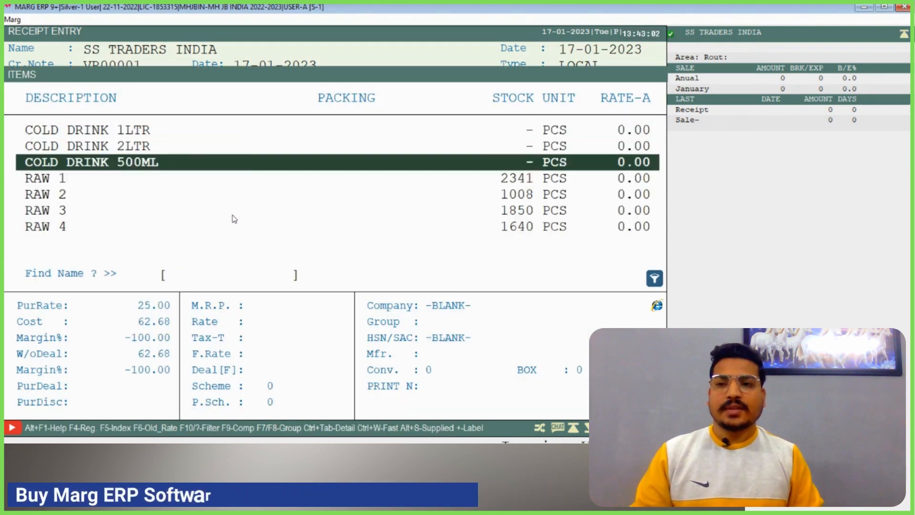
key("Up")
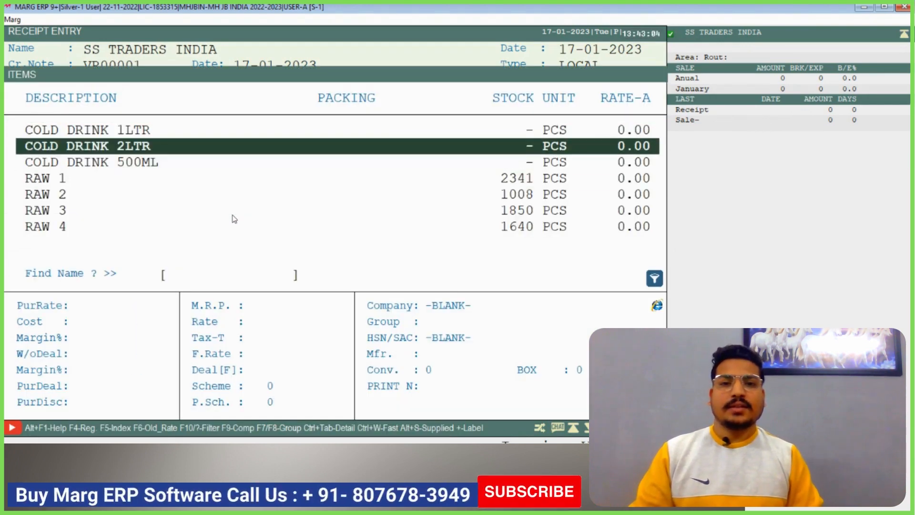
key("Return")
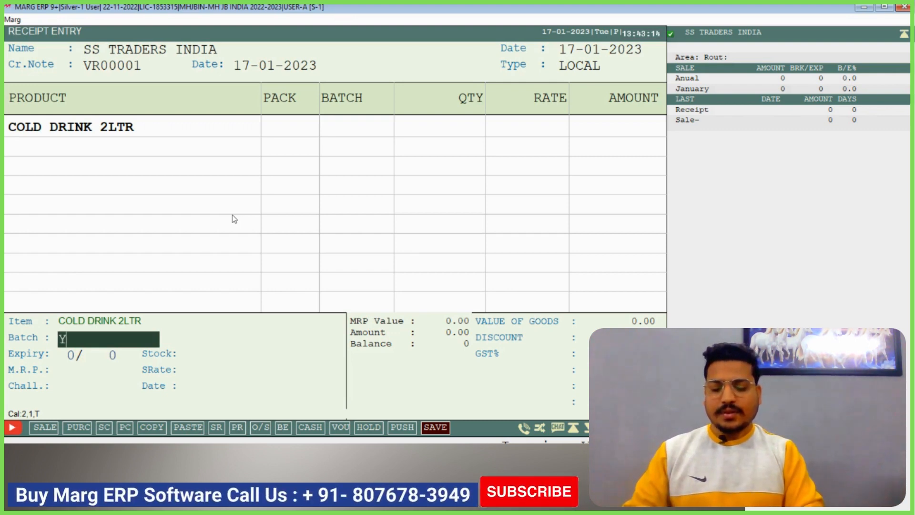
type("TH644")
key("Return")
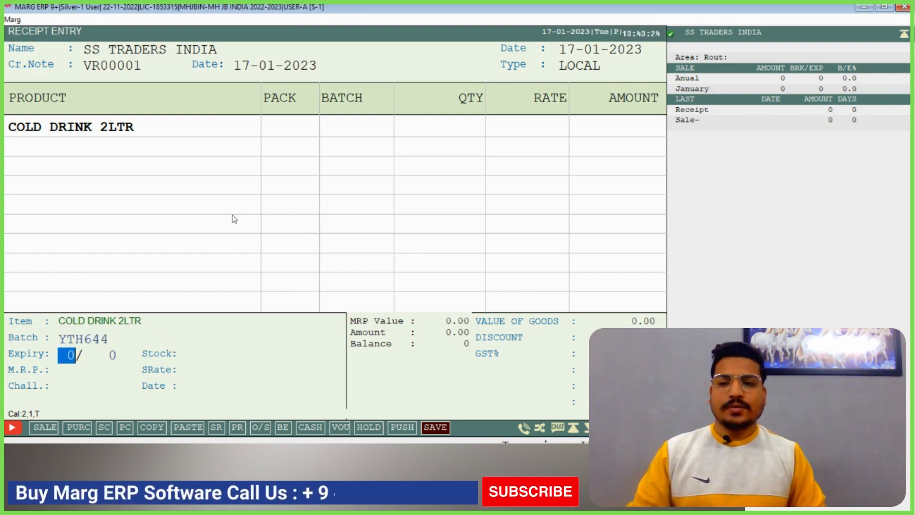
type("22")
key("Return")
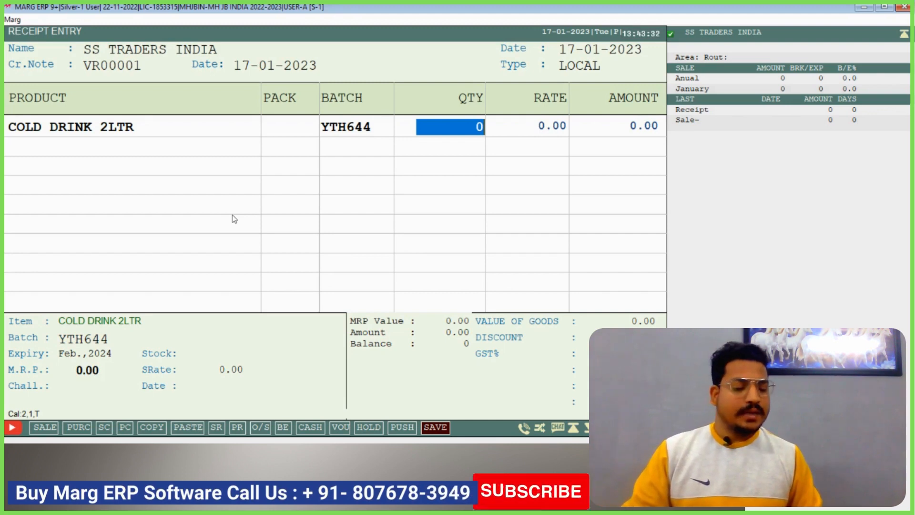
Set the quantity of COLD DRINK 2LTR to 50 and its rate to 60
type("50")
key("Return")
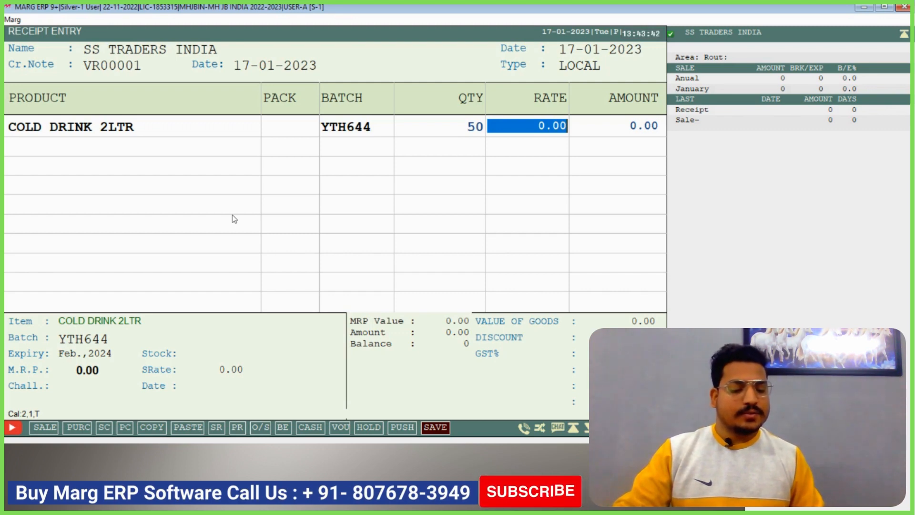
type("60")
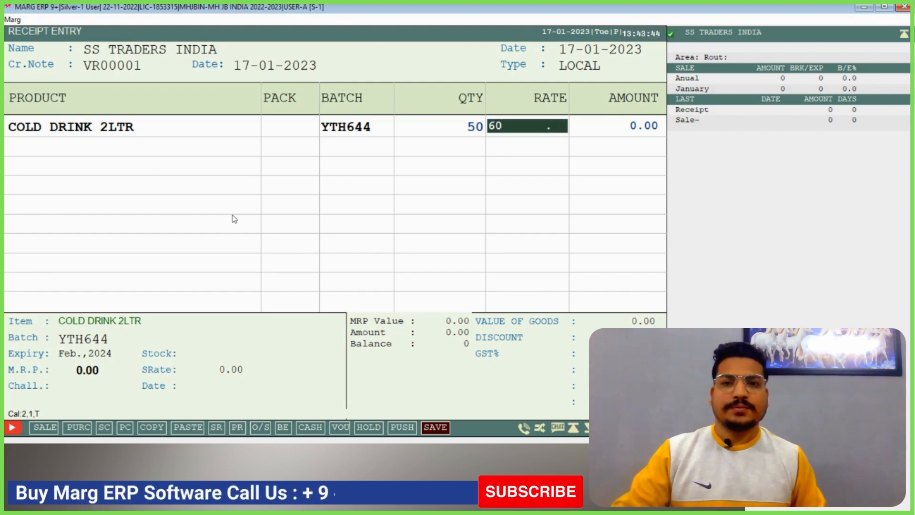
key("Return")
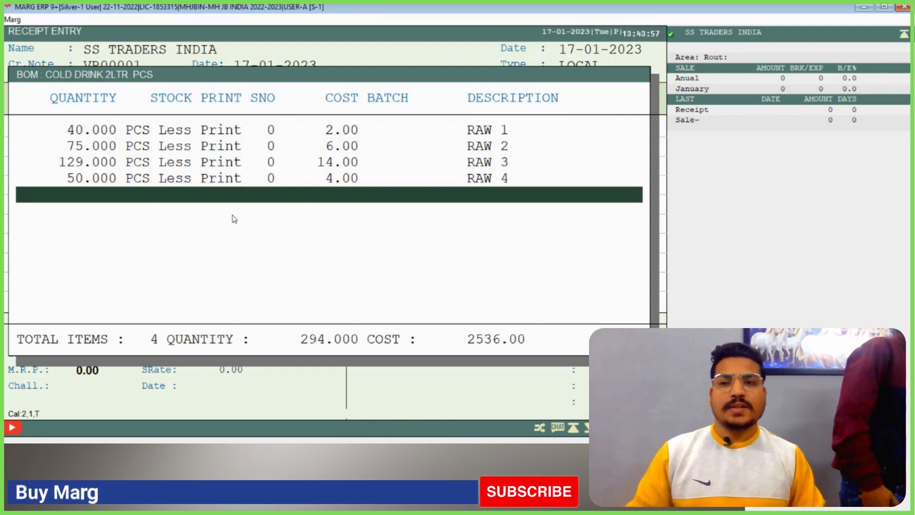
Check the raw material consumption in the BOM list for COLD DRINK 2LTR and accept it unchanged
key("Up")
key("Up")
key("Up")
key("Up")
key("Down")
key("Escape")
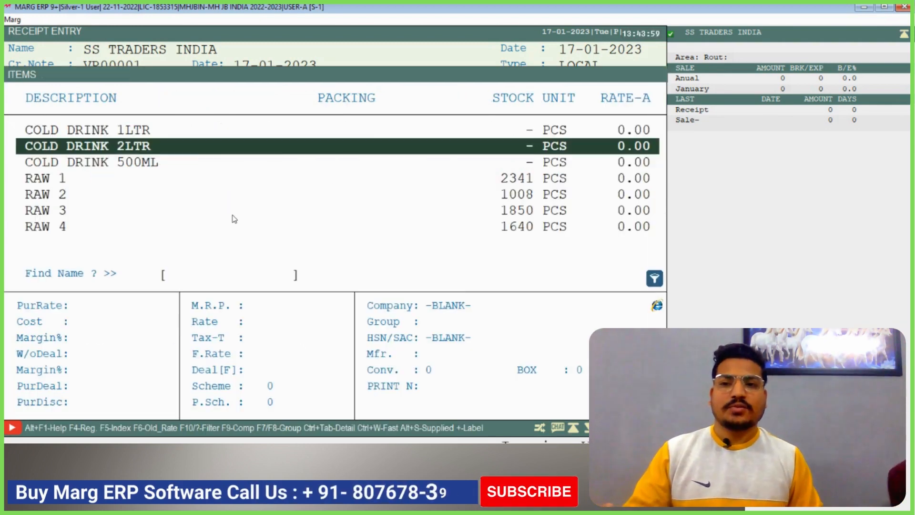
key("Return")
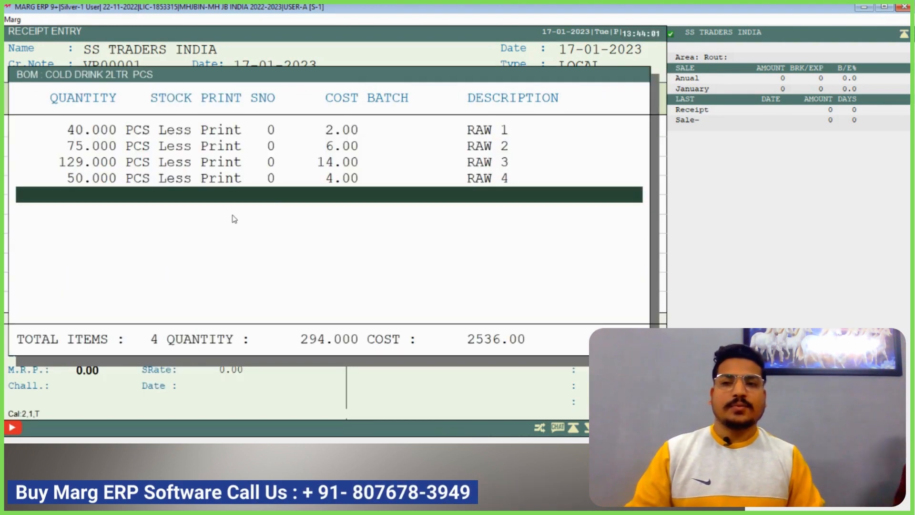
key("Return")
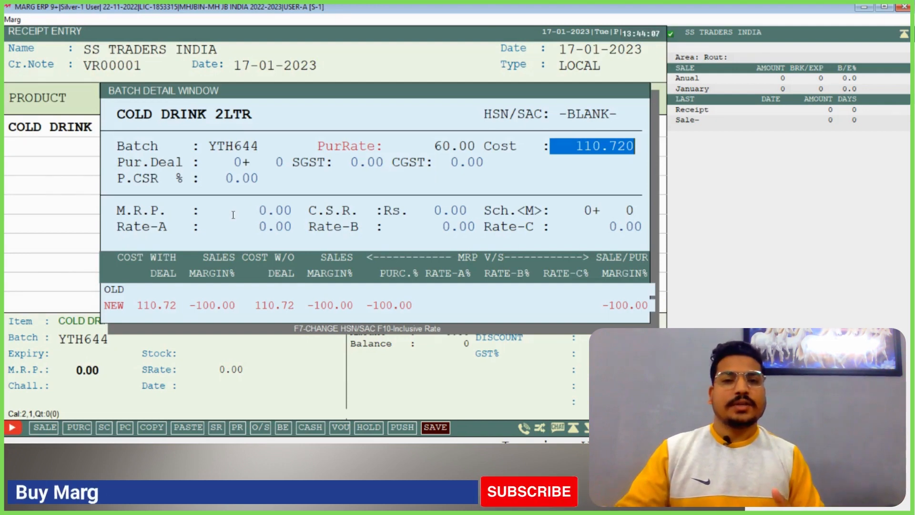
Set M.R.P. and Rate-A to 120 in the batch details of COLD DRINK 2LTR, accepting the remaining defaults
key("Return")
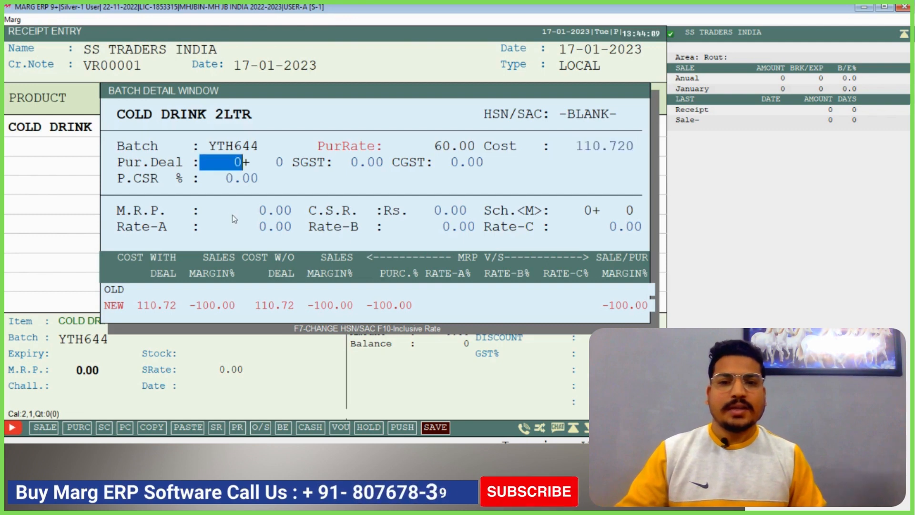
key("Return")
key("Return")
key("Return")
key("Return")
key("Return")
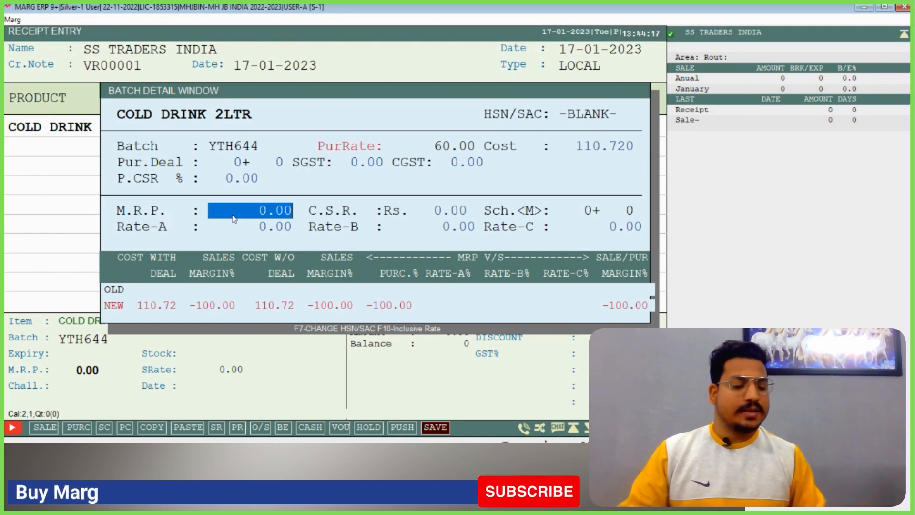
type("120")
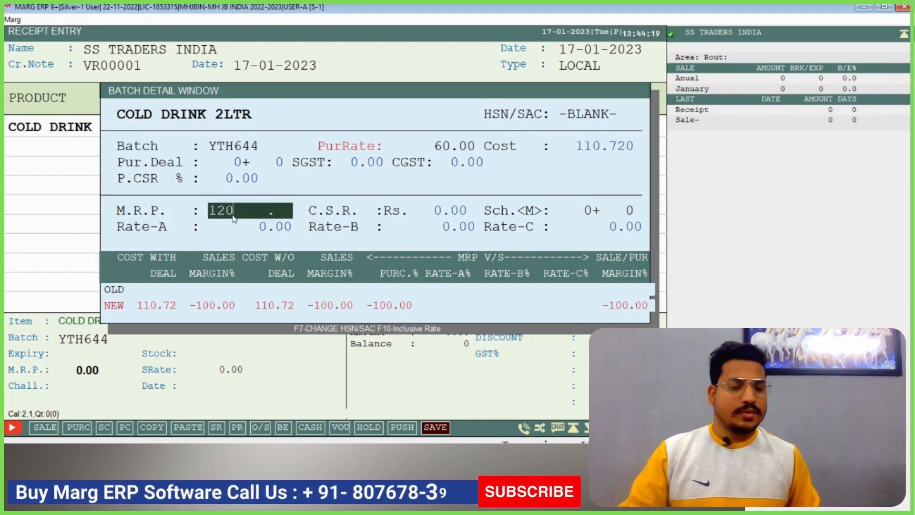
key("Return")
key("Return")
type("120")
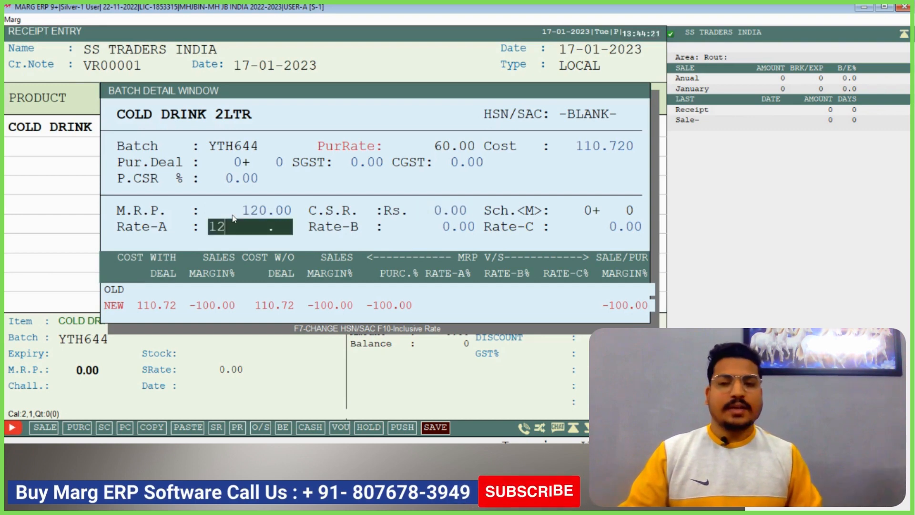
key("Return")
key("Return")
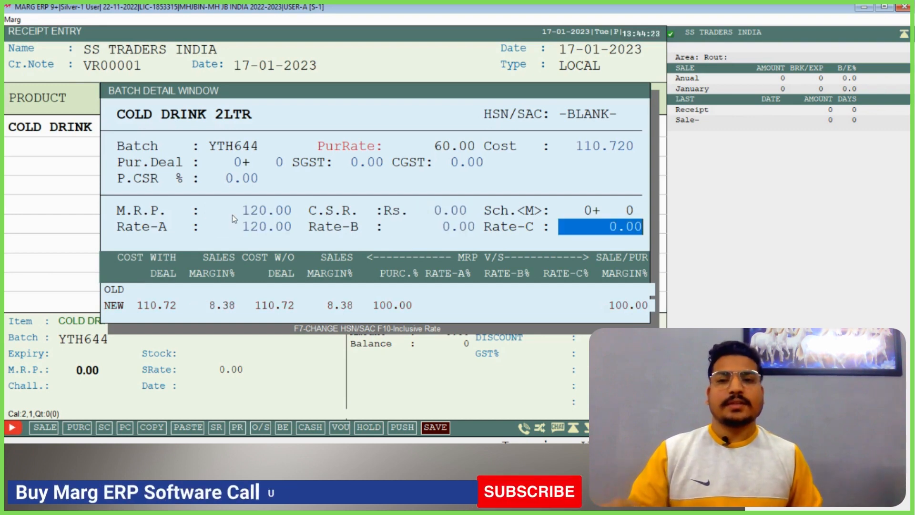
key("Return")
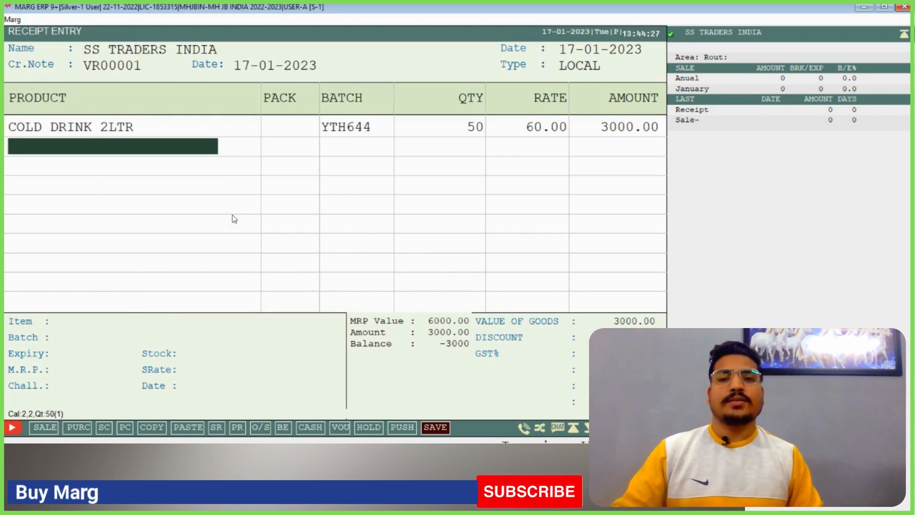
Save the receipt entry with the default cash paid, without printing it, and highlight SS TRADERS INDIA in the ledger list
key("Escape")
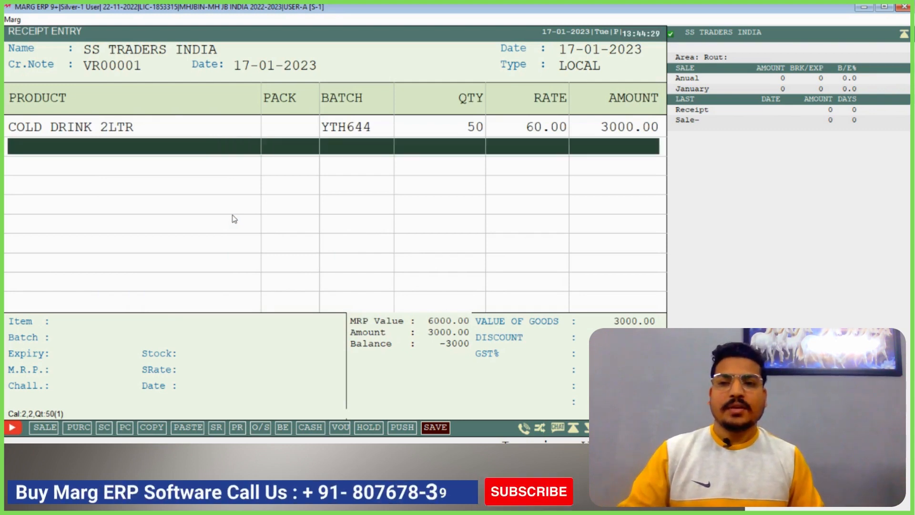
key("Escape")
key("Return")
key("Return")
key("Return")
key("Return")
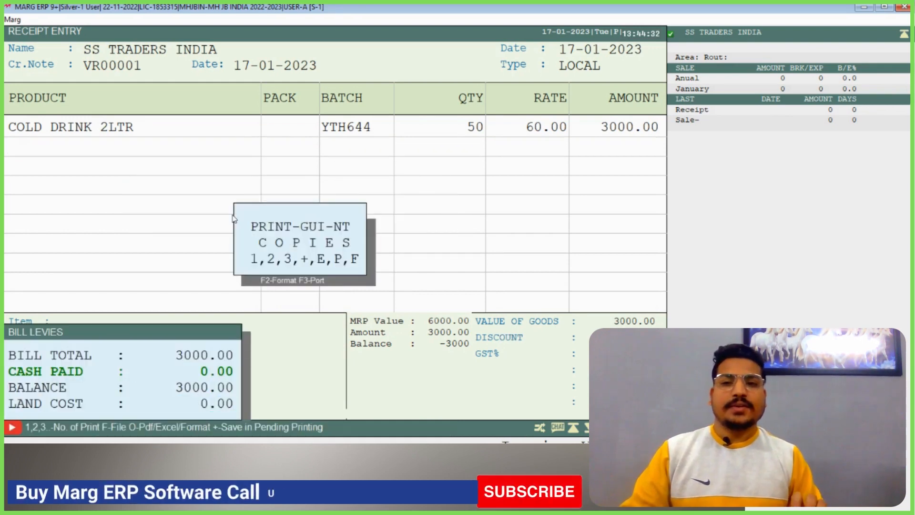
key("Escape")
key("Up")
key("Down")
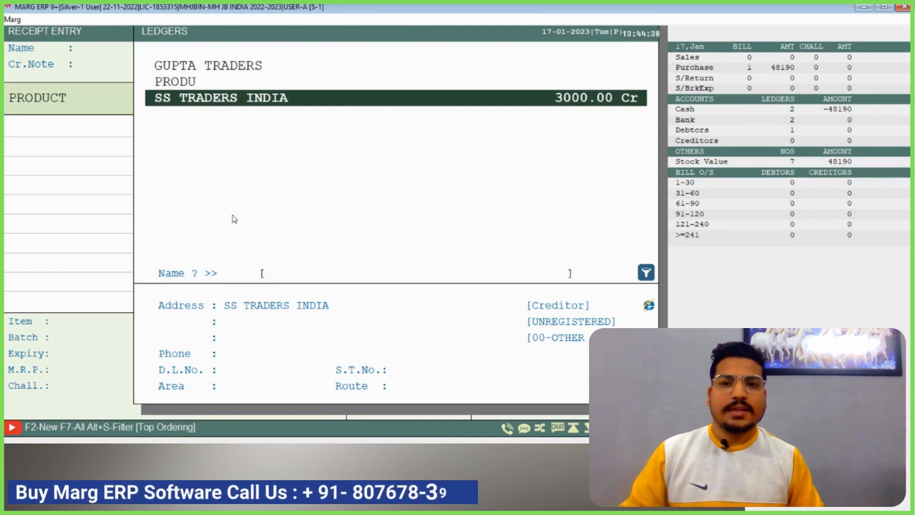
Leave the receipt entry and open the BOM pending material report for SS TRADERS INDIA
key("Escape")
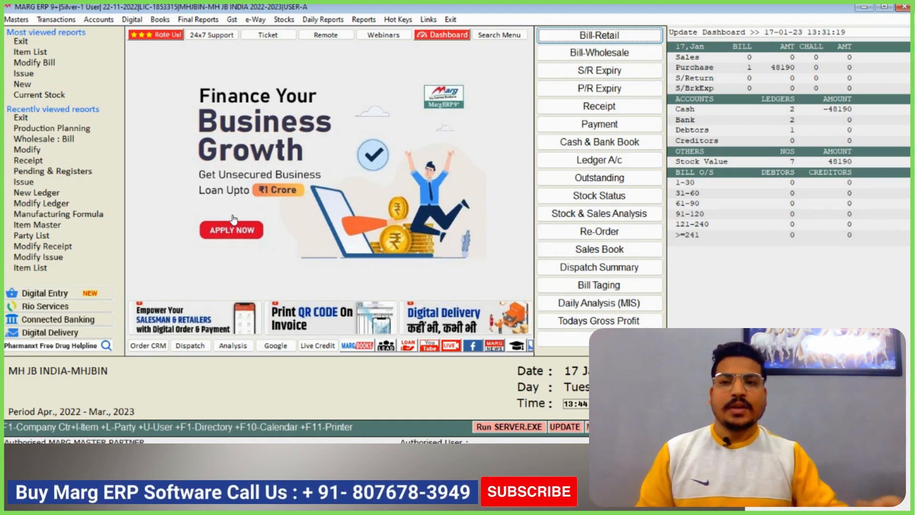
left_click(57, 19)
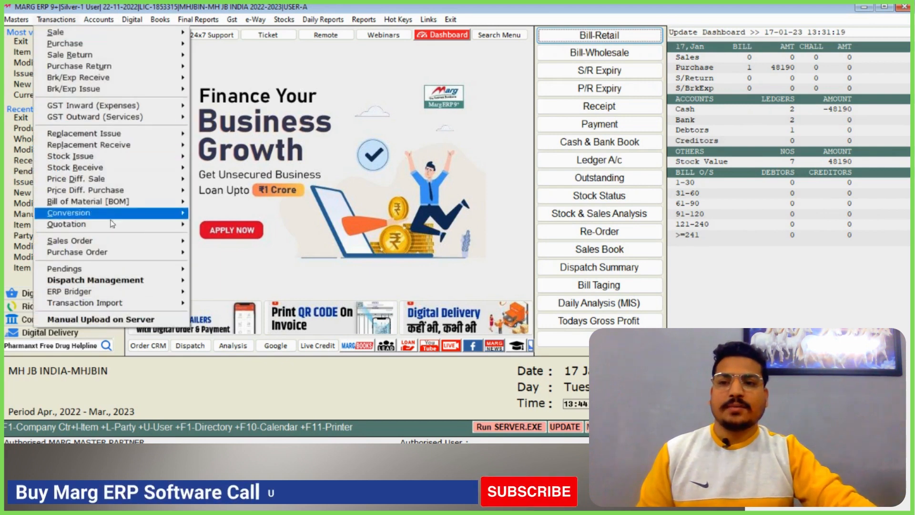
mouse_move(145, 207)
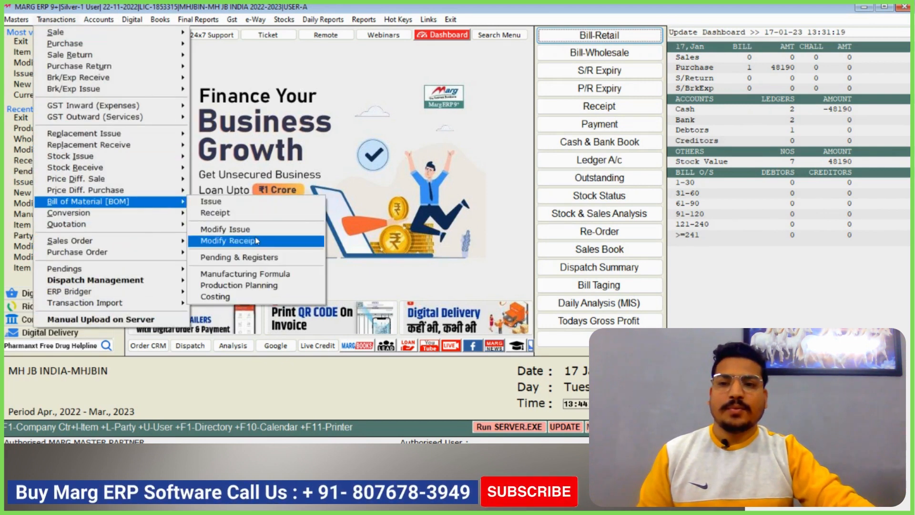
left_click(270, 258)
key("Return")
Examine the pending quantities and current costs of RAW 1 to RAW 4 held by SS TRADERS INDIA, then close the report
key("Down")
key("Down")
key("Down")
key("Down")
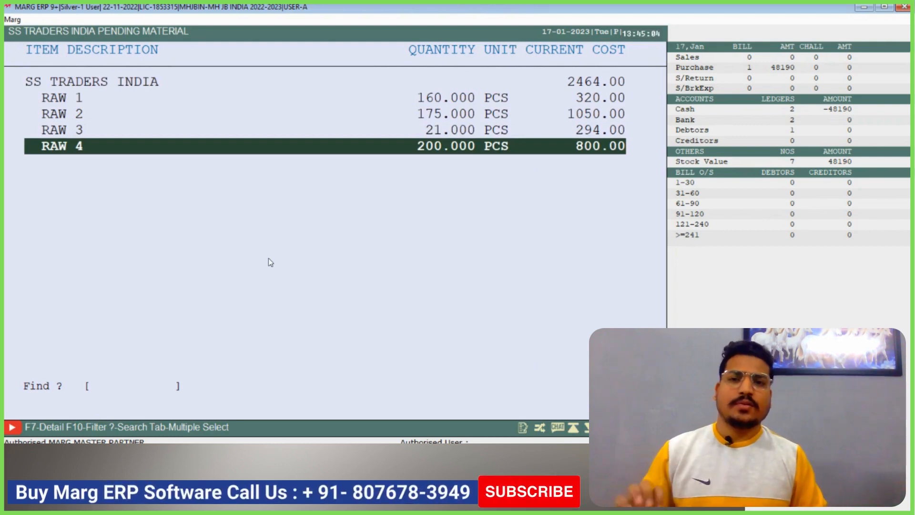
key("Up")
key("Up")
key("Up")
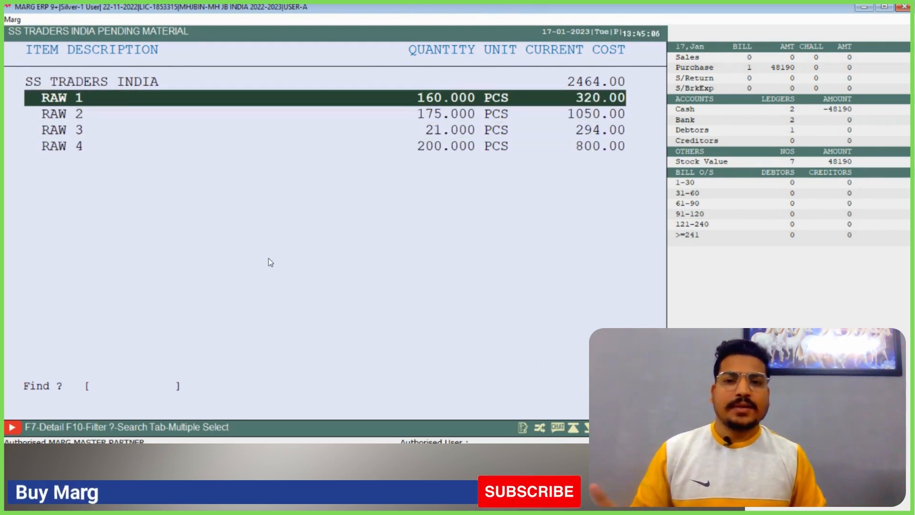
key("Down")
key("Down")
key("Down")
key("Up")
key("Up")
key("Up")
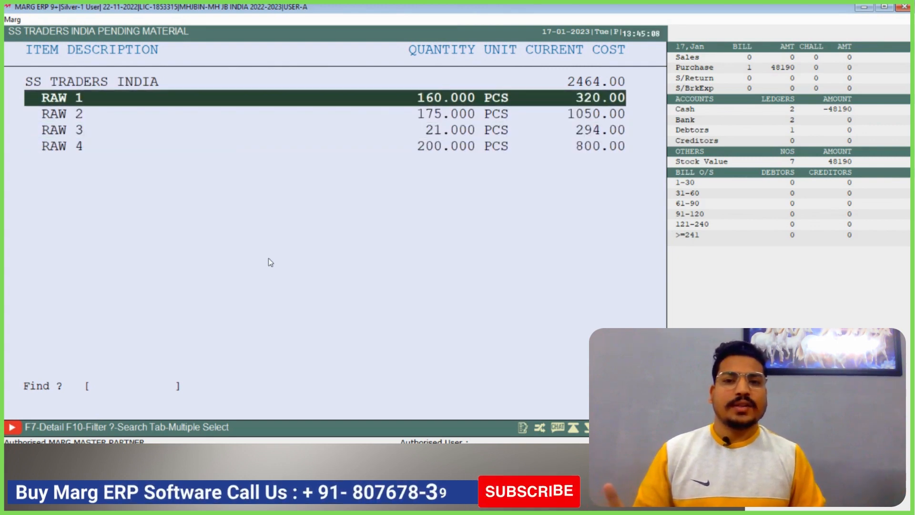
key("Down")
key("Down")
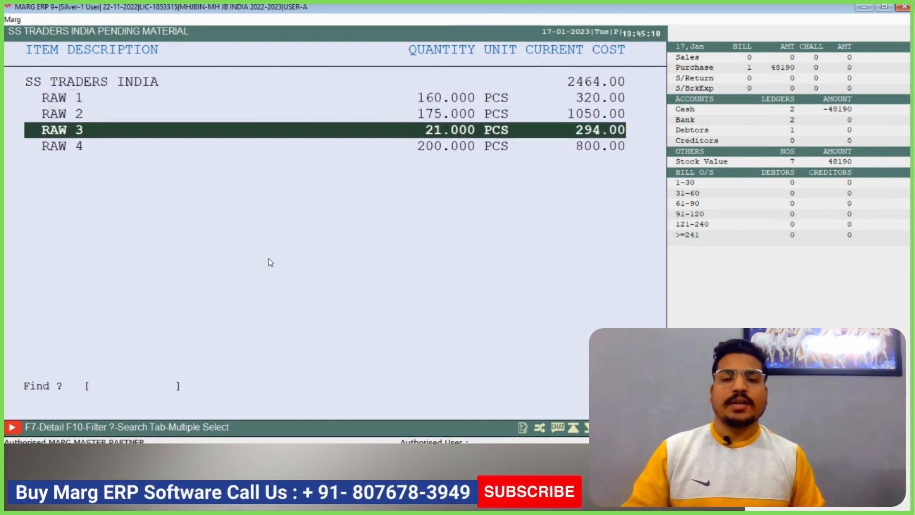
key("Escape")
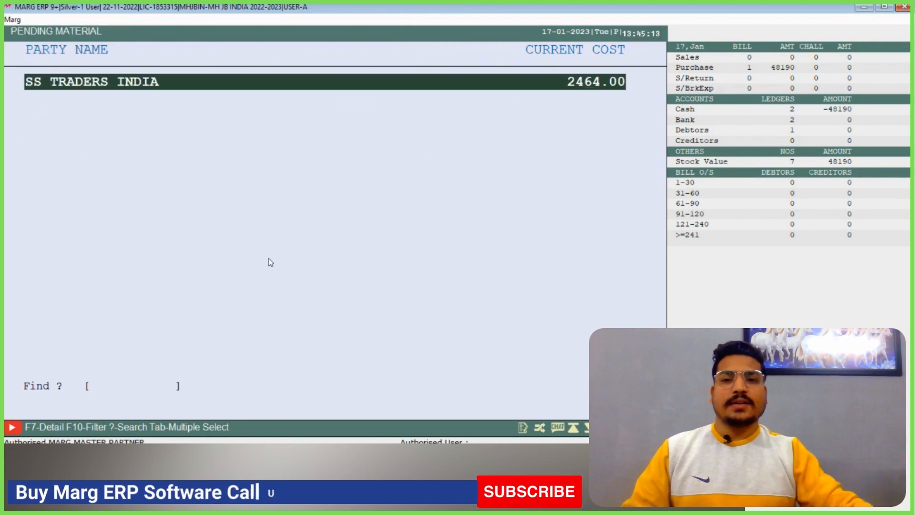
key("Escape")
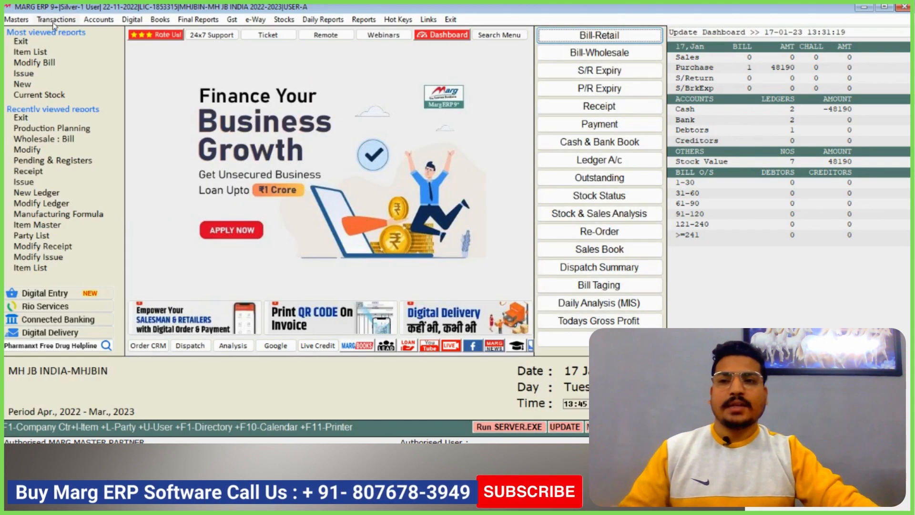
Start a new BOM receipt entry for SS TRADERS INDIA, accepting the default date and tax settings
left_click(54, 25)
mouse_move(108, 207)
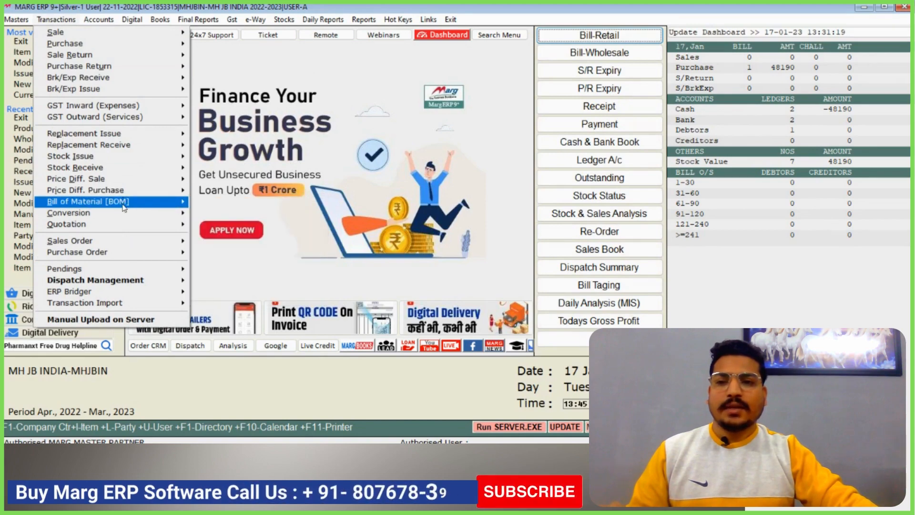
left_click(221, 213)
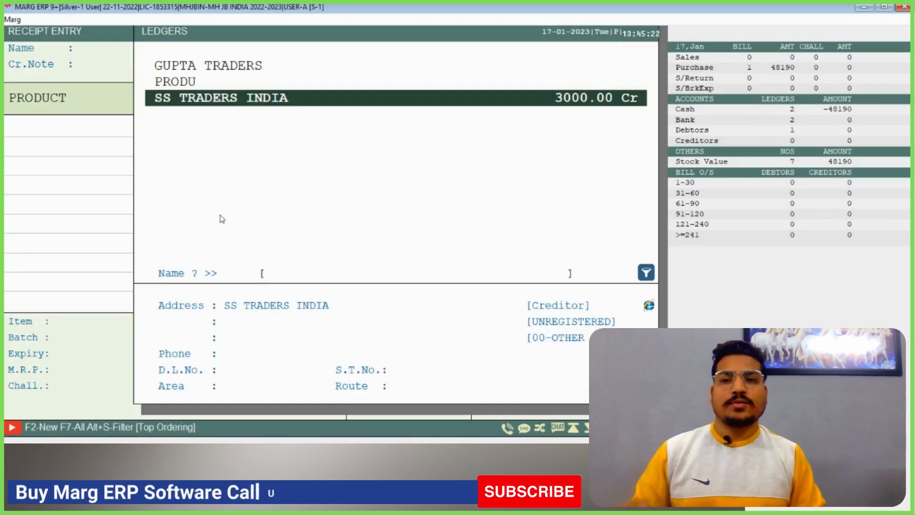
key("Return")
key("Return")
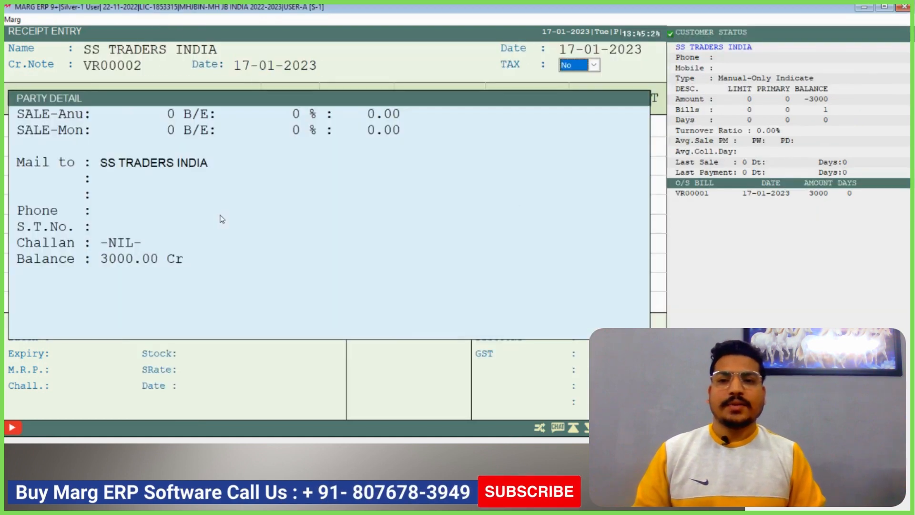
key("y")
key("Return")
Add COLD DRINK 2LTR to the receipt with batch NFH7645 and expiry February 2026
key("Return")
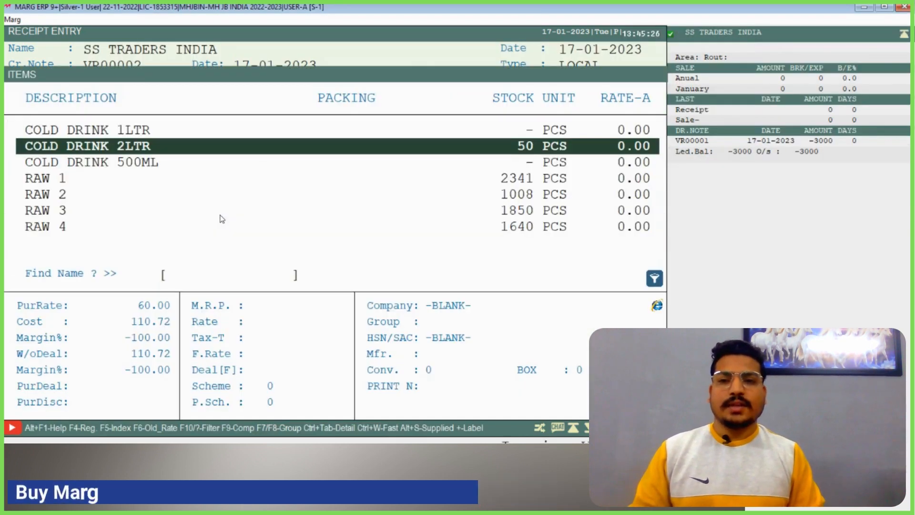
key("Return")
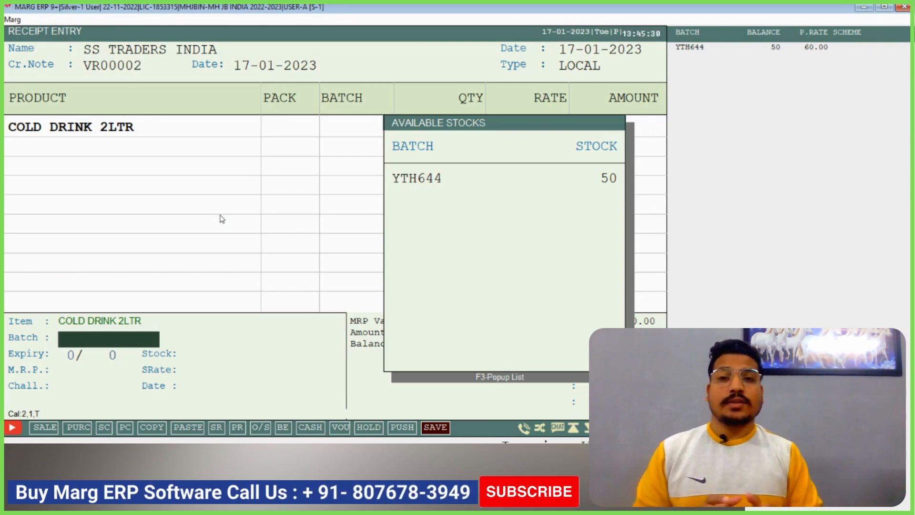
type("NFH7645")
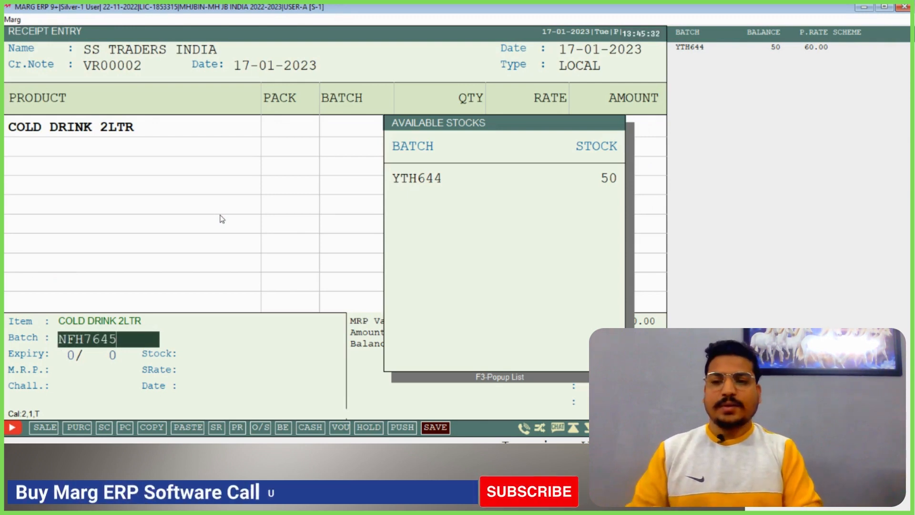
key("Return")
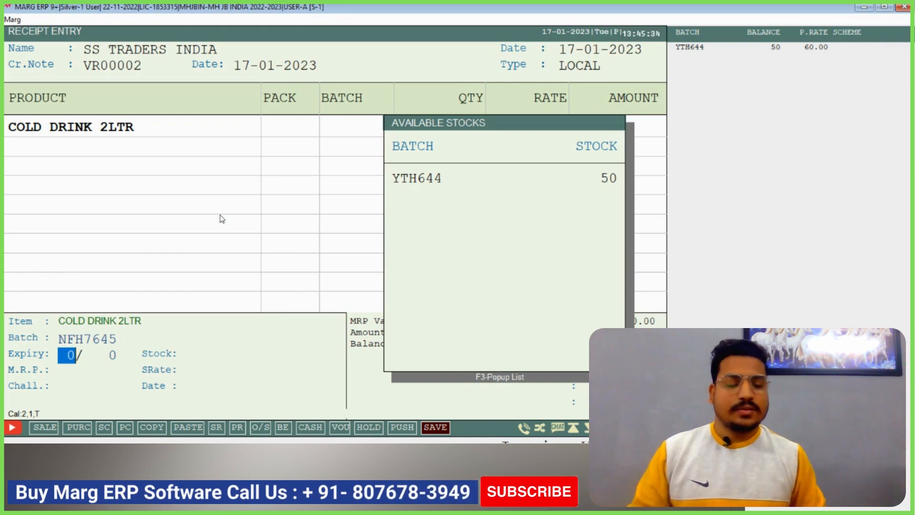
type("2")
key("Return")
type("26")
key("Return")
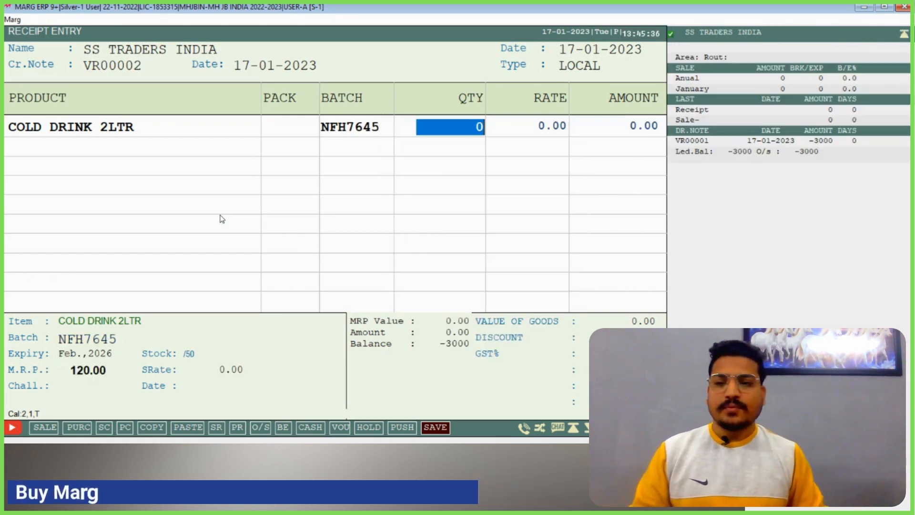
Set the received quantity of COLD DRINK 2LTR to 10 and its rate to 60
type("1")
key("Return")
type("6")
key("Return")
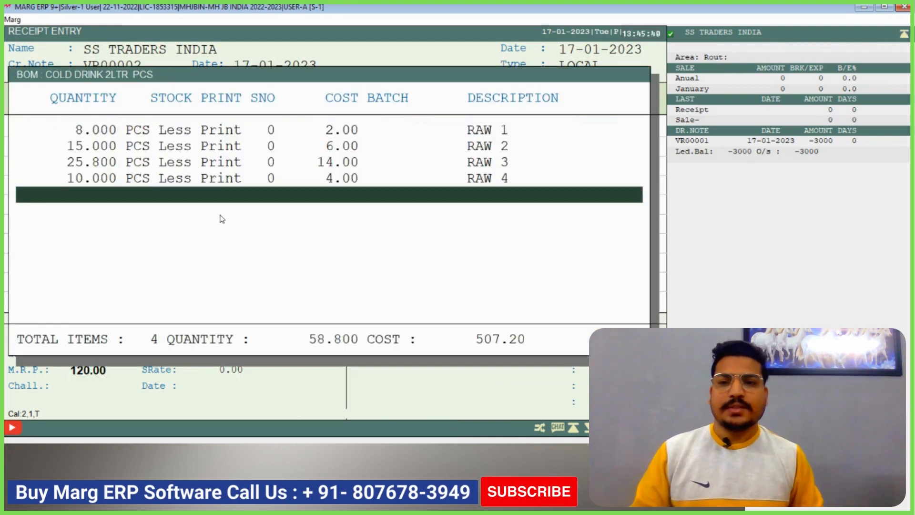
Review the raw material quantities in the BOM list for batch NFH7645 of COLD DRINK 2LTR and accept them unchanged
key("Up")
key("Up")
key("Up")
key("Up")
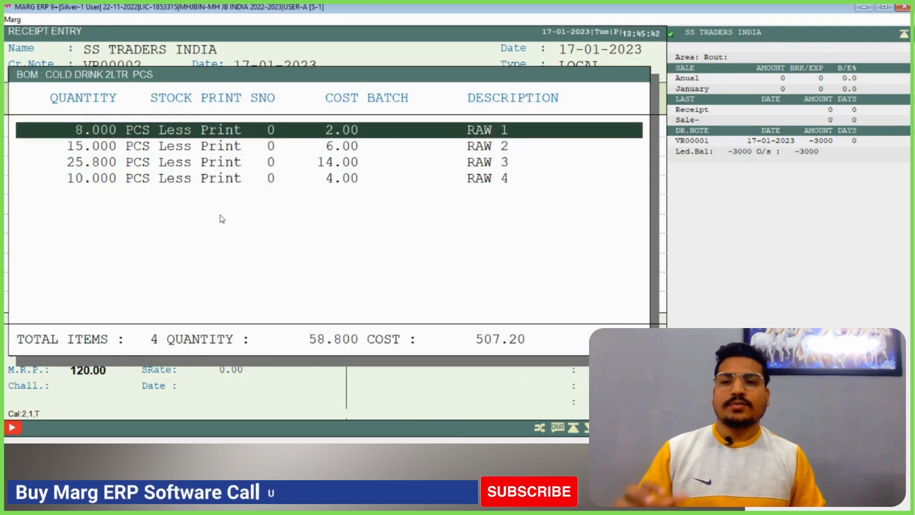
key("Down")
key("Down")
key("Down")
key("Down")
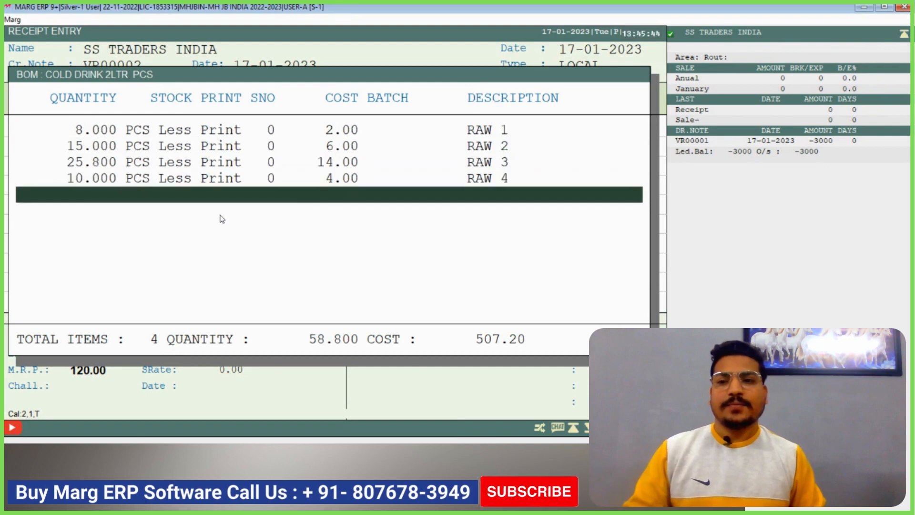
key("Escape")
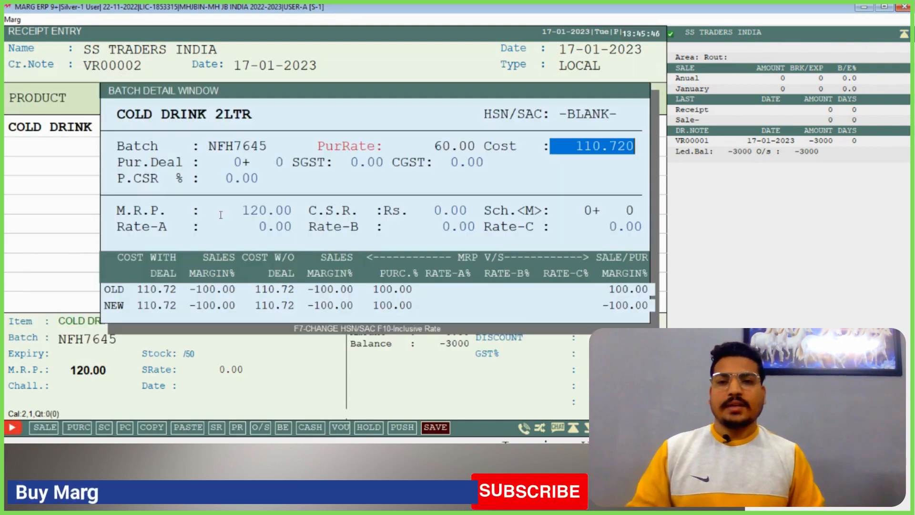
Enter 120 as the M.R.P. in the batch details of NFH7645, accepting the remaining defaults
key("Return")
key("Return")
key("Return")
key("Return")
key("Return")
key("Return")
key("Return")
key("Return")
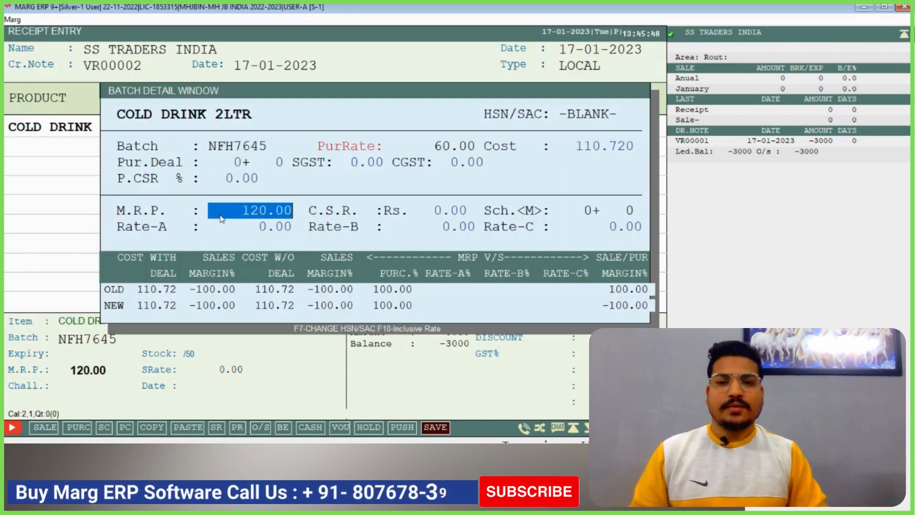
type("120")
key("Return")
key("Return")
key("Return")
key("Escape")
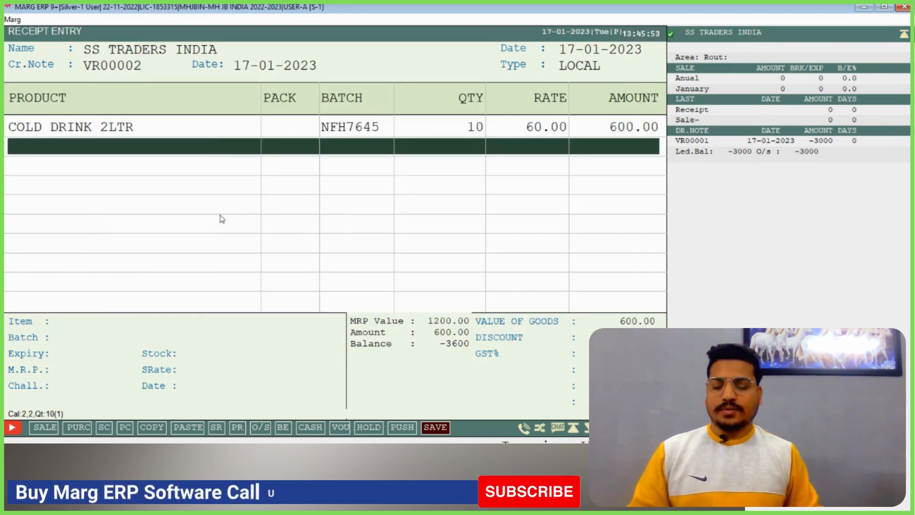
Save the receipt entry with the default cash paid, without printing it, and leave receipt entry
key("Tab")
key("Return")
key("Return")
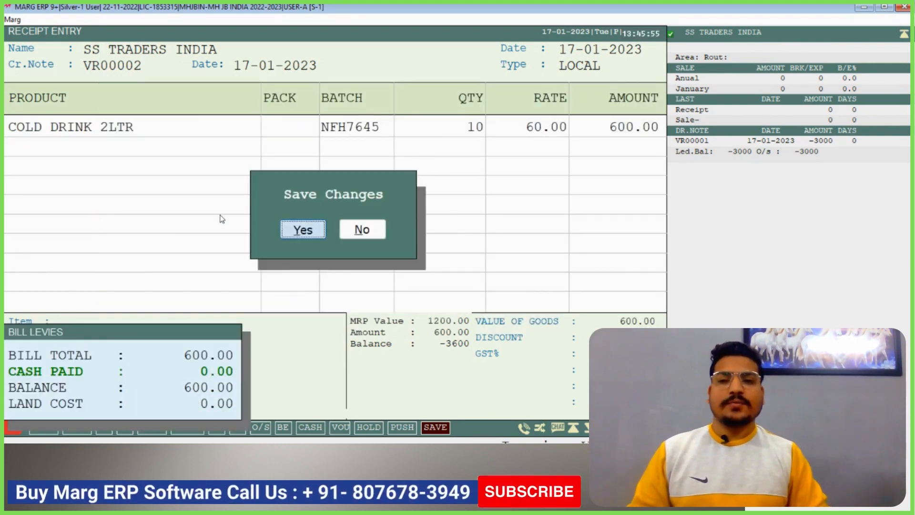
key("Return")
key("Escape")
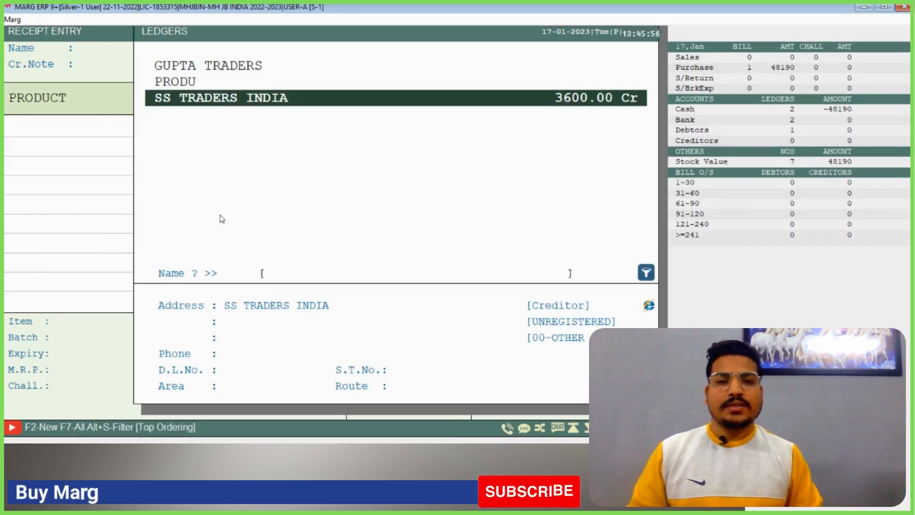
key("Escape")
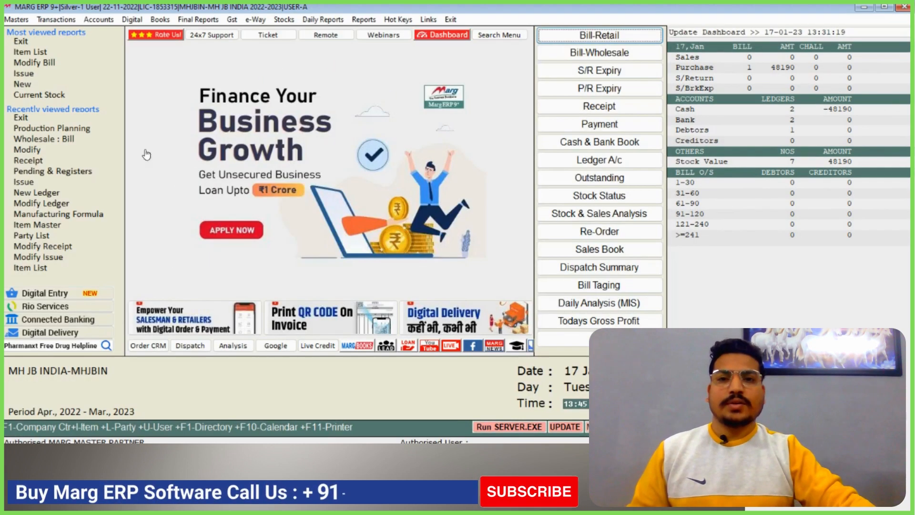
Reopen the pending material of SS TRADERS INDIA in the BOM Pending & Registers report
left_click(57, 19)
mouse_move(137, 204)
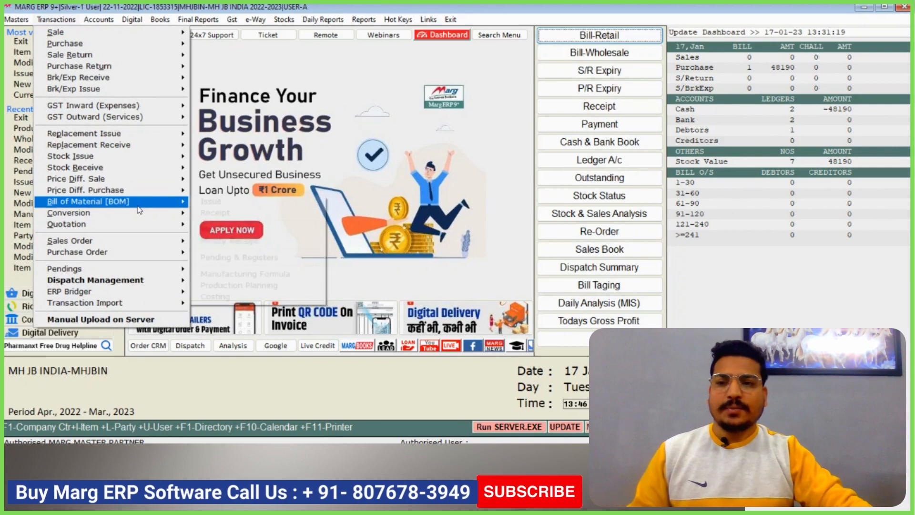
left_click(267, 257)
key("Return")
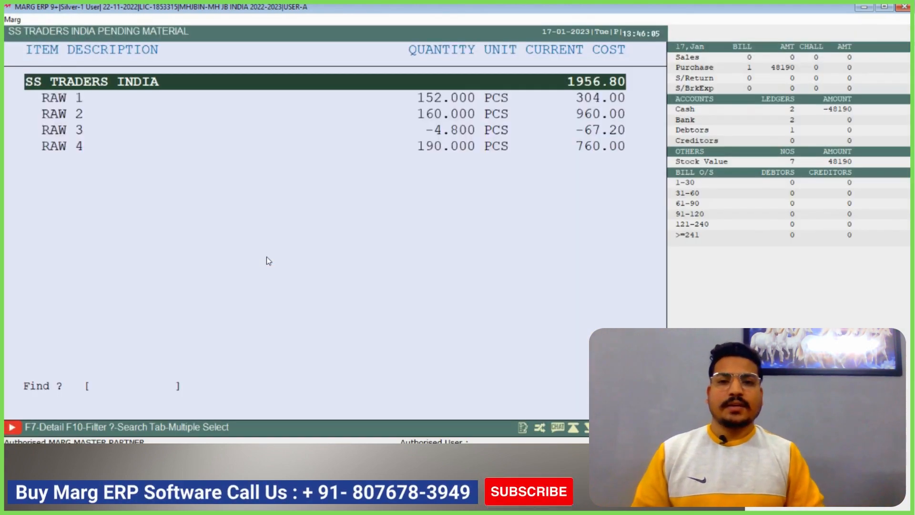
Examine the updated pending quantity of RAW 3 against the other raw materials with SS TRADERS INDIA, then close the report
key("Down")
key("Down")
key("Down")
key("Up")
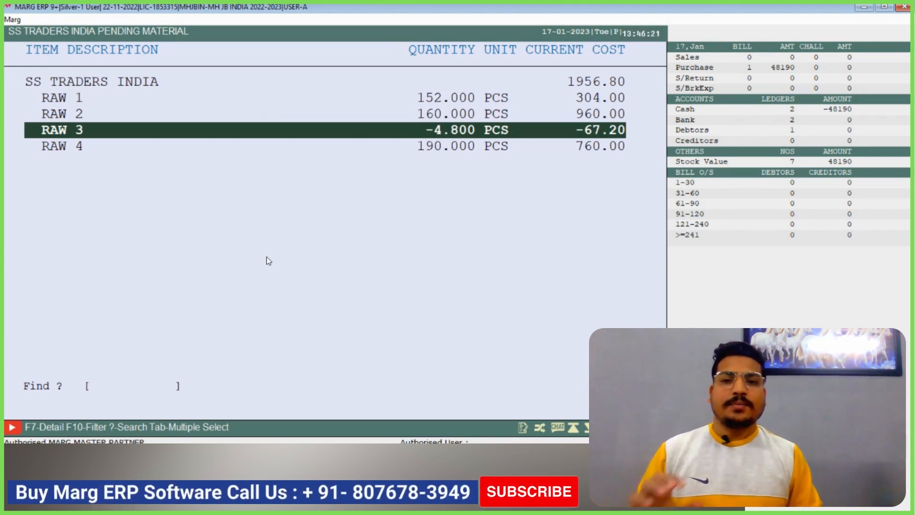
key("Down")
key("Up")
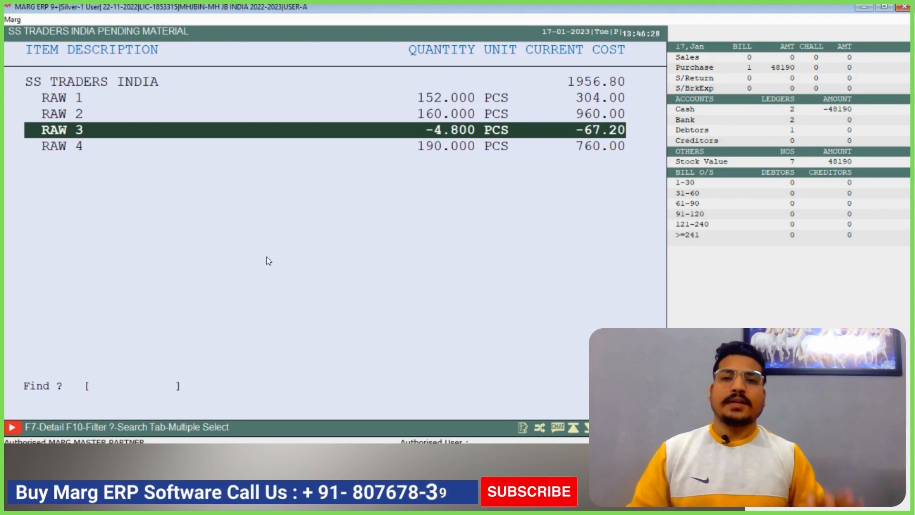
key("Down")
key("Up")
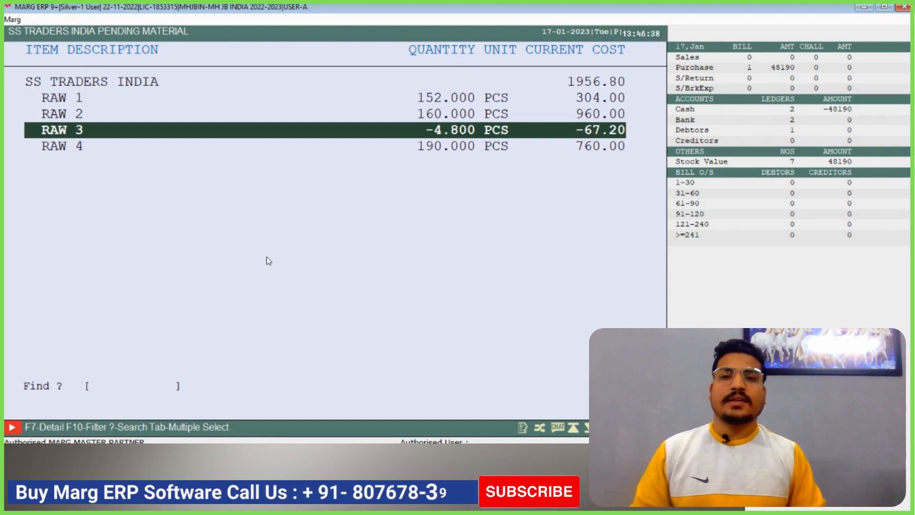
key("Down")
key("Up")
key("Up")
key("Up")
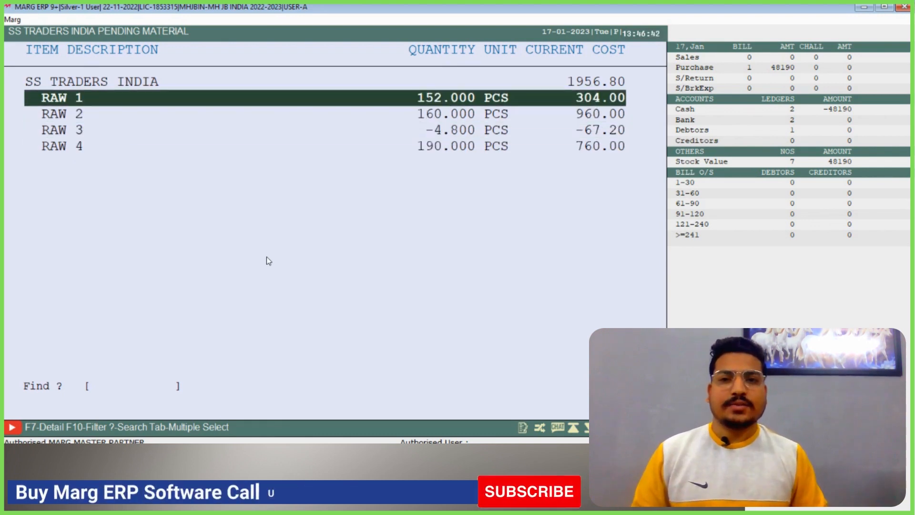
key("Escape")
key("Escape")
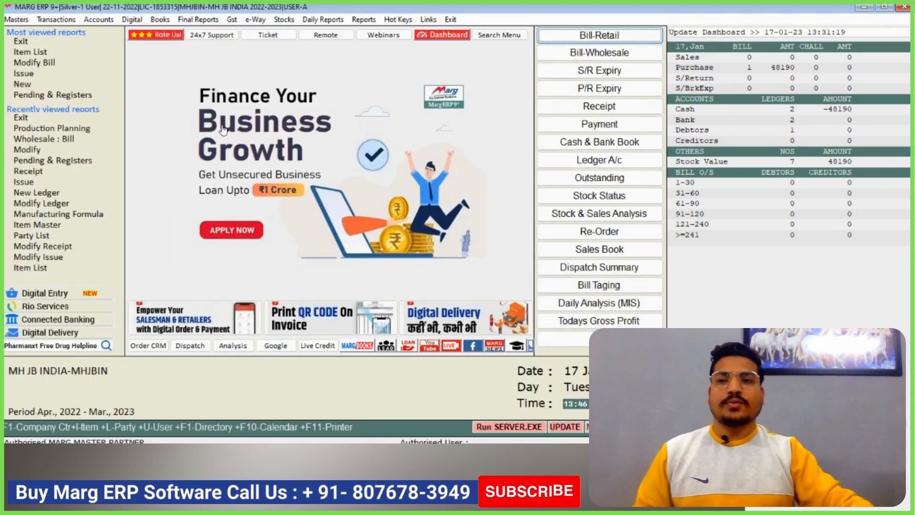
Open the Item Master list and locate COLD DRINK 2LTR to check its current stock
left_click(284, 20)
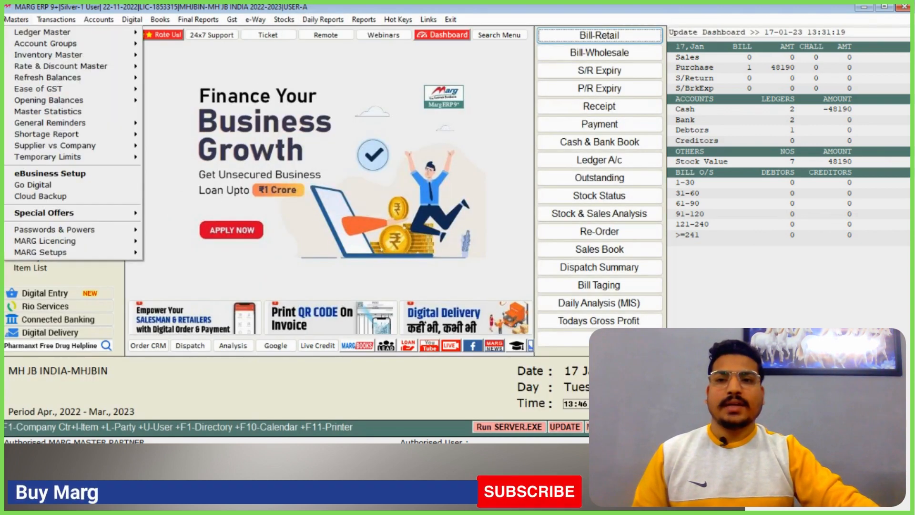
mouse_move(95, 58)
left_click(174, 55)
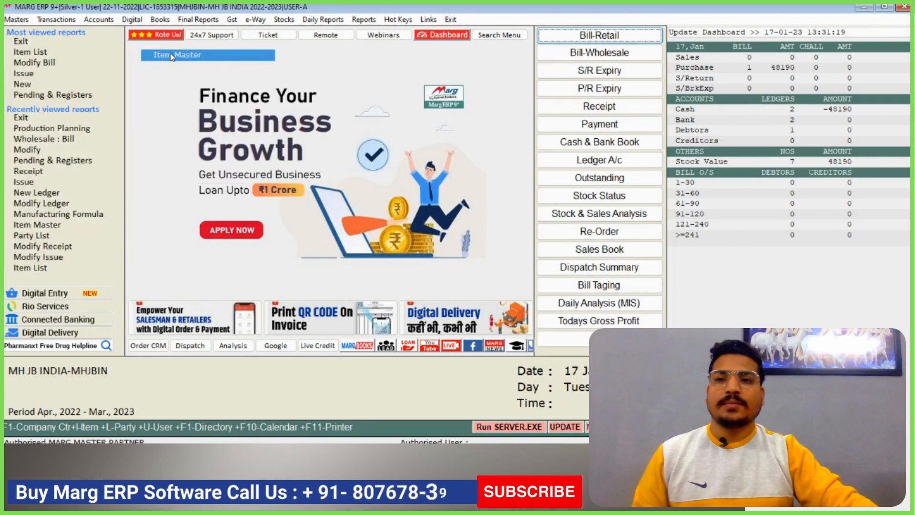
key("Up")
key("Up")
key("Up")
key("Up")
key("Up")
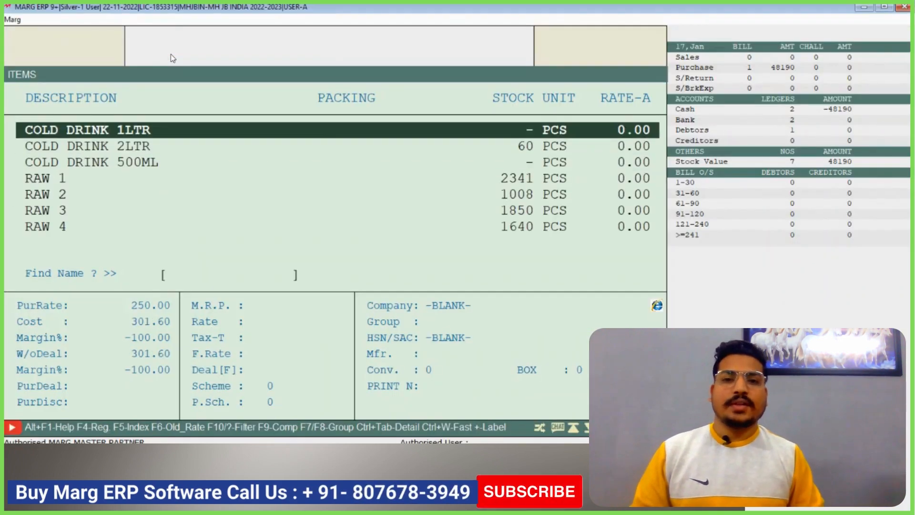
key("Down")
key("Return")
key("Escape")
key("Return")
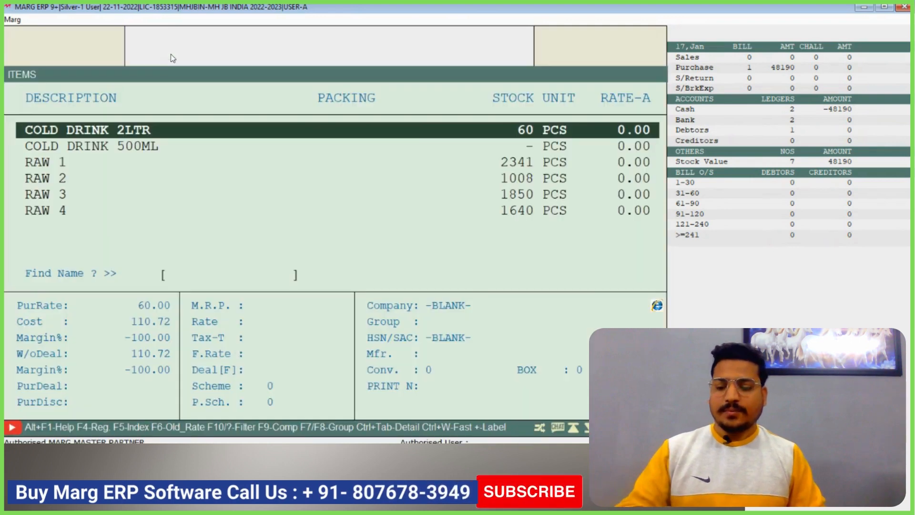
Review the receipt entries in COLD DRINK 2LTR's Current Store ledger from 01-04-2022 to 17-01-2023, then leave the item list
key("F4")
key("Return")
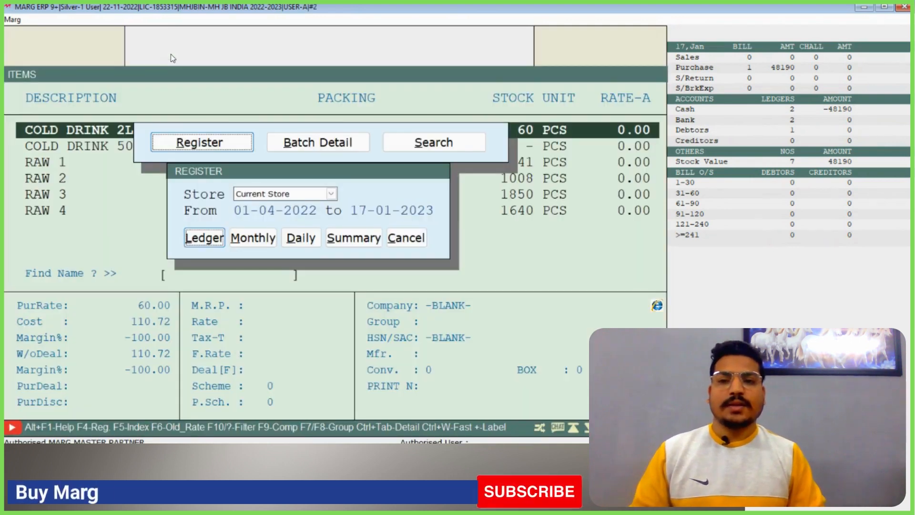
key("Return")
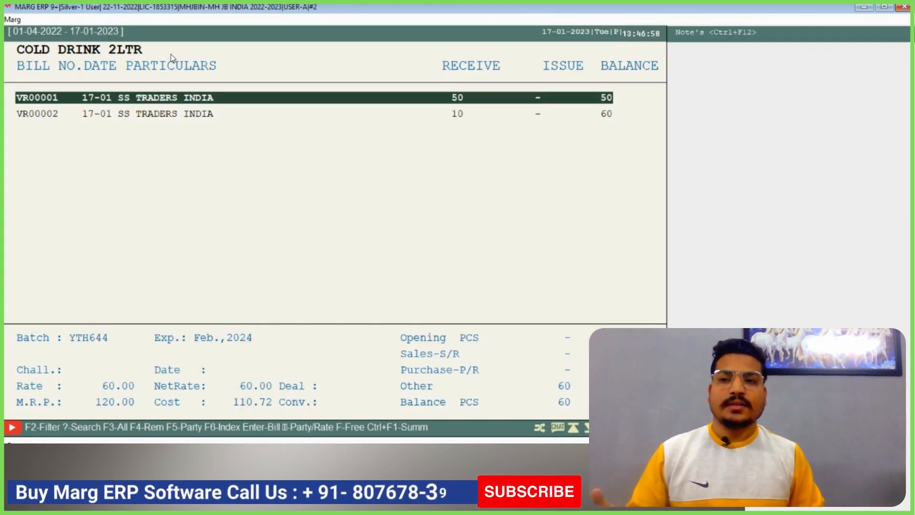
key("Down")
key("Up")
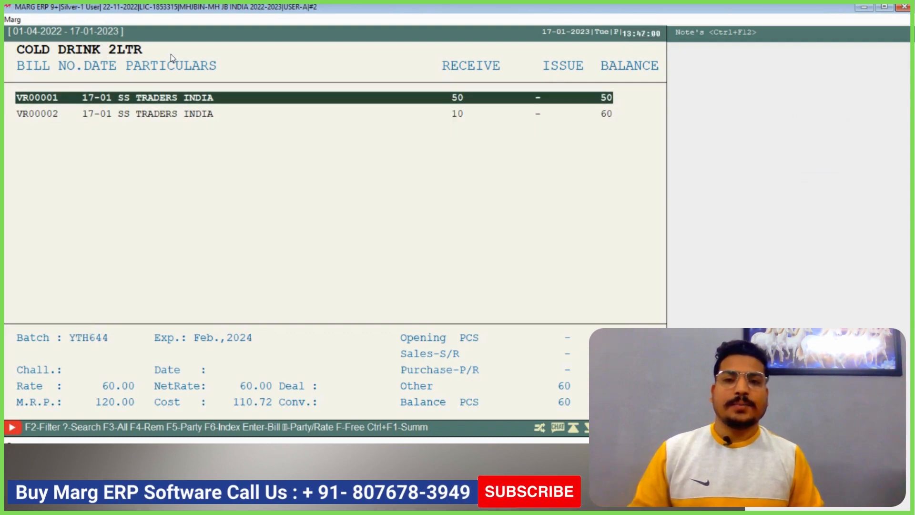
key("Down")
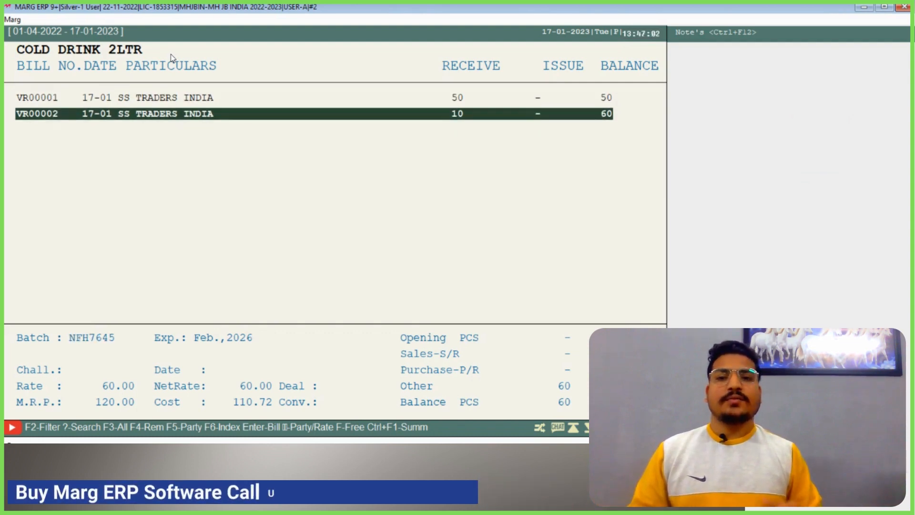
key("Up")
key("Escape")
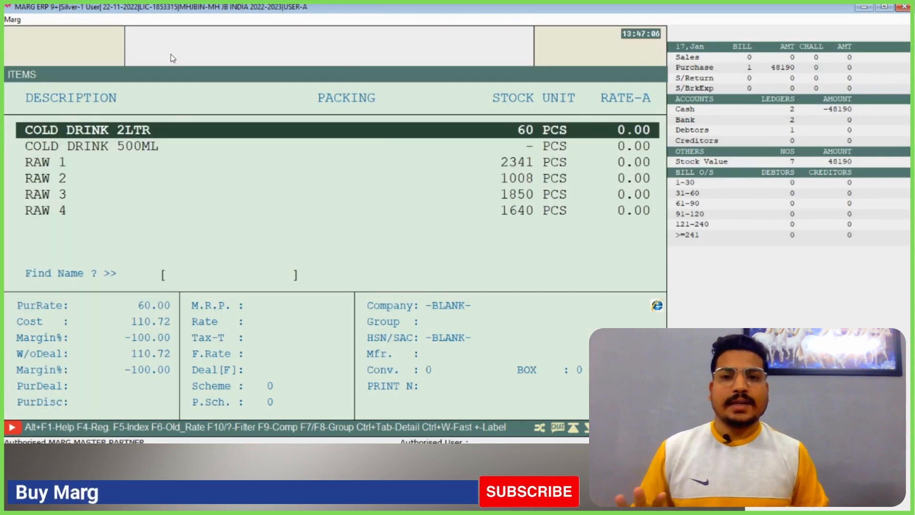
key("Up")
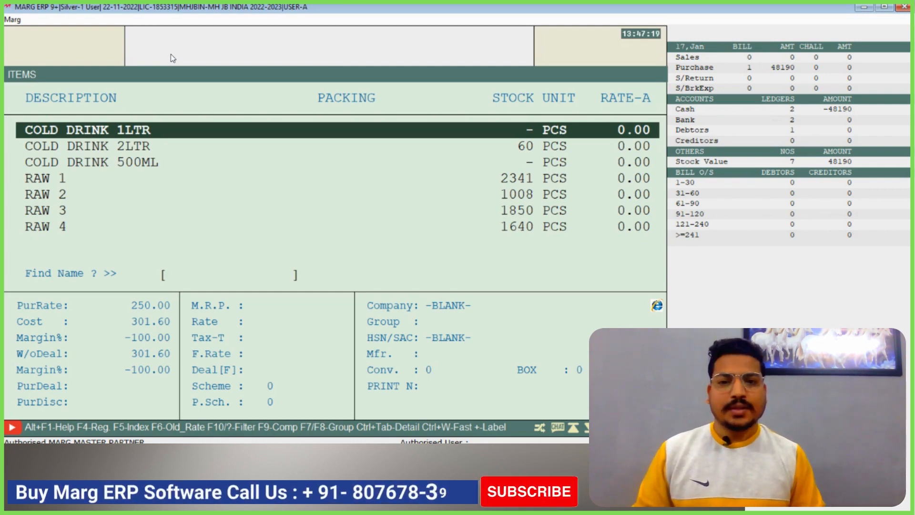
key("Down")
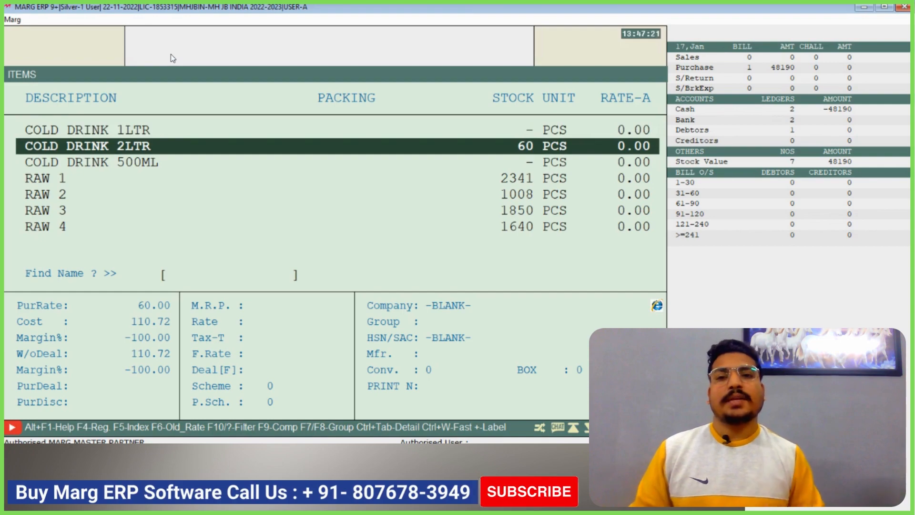
key("Escape")
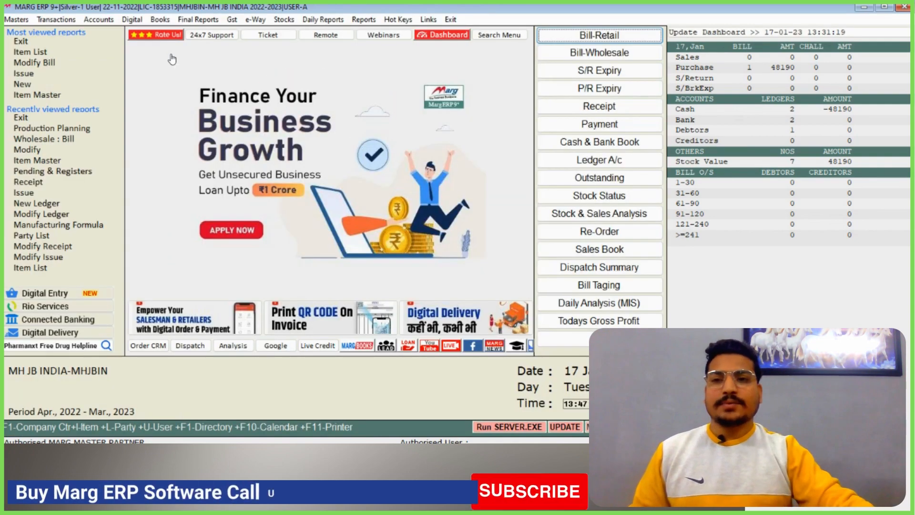
Look up the balance of SS TRADERS INDIA in All Ledgers and close the ledger list
left_click(160, 19)
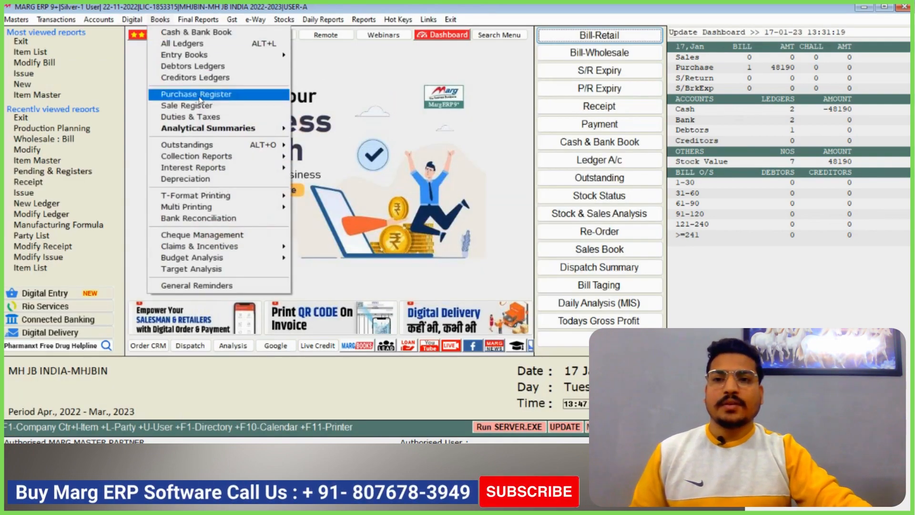
left_click(206, 44)
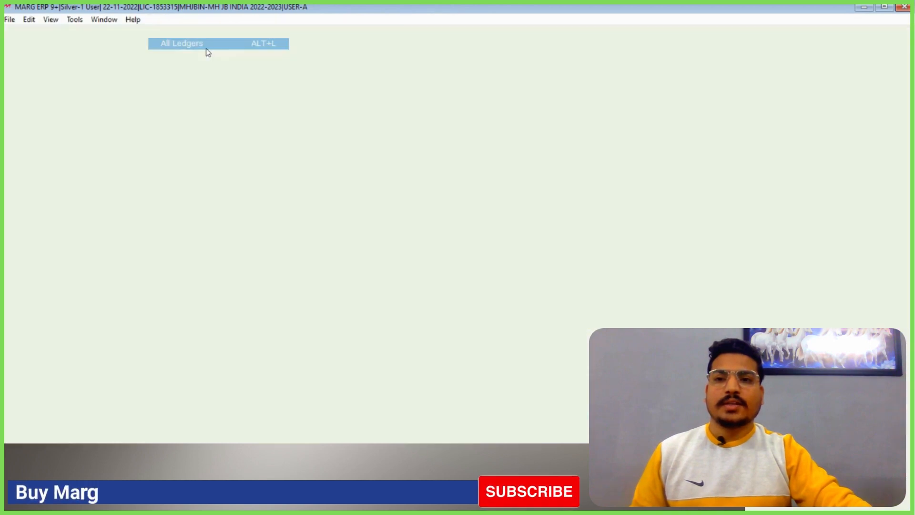
type("SS")
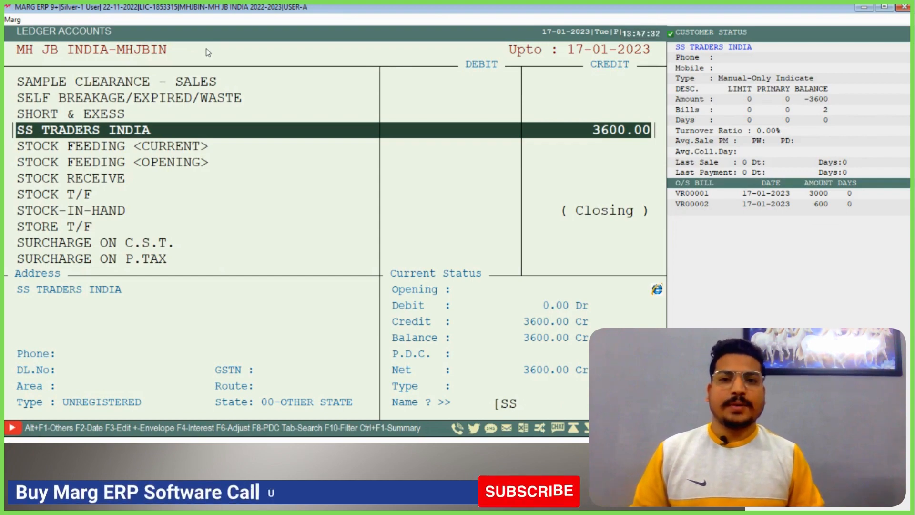
key("Escape")
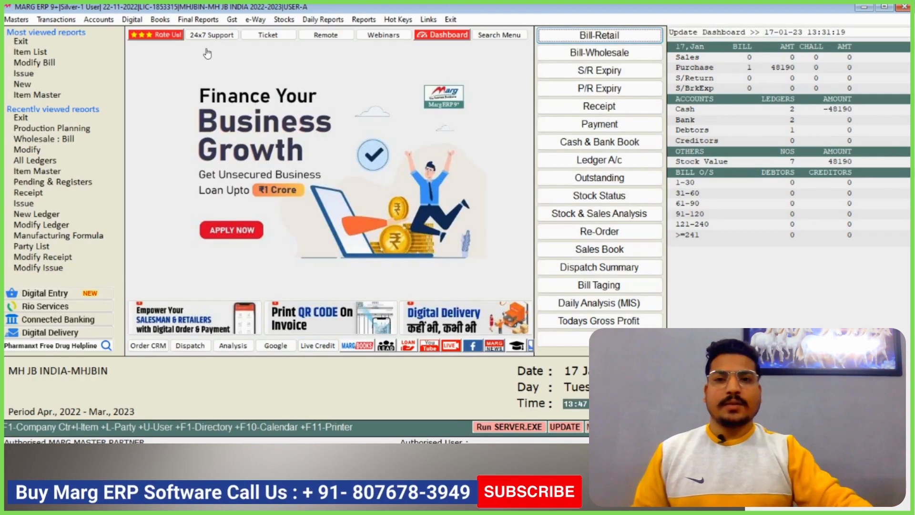
left_click(99, 19)
mouse_move(190, 33)
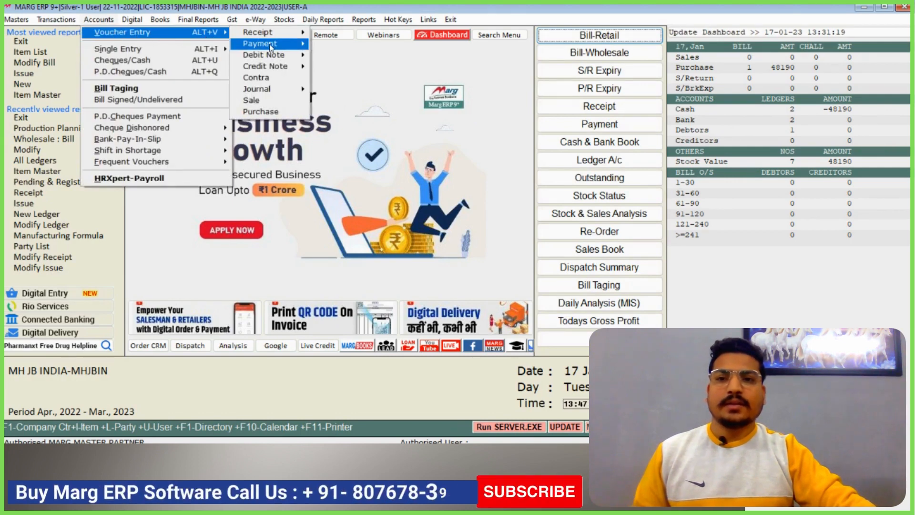
mouse_move(267, 43)
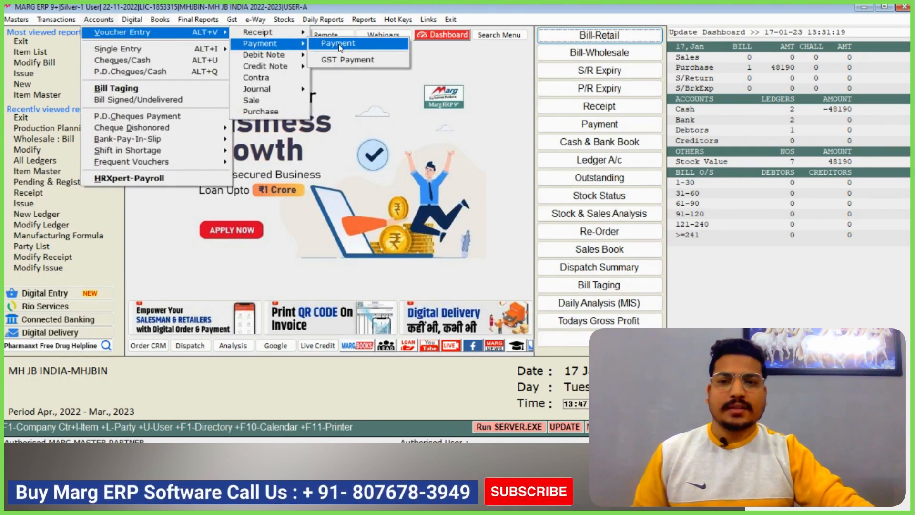
left_click(133, 20)
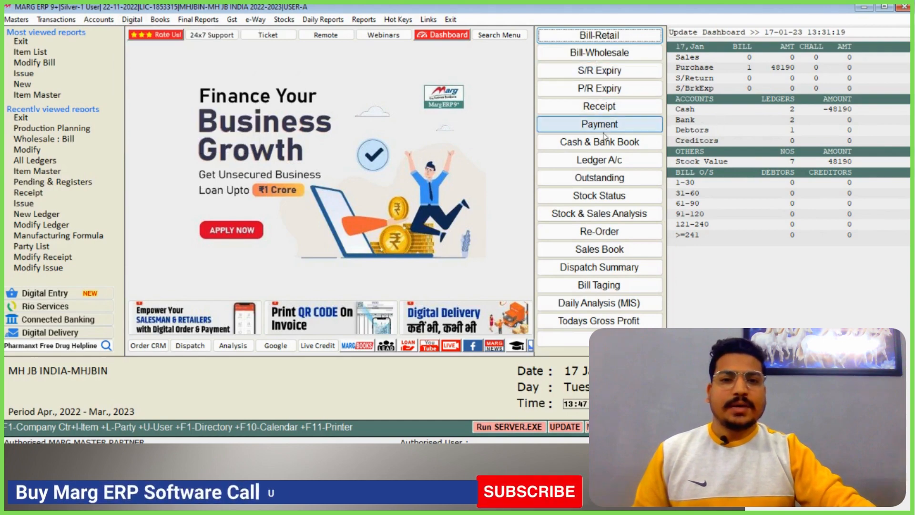
Start a payment voucher debiting SS TRADERS INDIA with 3000 and bring up its pending invoices
left_click(594, 129)
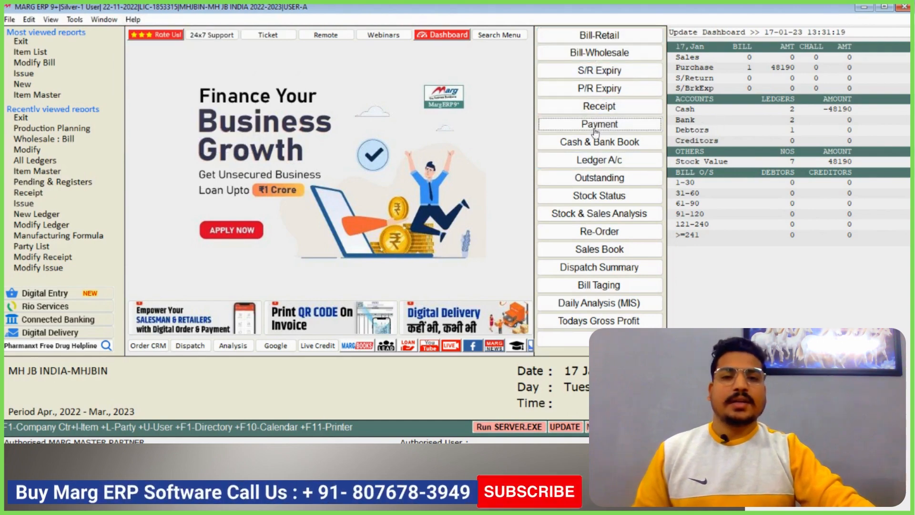
key("Return")
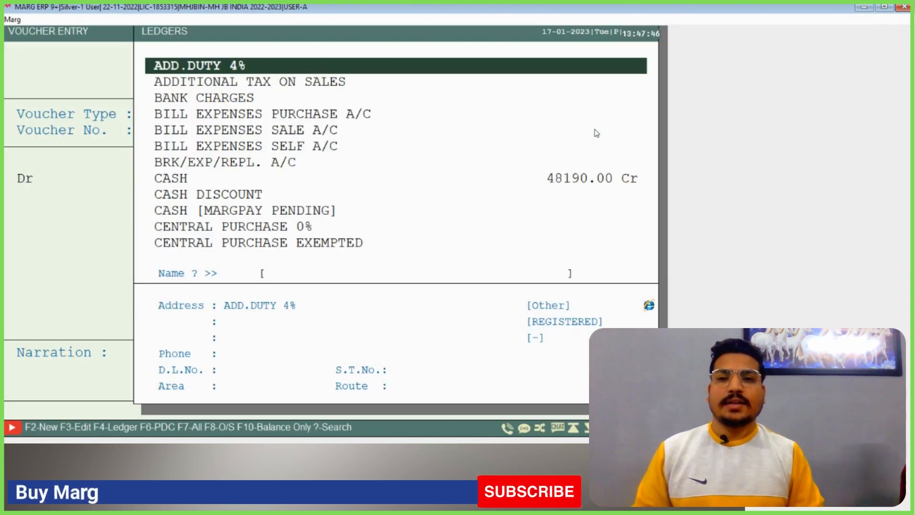
type("SS")
key("Return")
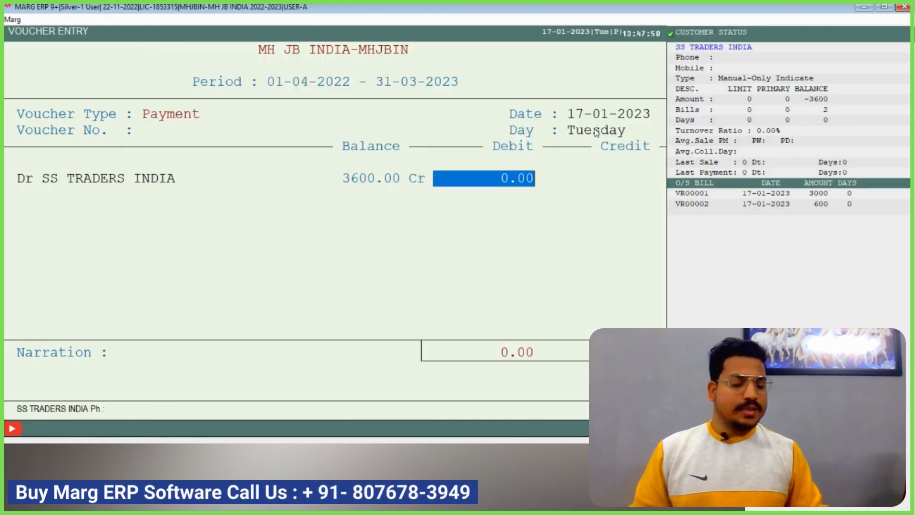
type("3000")
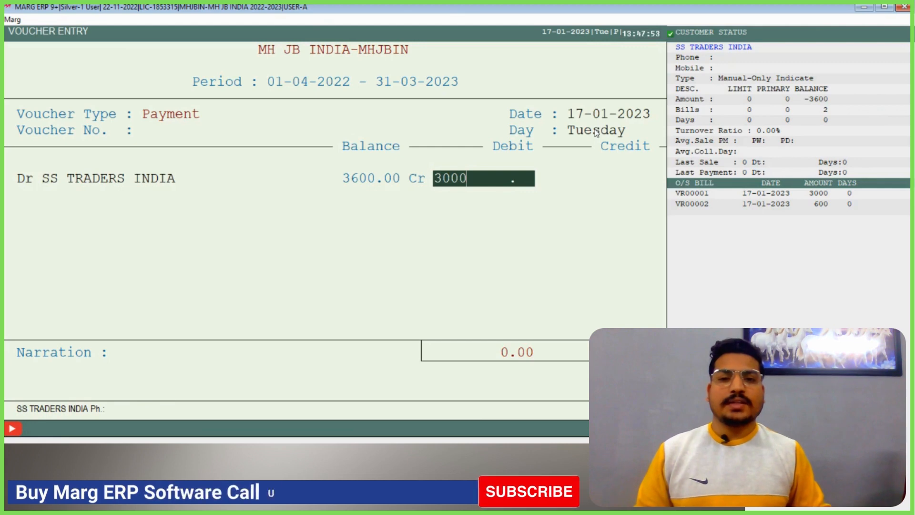
key("Return")
key("Return")
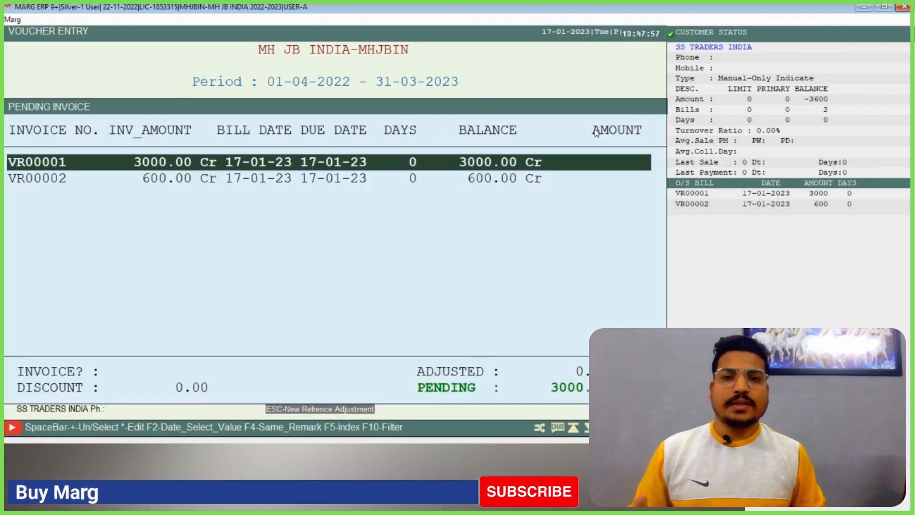
Adjust the 3000 payment against pending invoice VR00001 and return to the voucher
key("Down")
key("Up")
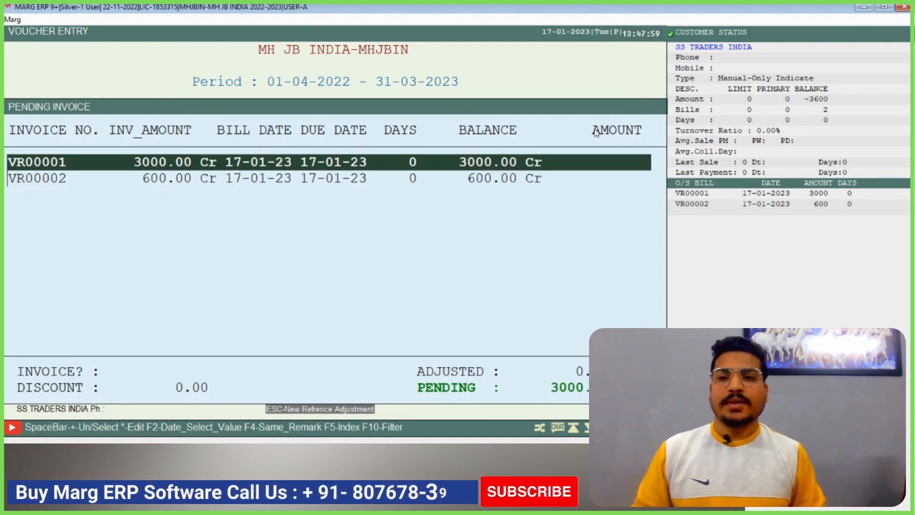
key("Return")
key("Return")
Credit CASH with 3000.00, save the payment voucher, and leave voucher entry
key("Return")
key("Return")
key("Return")
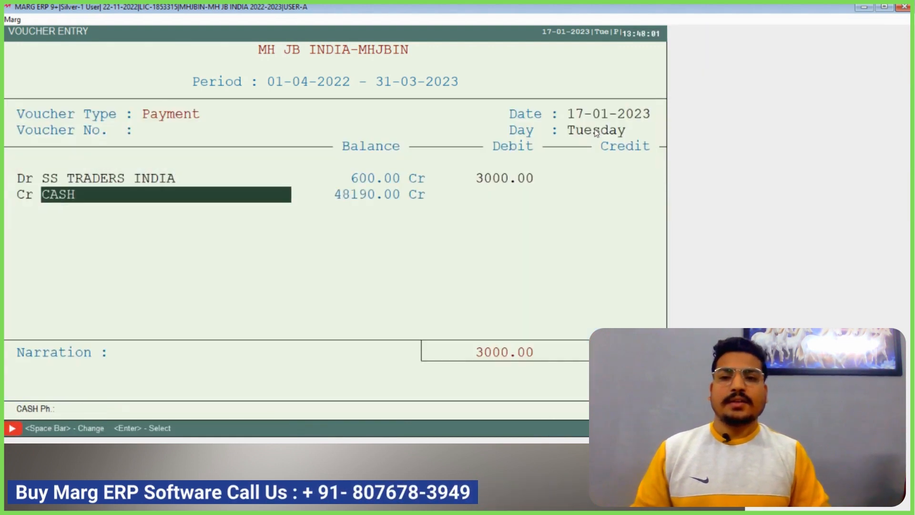
key("Return")
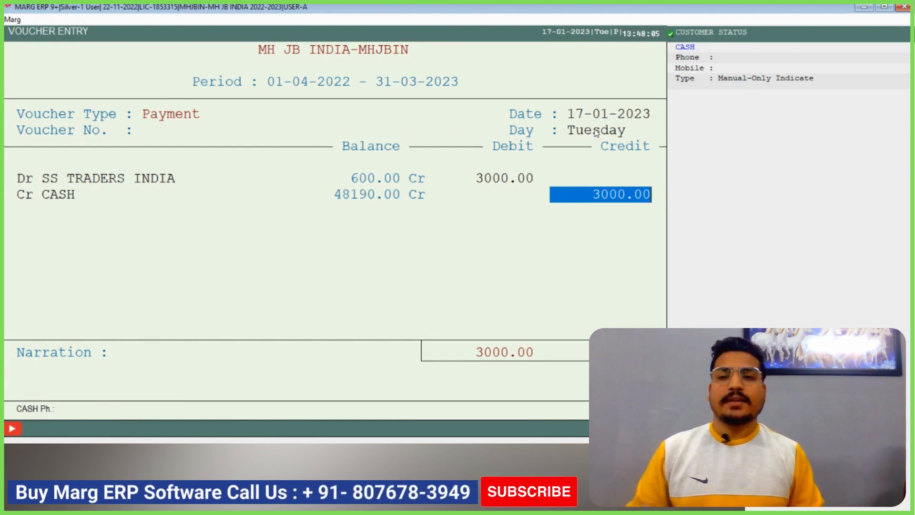
key("Return")
key("Return")
key("Return")
key("Escape")
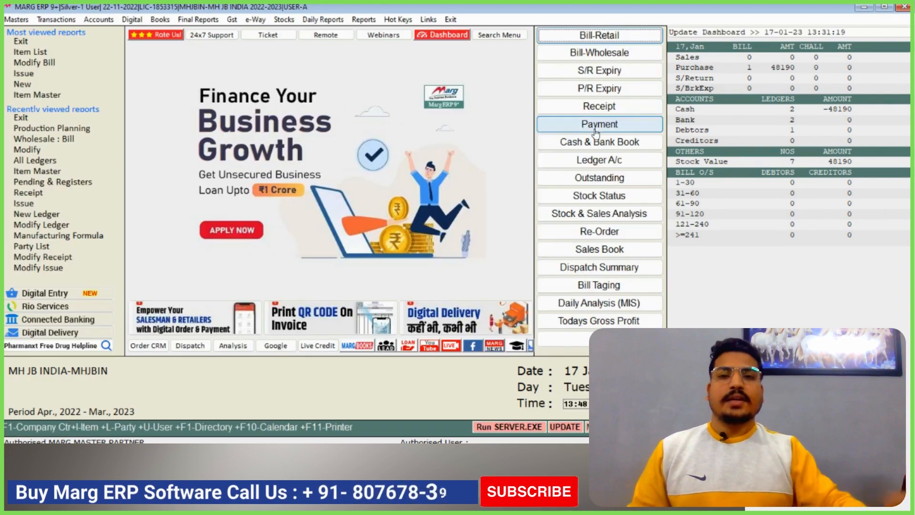
Open the SS TRADERS INDIA ledger from 01-04-2022 to 17-01-2023 and review its bill and payment entries
left_click(159, 22)
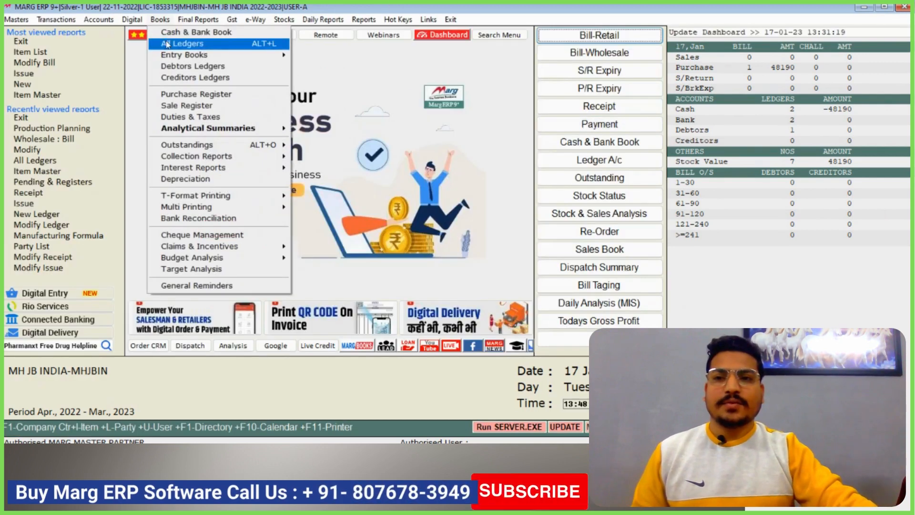
left_click(186, 45)
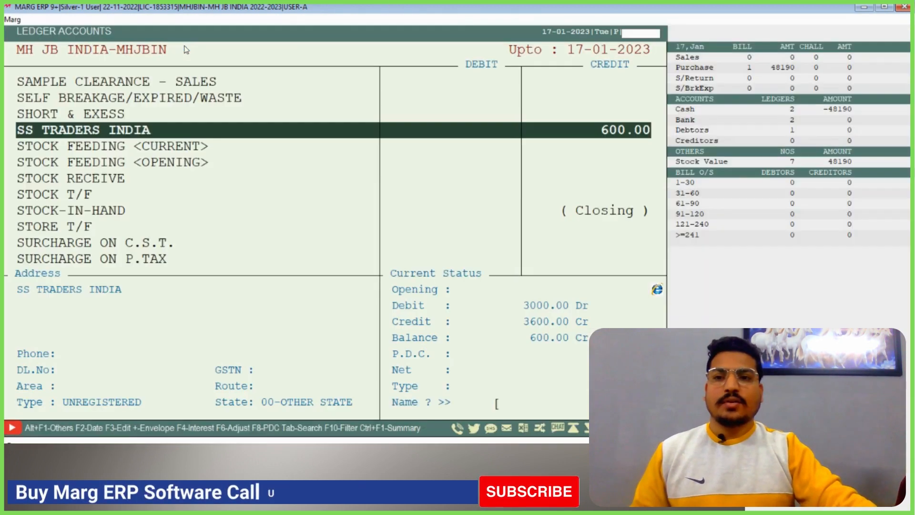
type("SS")
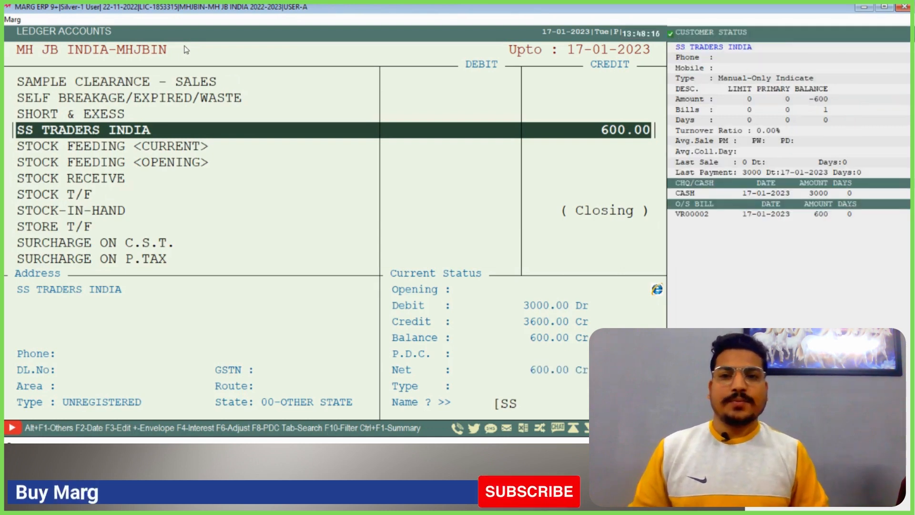
key("Return")
key("Return")
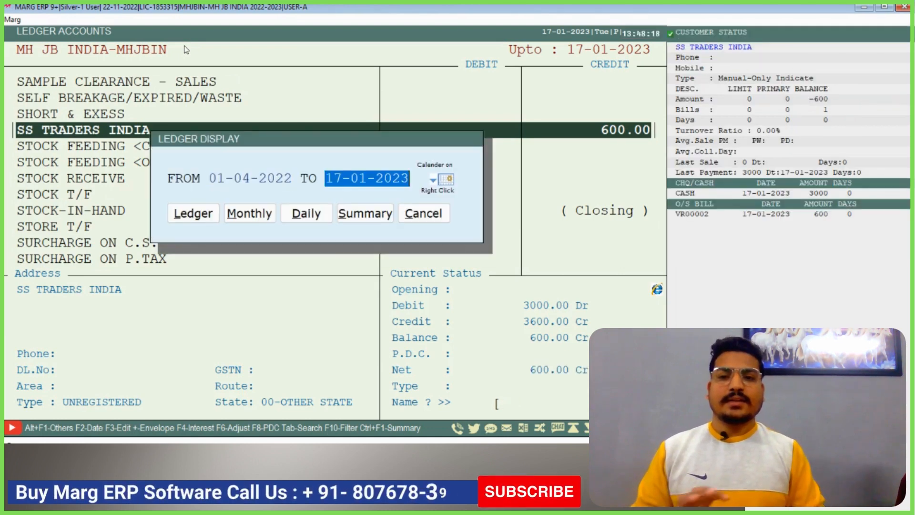
key("shift+Tab")
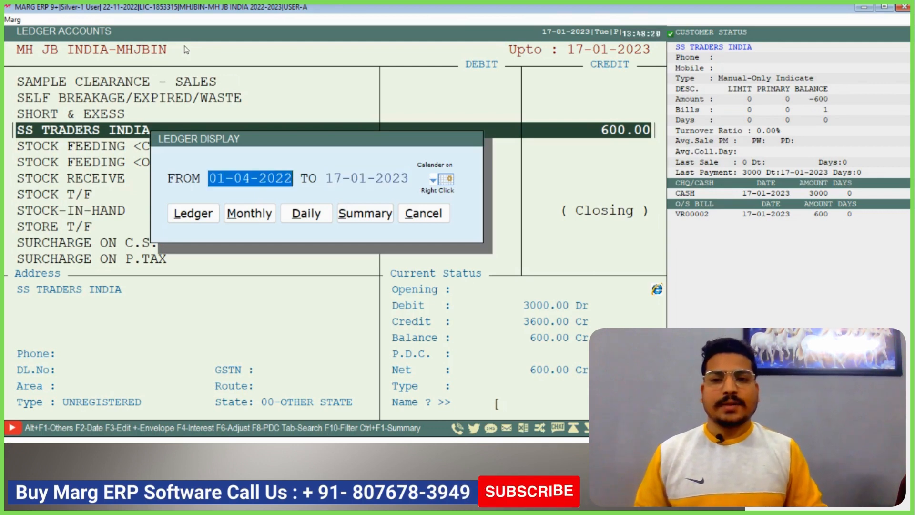
key("Return")
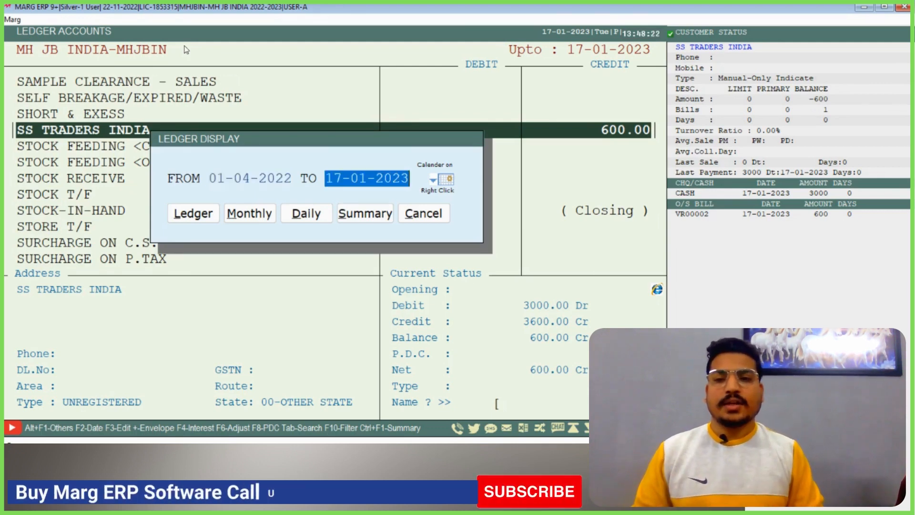
key("Return")
key("Return")
key("Up")
key("Up")
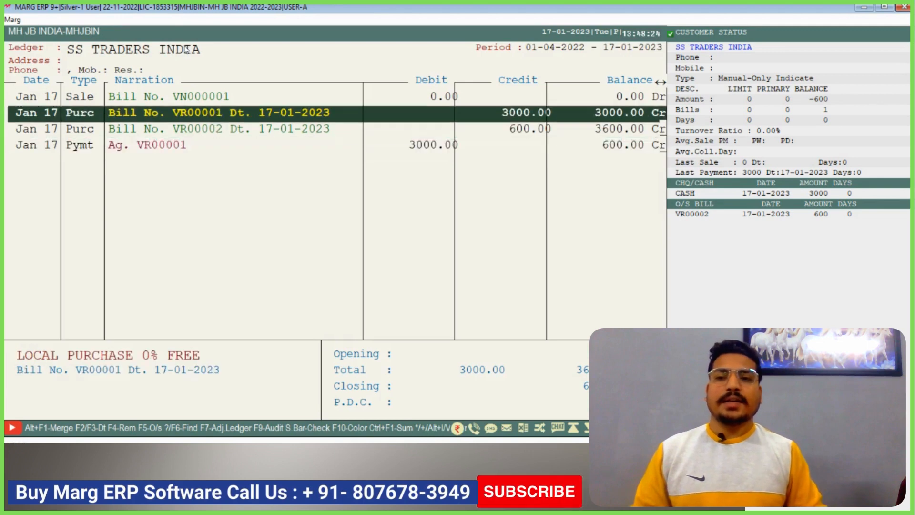
Examine the raw materials and quantities in issue bill VN000001 from the SS TRADERS INDIA ledger, then return to the ledger
key("Up")
key("Down")
key("Up")
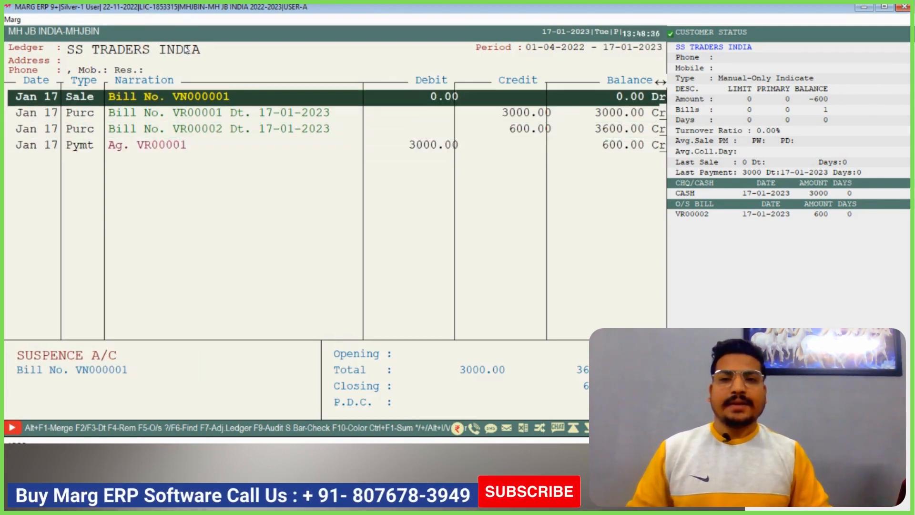
key("Return")
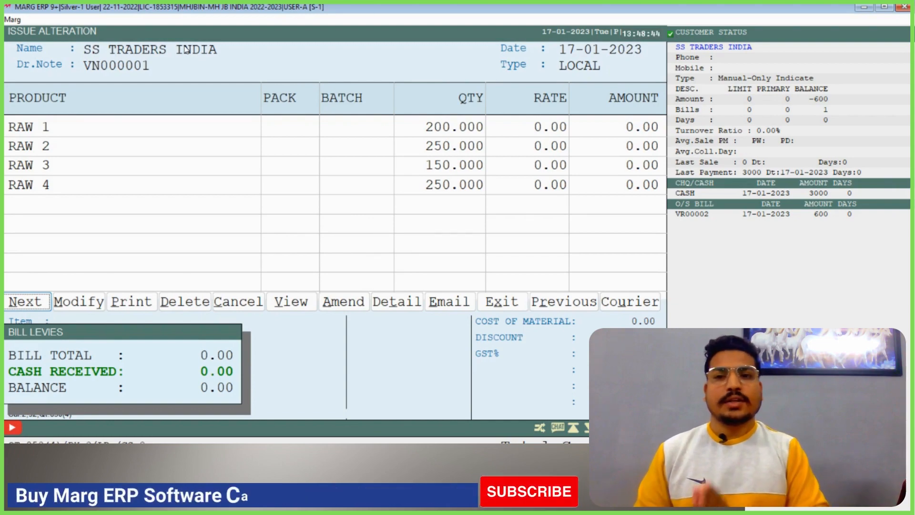
key("Escape")
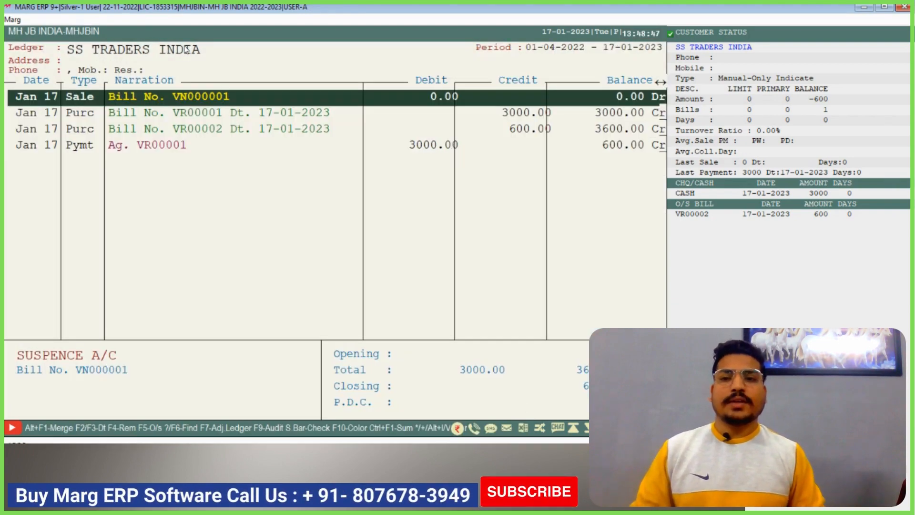
key("Return")
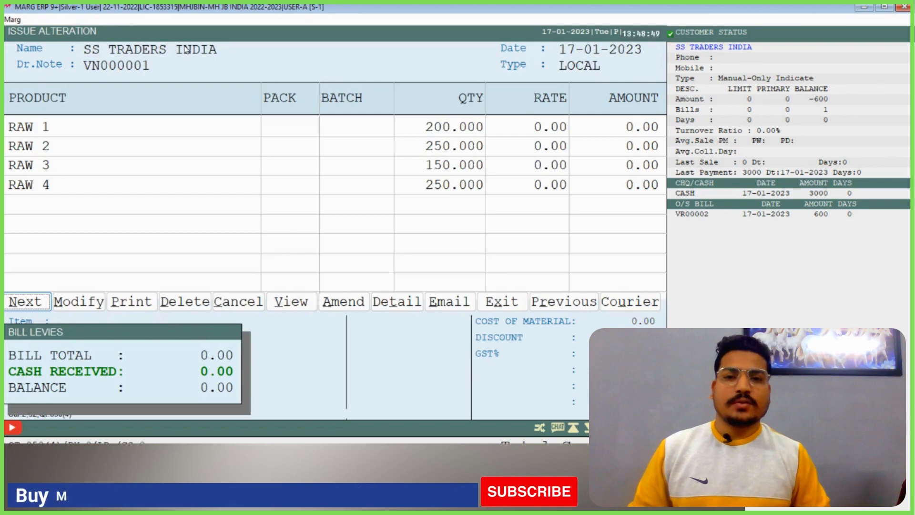
key("Escape")
key("Return")
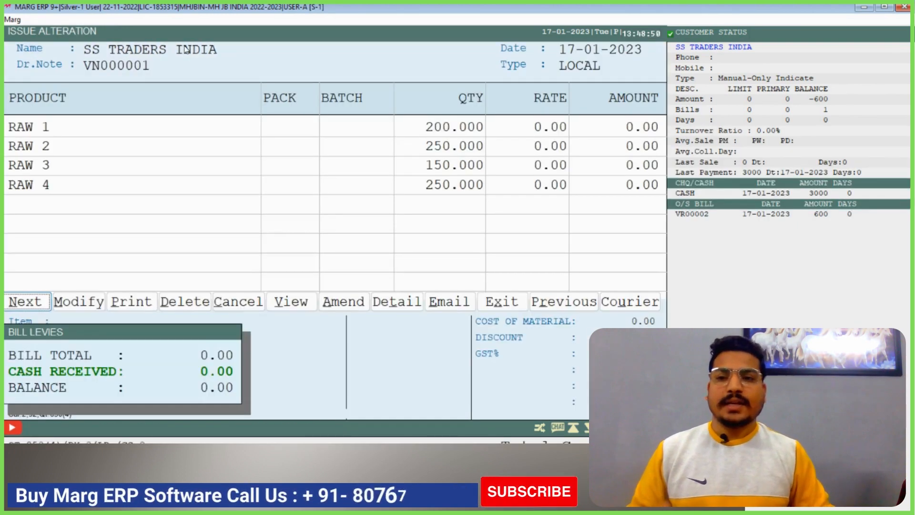
key("Escape")
Examine the received item, quantity and rate in purchase bill VR00001, then return to the ledger
key("Down")
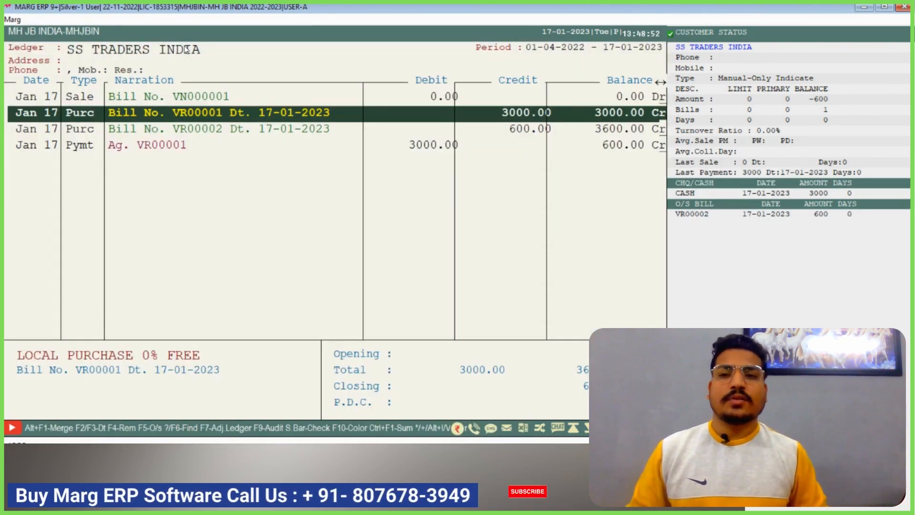
key("Down")
key("Up")
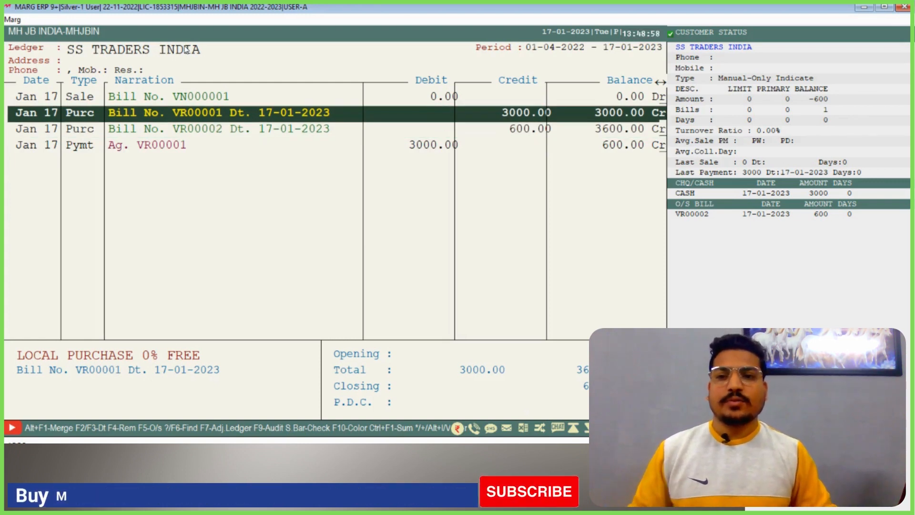
key("Down")
key("Up")
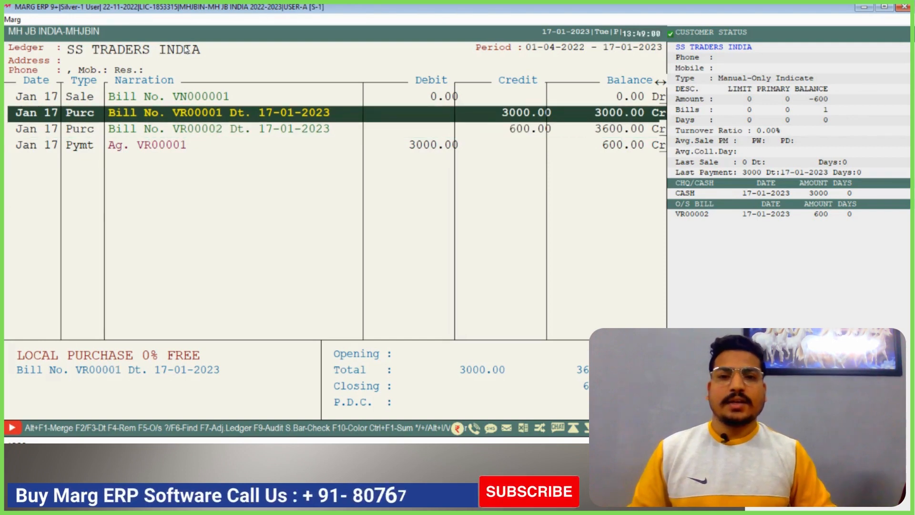
key("Return")
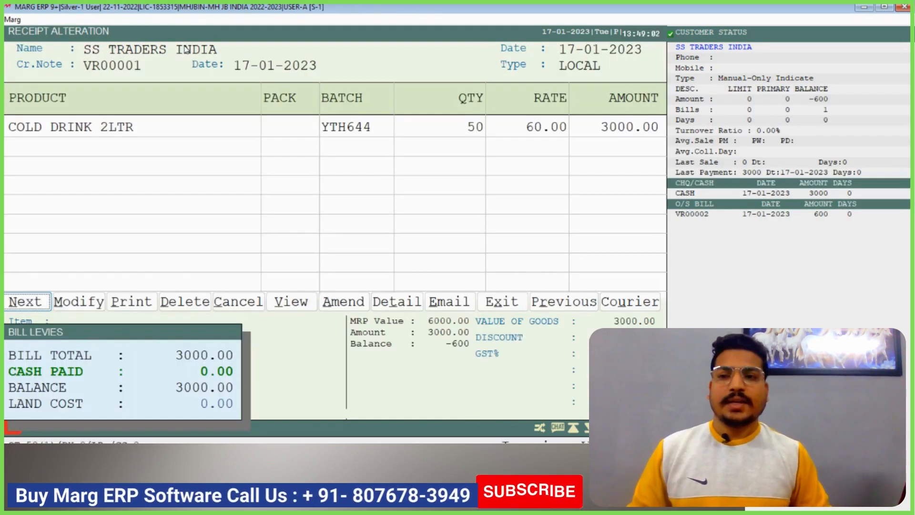
key("Escape")
View the details of purchase bill VR00002, then check the payment entry against VR00001 in the ledger
key("Down")
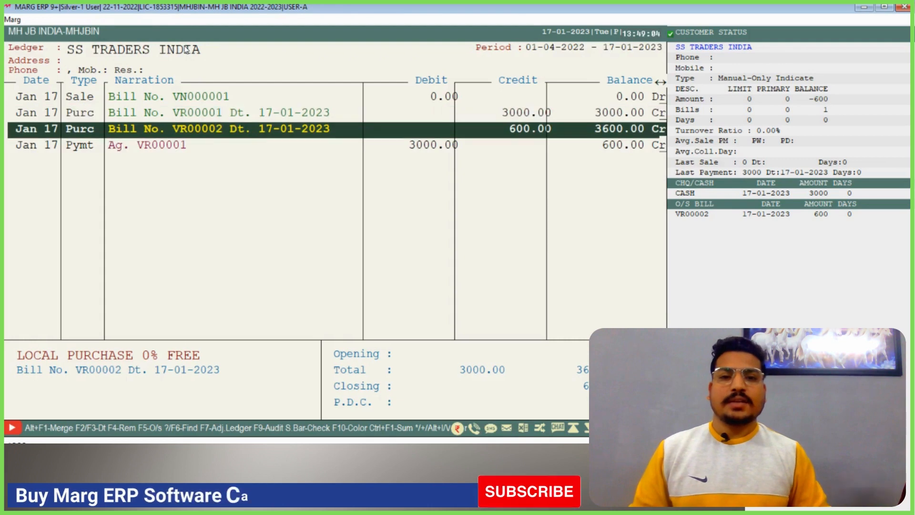
key("Return")
key("Escape")
key("Up")
key("Down")
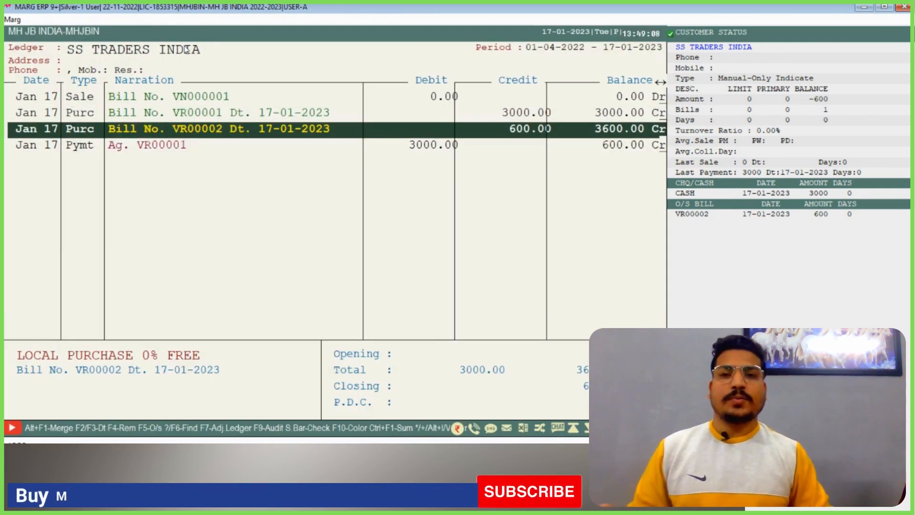
key("Down")
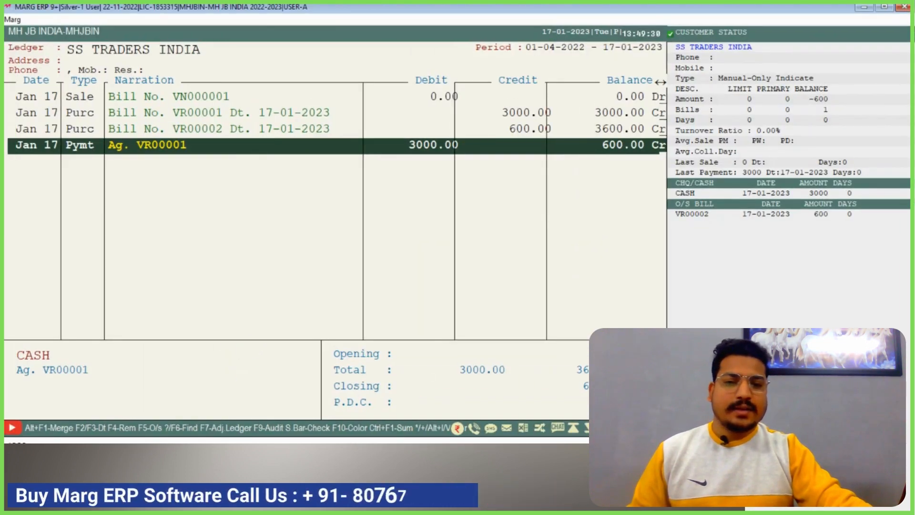
Return to the ledger accounts list and reopen the SS TRADERS INDIA ledger for 01-04-2022 to 17-01-2023
key("Escape")
left_click(362, 258)
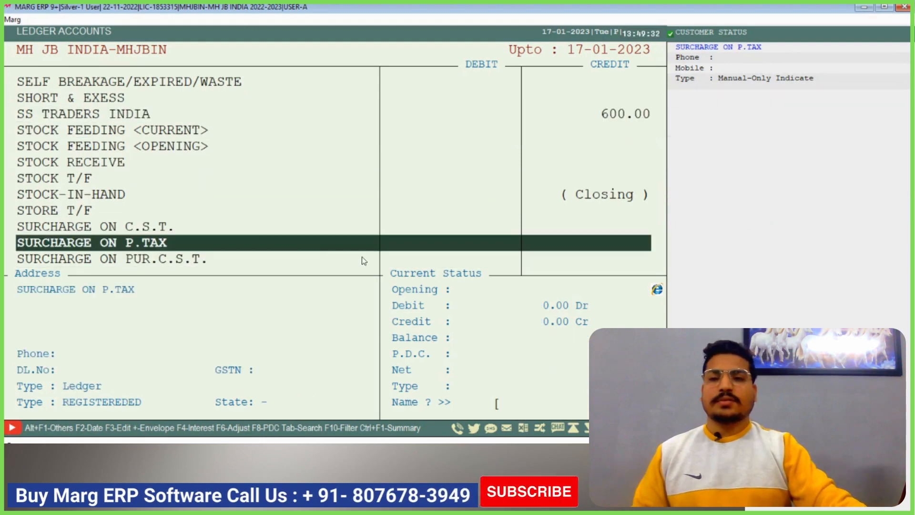
key("Up")
key("Up")
key("Up")
key("Up")
key("Up")
key("Up")
key("Up")
key("Up")
key("Return")
key("Return")
key("Return")
key("Return")
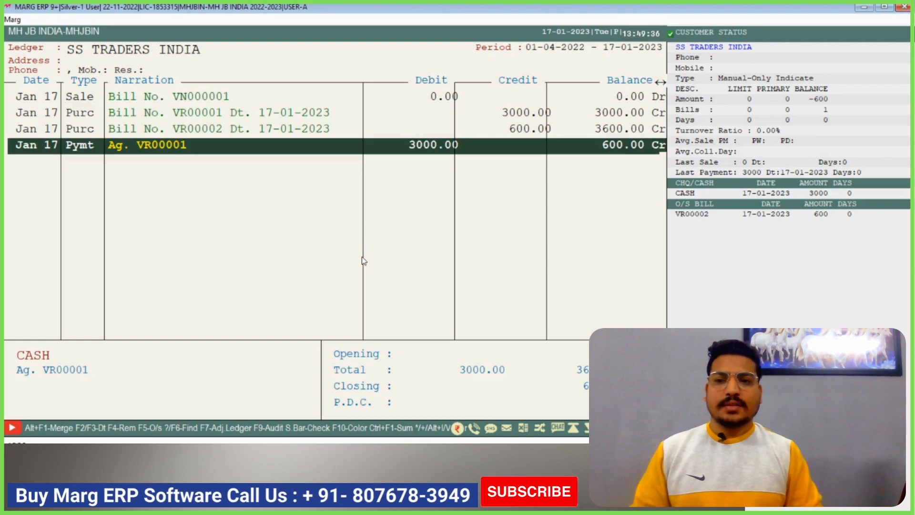
Output the SS TRADERS INDIA ledger as a PDF in Full Page Ledger format, then return to the main screen
key("alt+p")
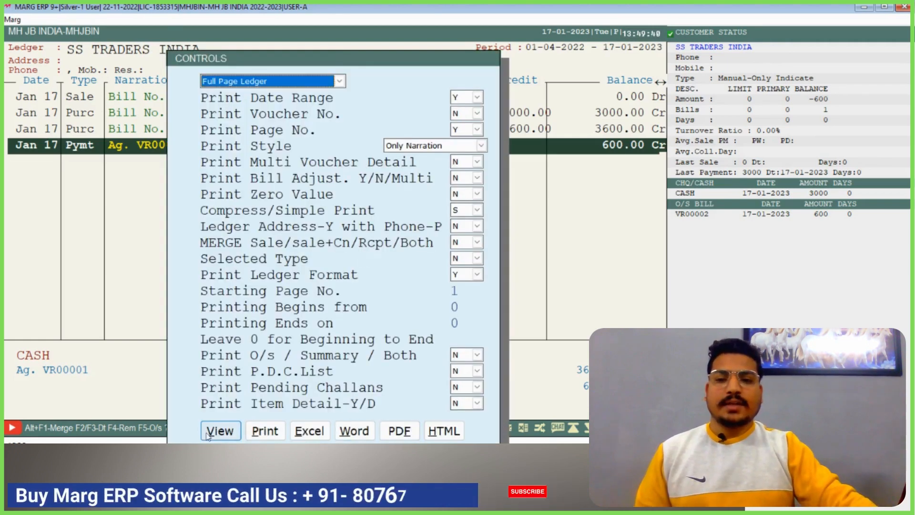
left_click(405, 433)
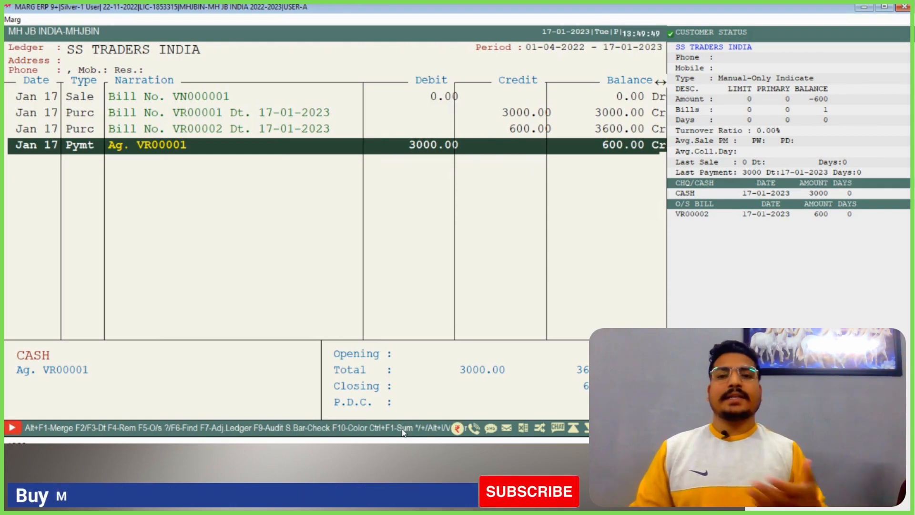
key("Escape")
key("Escape")
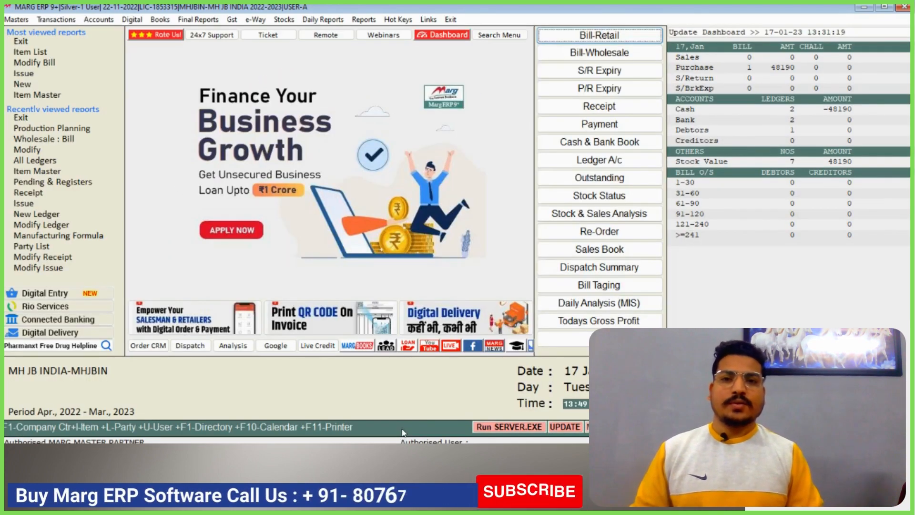